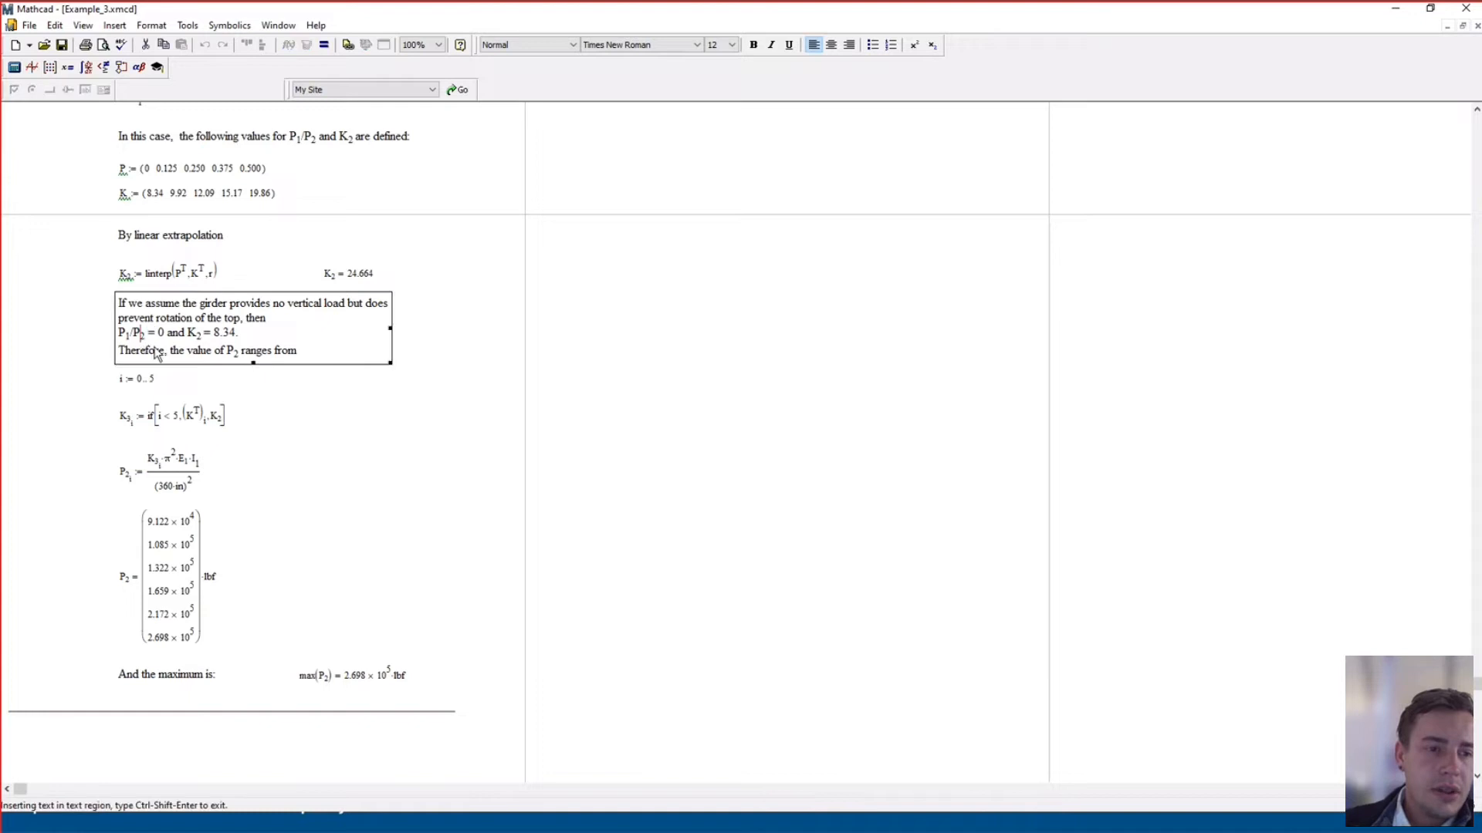
Select the subscript 2 of P2 in the results sentence, then leave the text region
{"action": "left_click_drag", "start_coordinate": [142, 340], "coordinate": [131, 340]}
{"action": "left_click", "coordinate": [417, 419]}
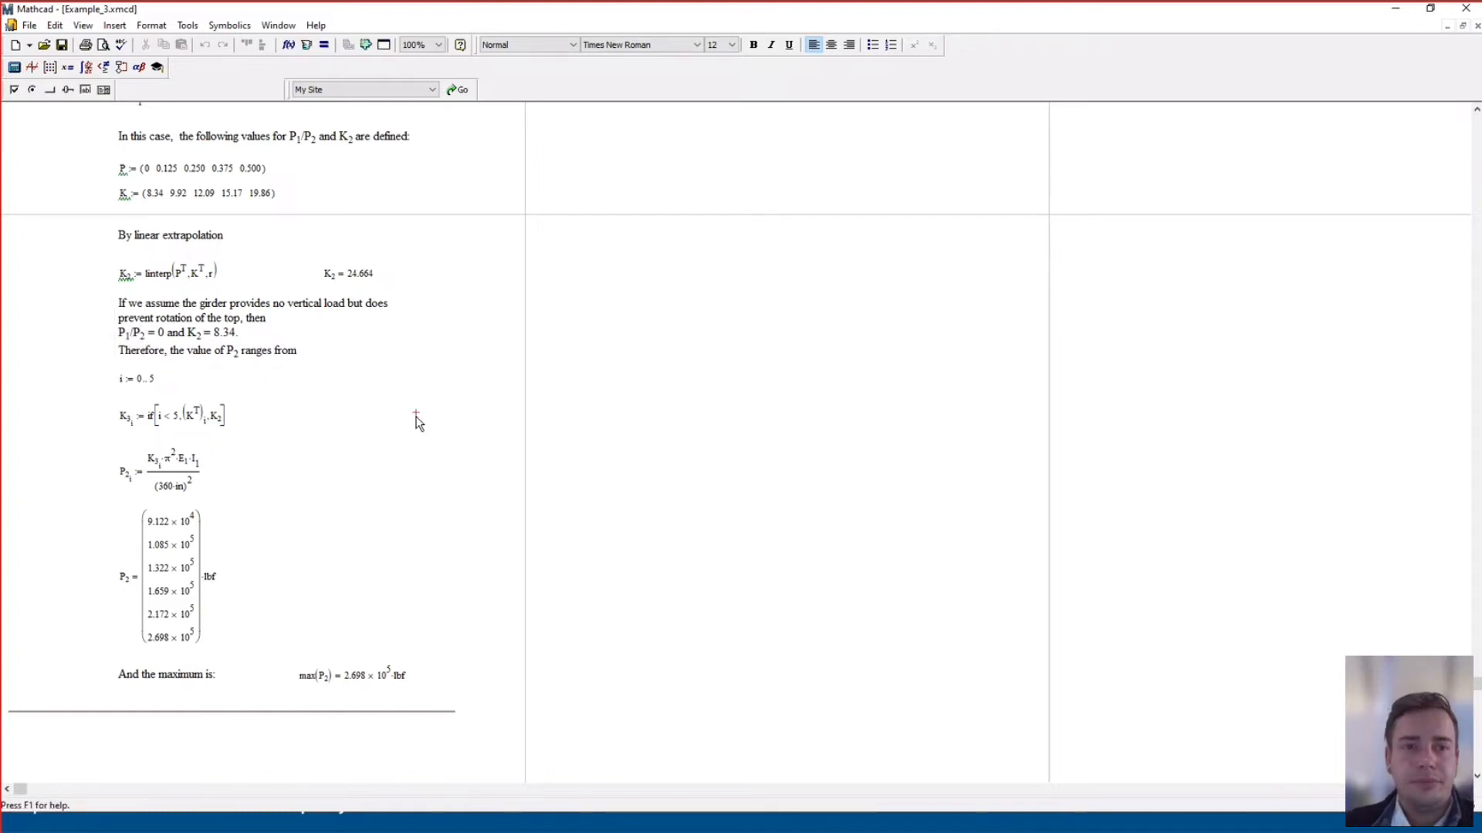
{"action": "scroll", "coordinate": [432, 196], "scroll_direction": "up", "scroll_amount": 1}
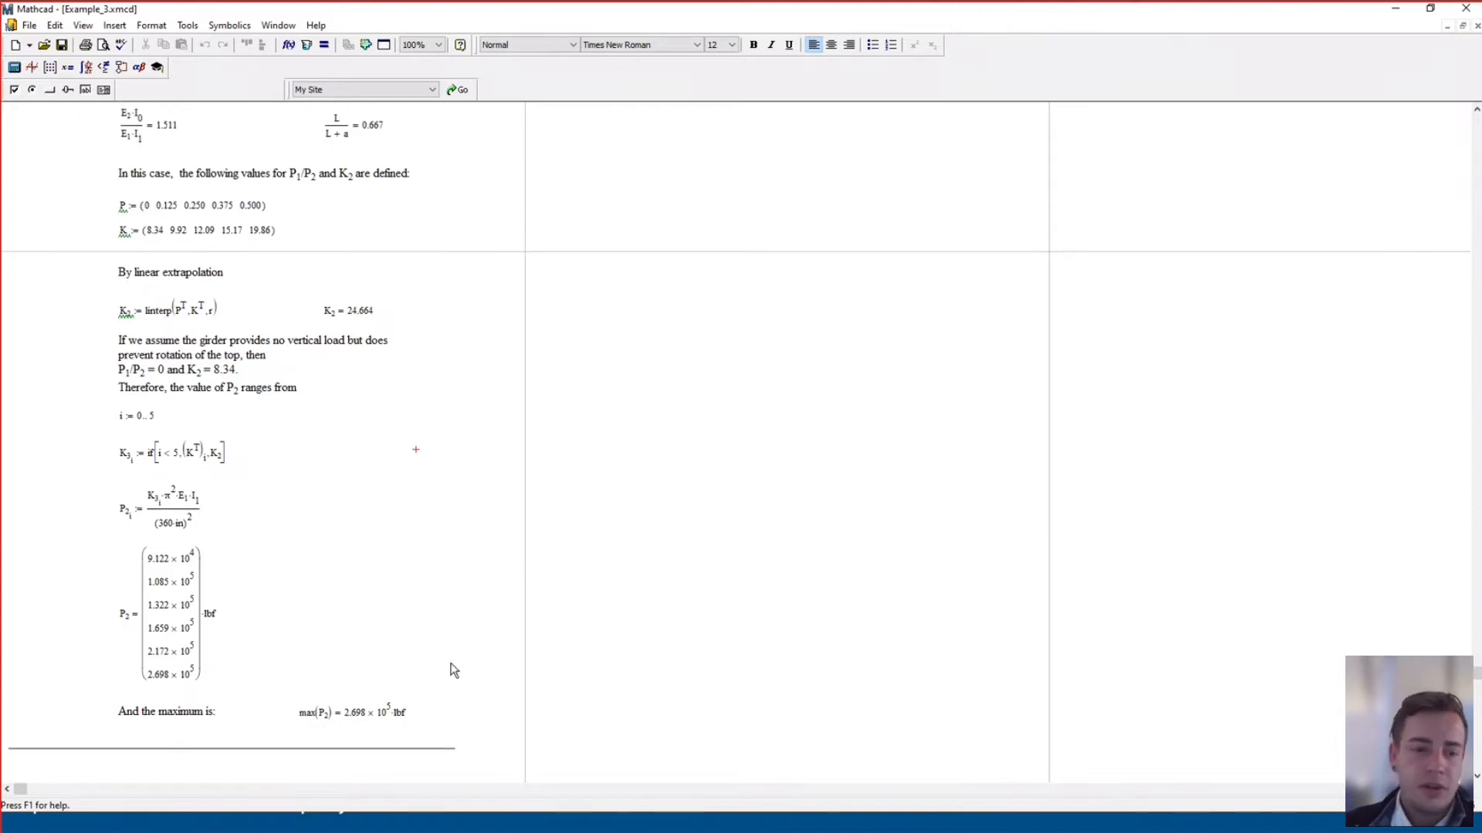
{"action": "scroll", "coordinate": [453, 668], "scroll_direction": "down", "scroll_amount": 1}
Zoom the worksheet to 150% and select the max(P2) result to inspect it
{"action": "left_click", "coordinate": [438, 46]}
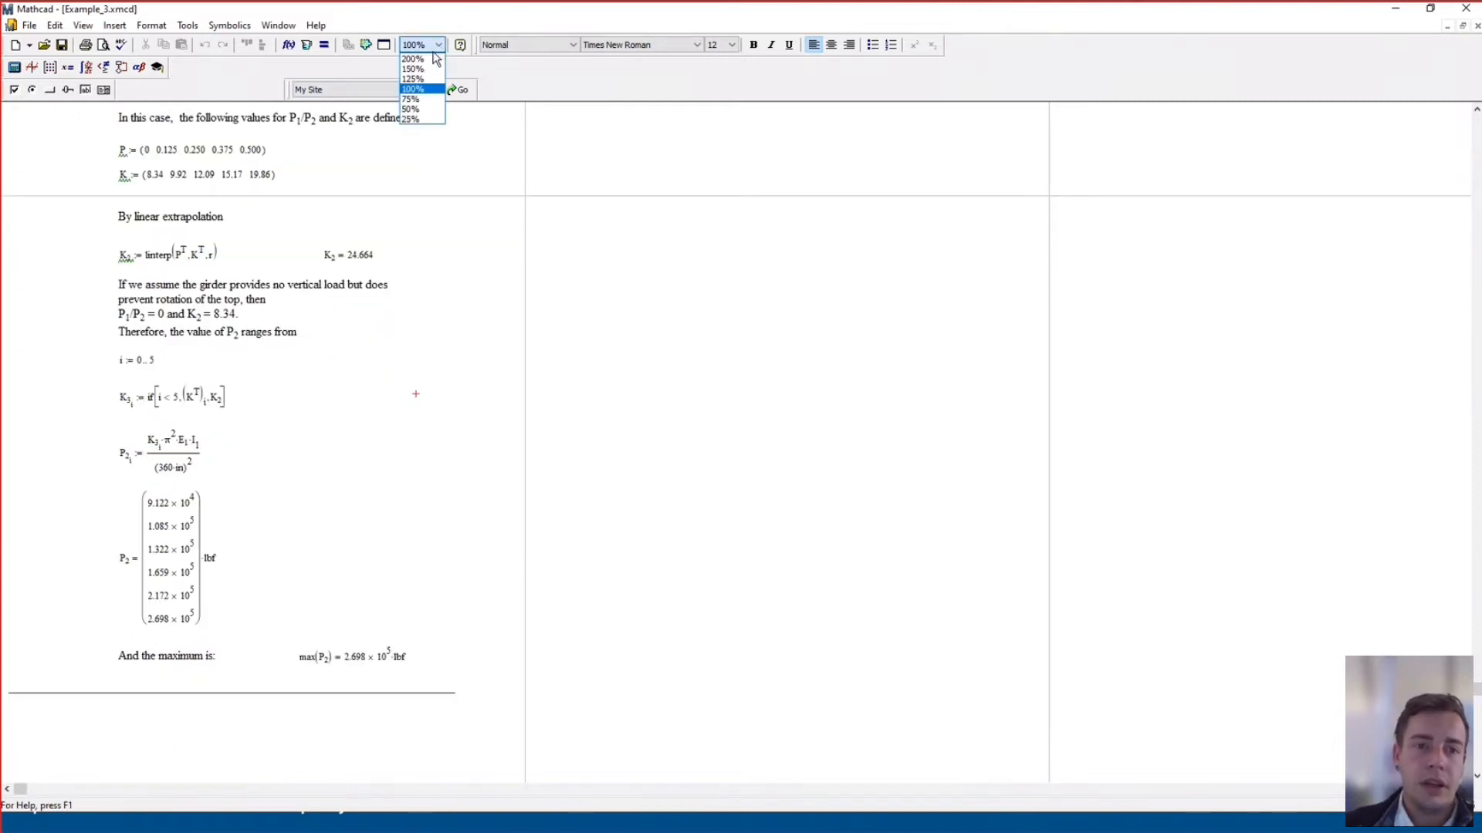
{"action": "left_click", "coordinate": [413, 69]}
{"action": "scroll", "coordinate": [401, 340], "scroll_direction": "down", "scroll_amount": 7}
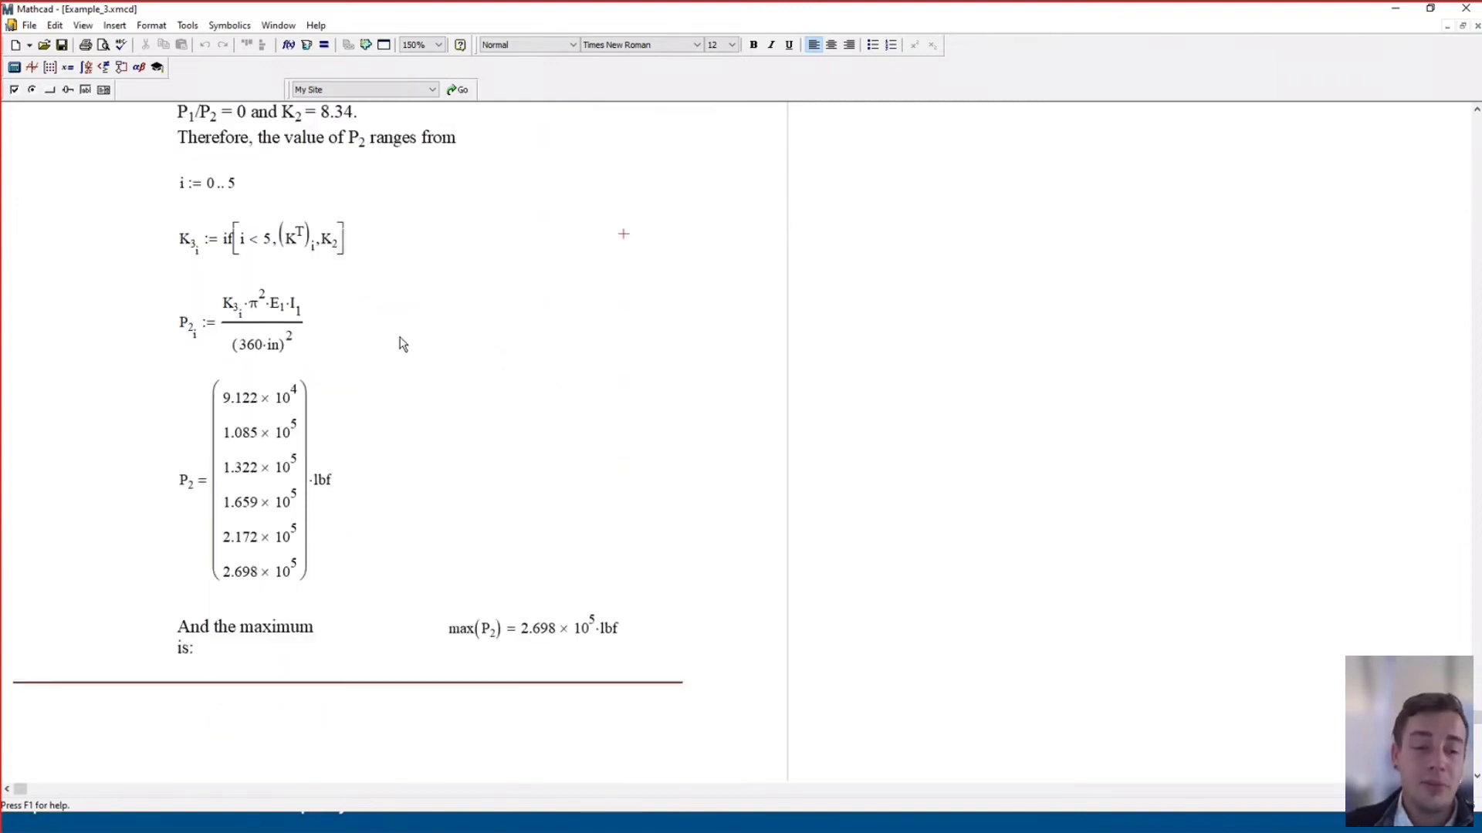
{"action": "scroll", "coordinate": [402, 343], "scroll_direction": "down", "scroll_amount": 2}
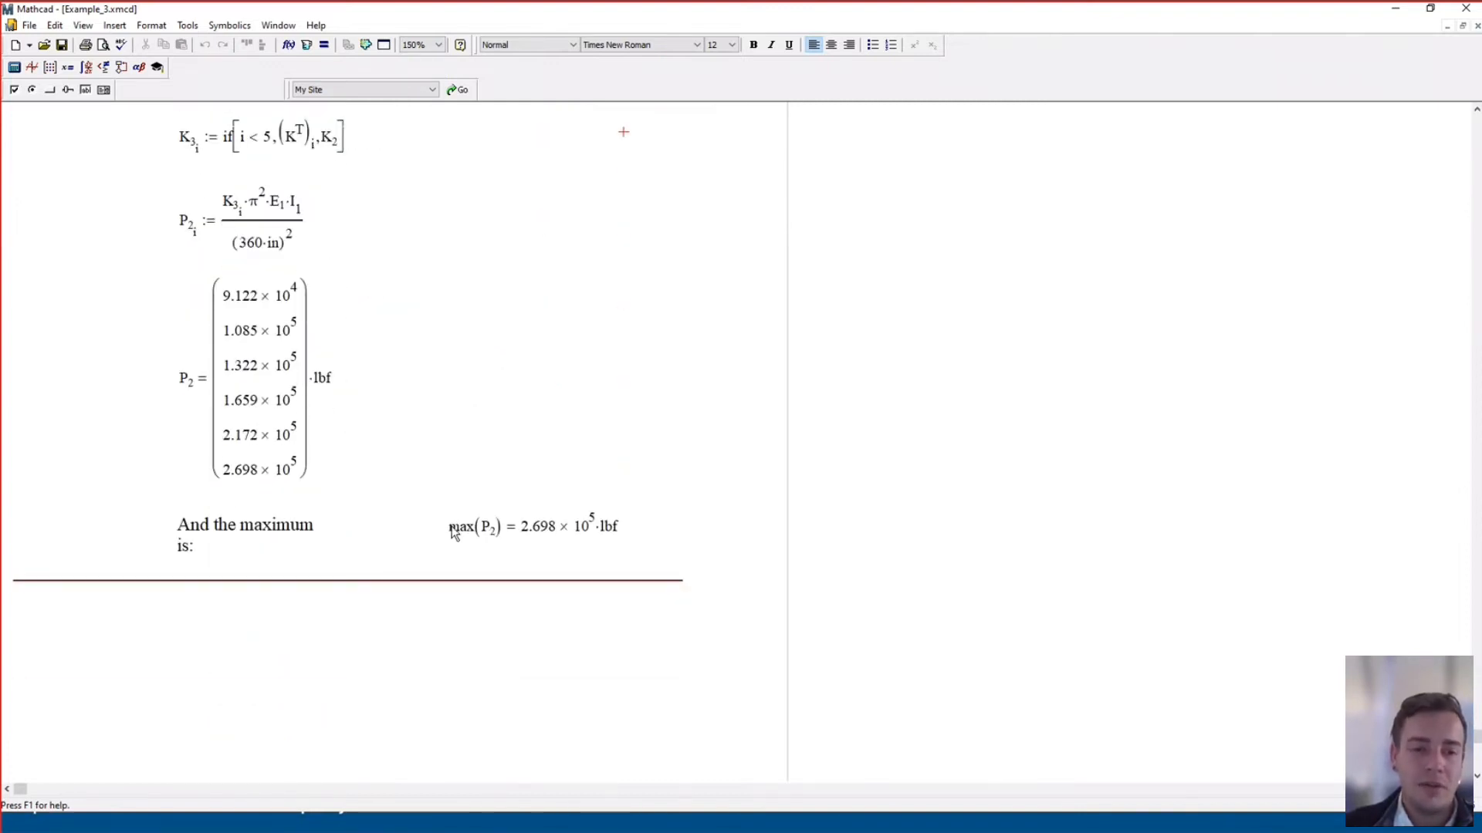
{"action": "left_click_drag", "start_coordinate": [453, 532], "coordinate": [562, 528]}
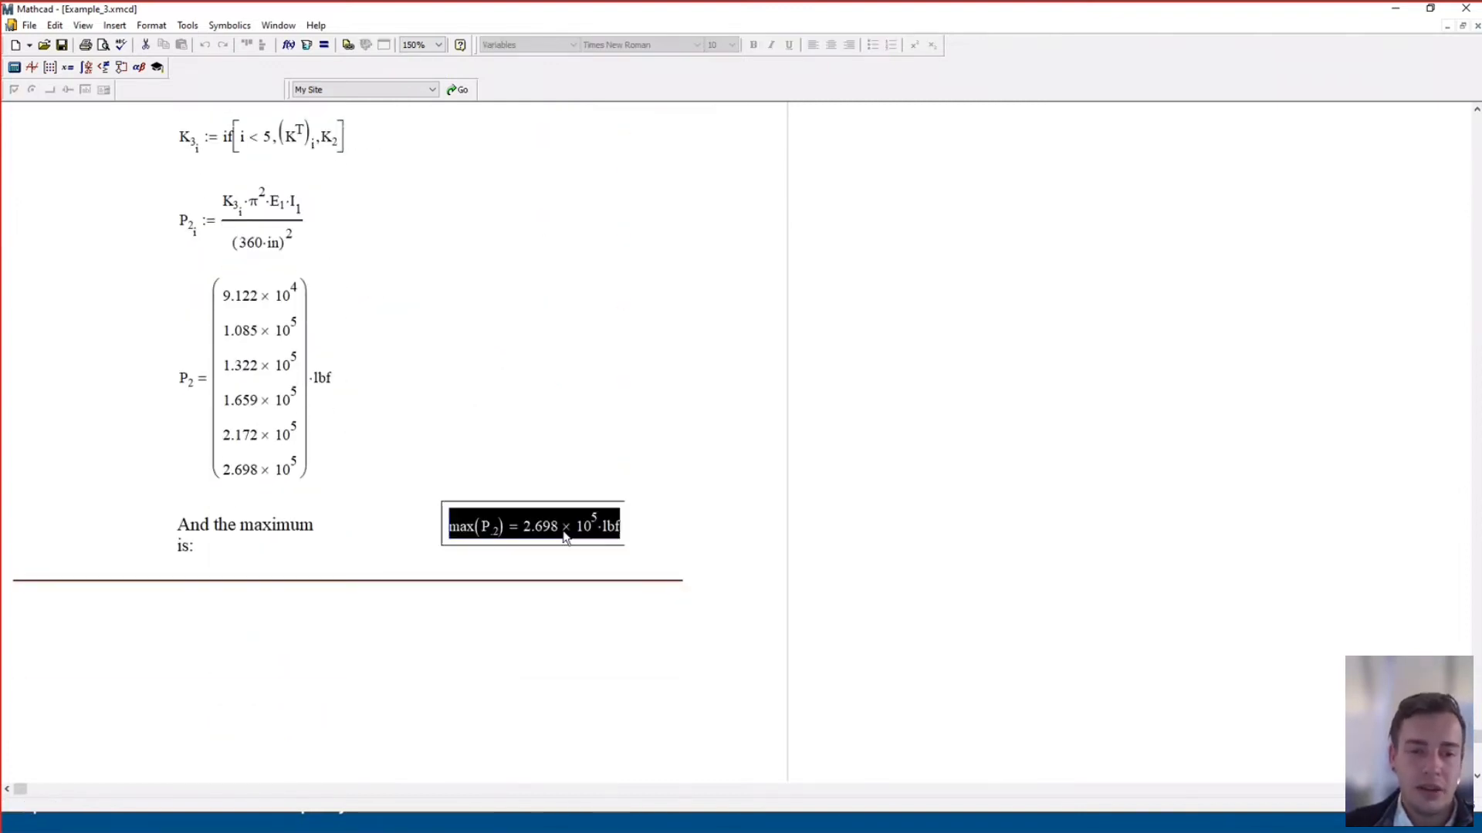
{"action": "left_click", "coordinate": [539, 333]}
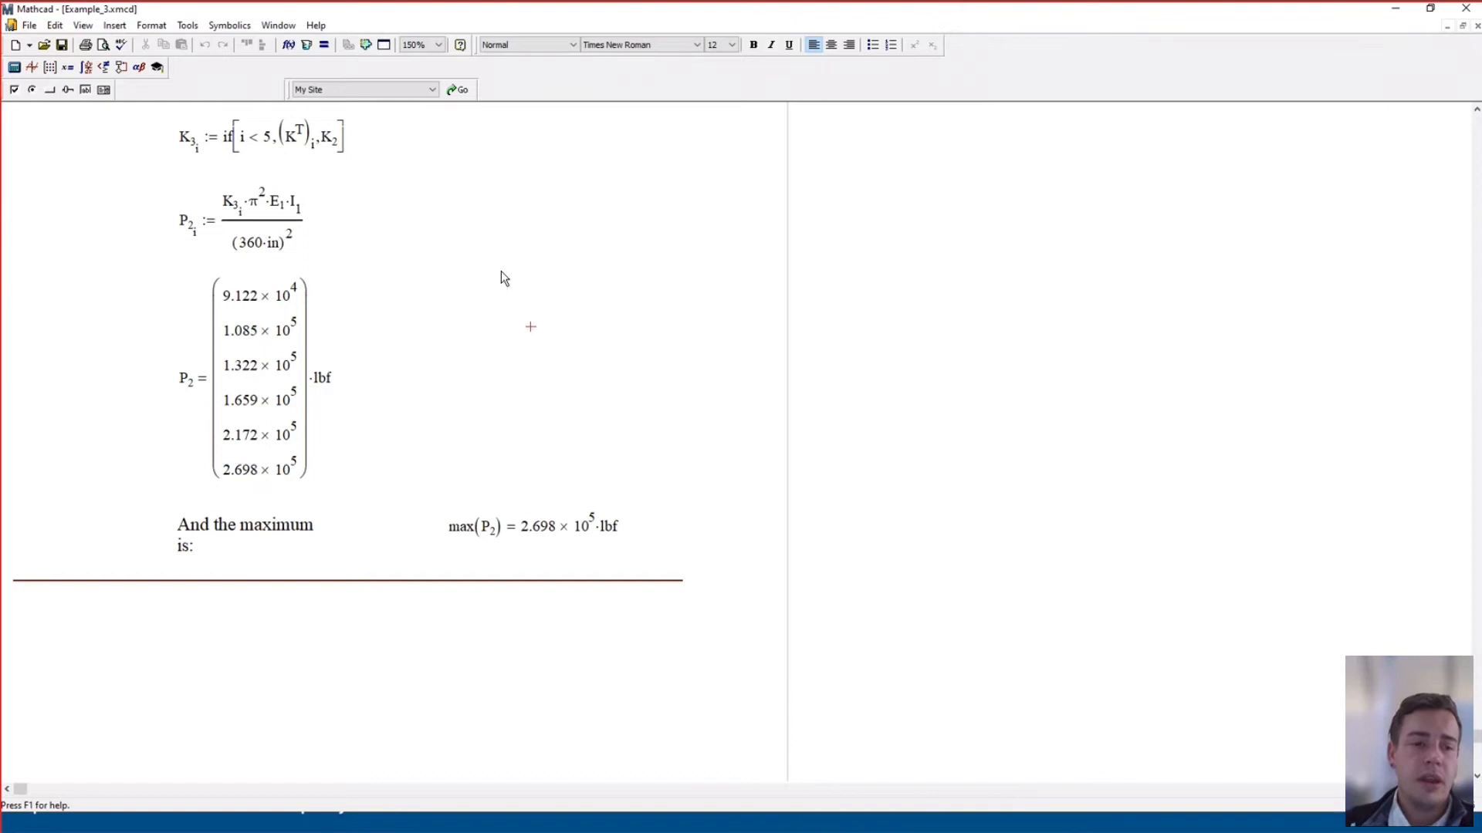
Return the zoom to 100% and scroll back up to the Chapter 14 title
{"action": "scroll", "coordinate": [466, 396], "scroll_direction": "down", "scroll_amount": 4}
{"action": "scroll", "coordinate": [452, 404], "scroll_direction": "up", "scroll_amount": 3}
{"action": "left_click", "coordinate": [423, 45]}
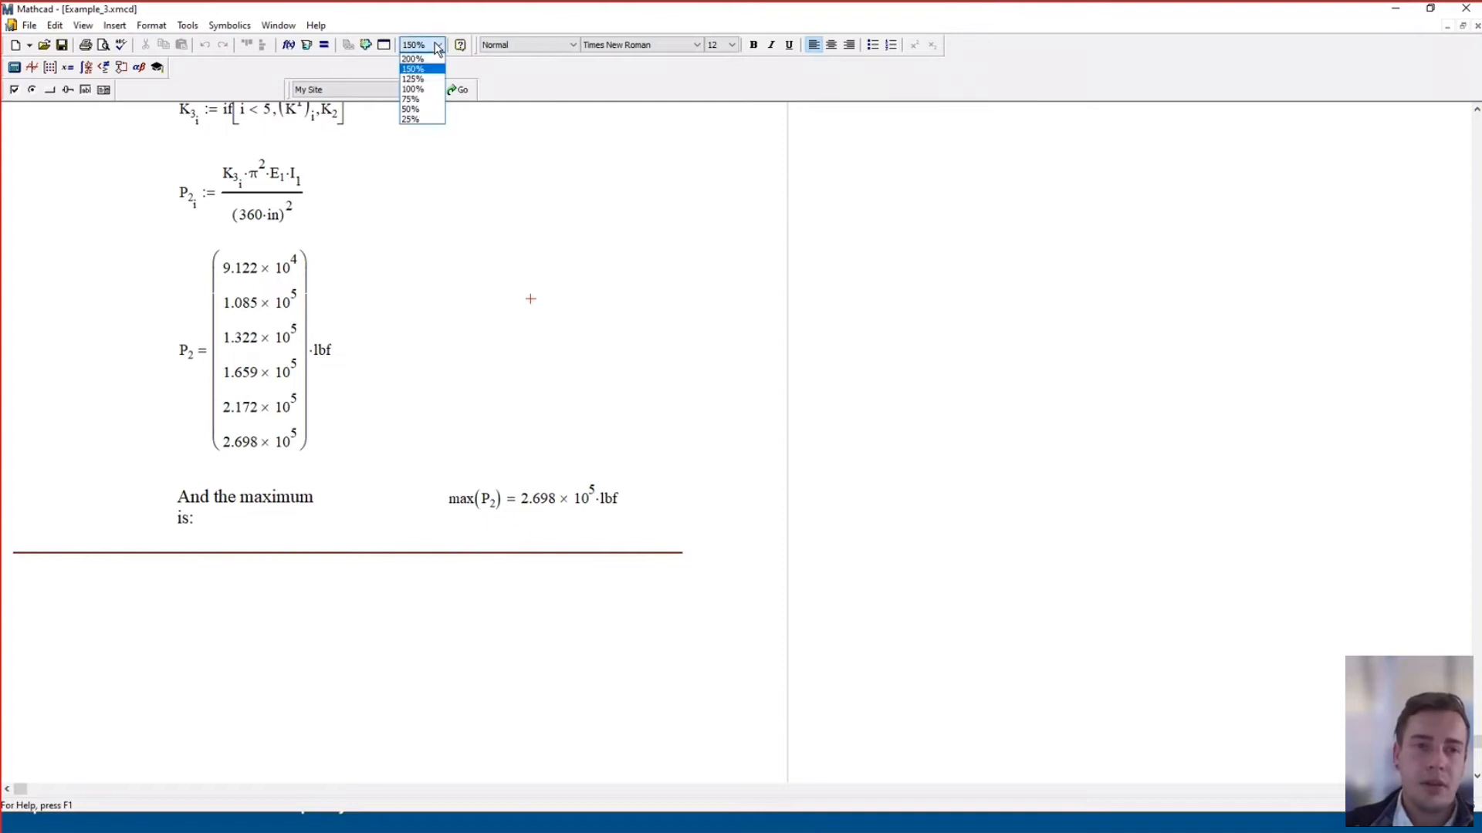
{"action": "left_click", "coordinate": [417, 89]}
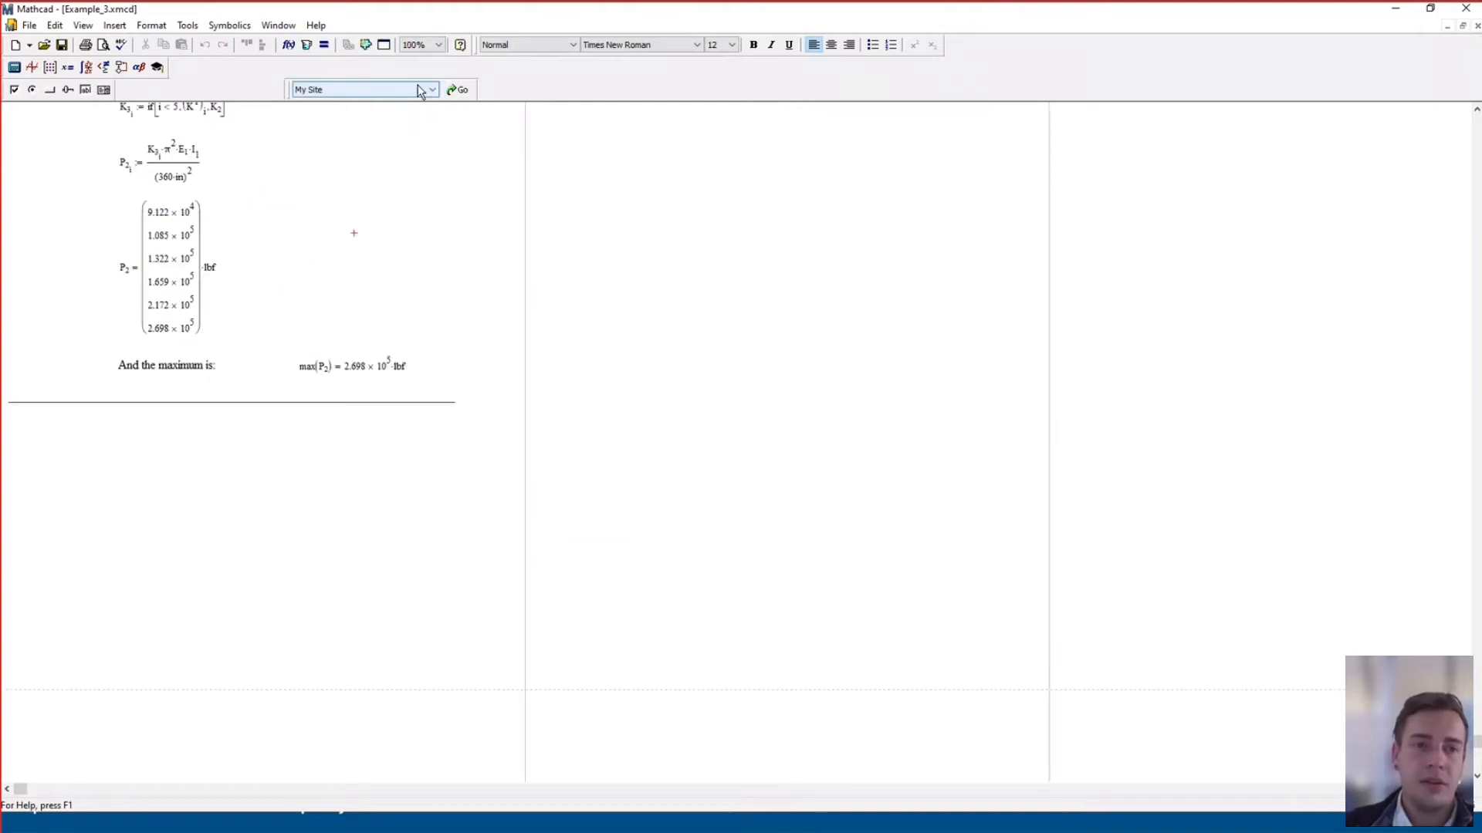
{"action": "scroll", "coordinate": [313, 220], "scroll_direction": "up", "scroll_amount": 2}
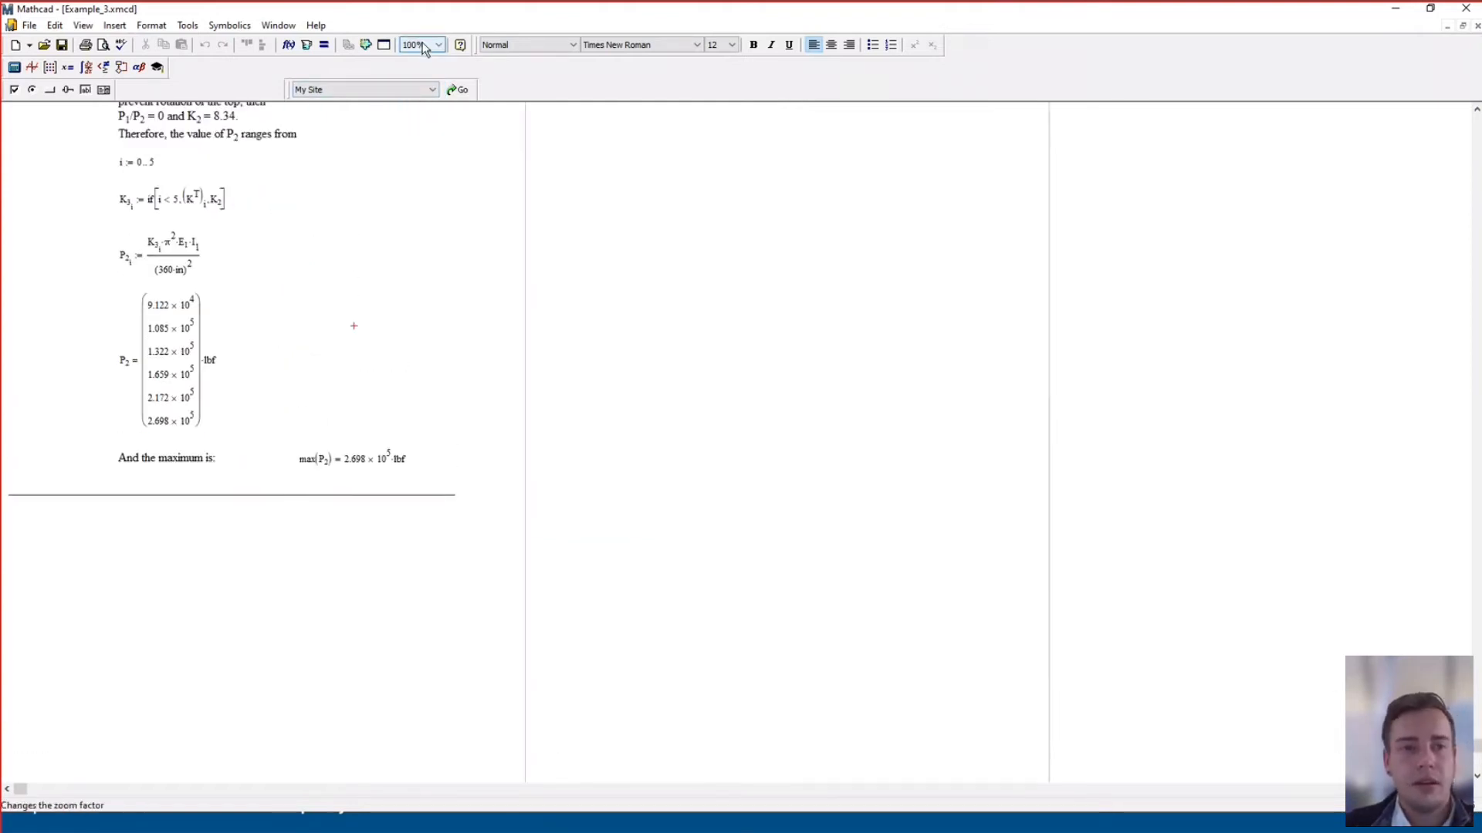
{"action": "left_click_drag", "start_coordinate": [1474, 687], "coordinate": [1431, 122]}
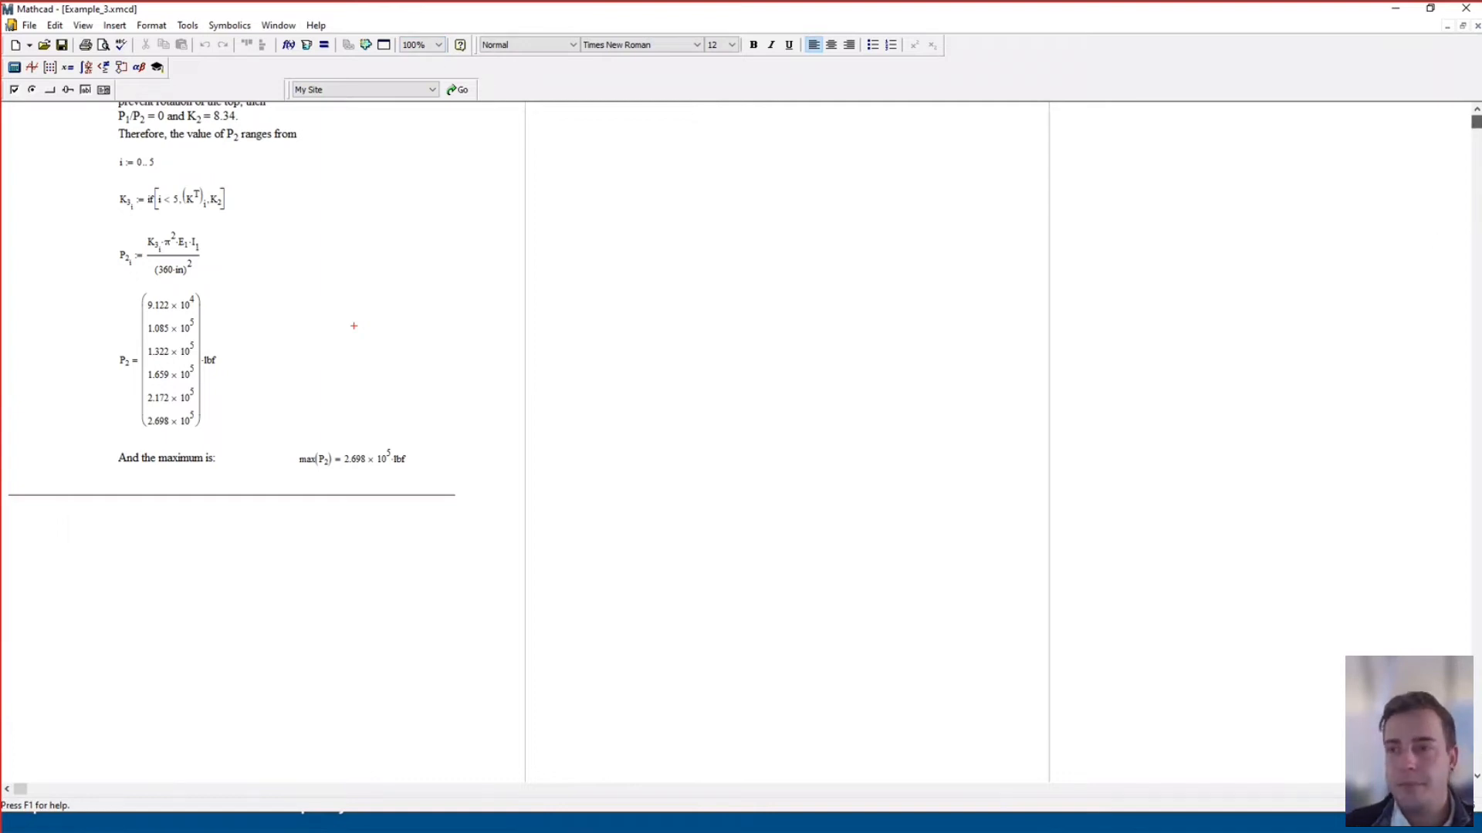
Switch to the Example_1.xmcd worksheet from the Window menu
{"action": "left_click", "coordinate": [277, 28]}
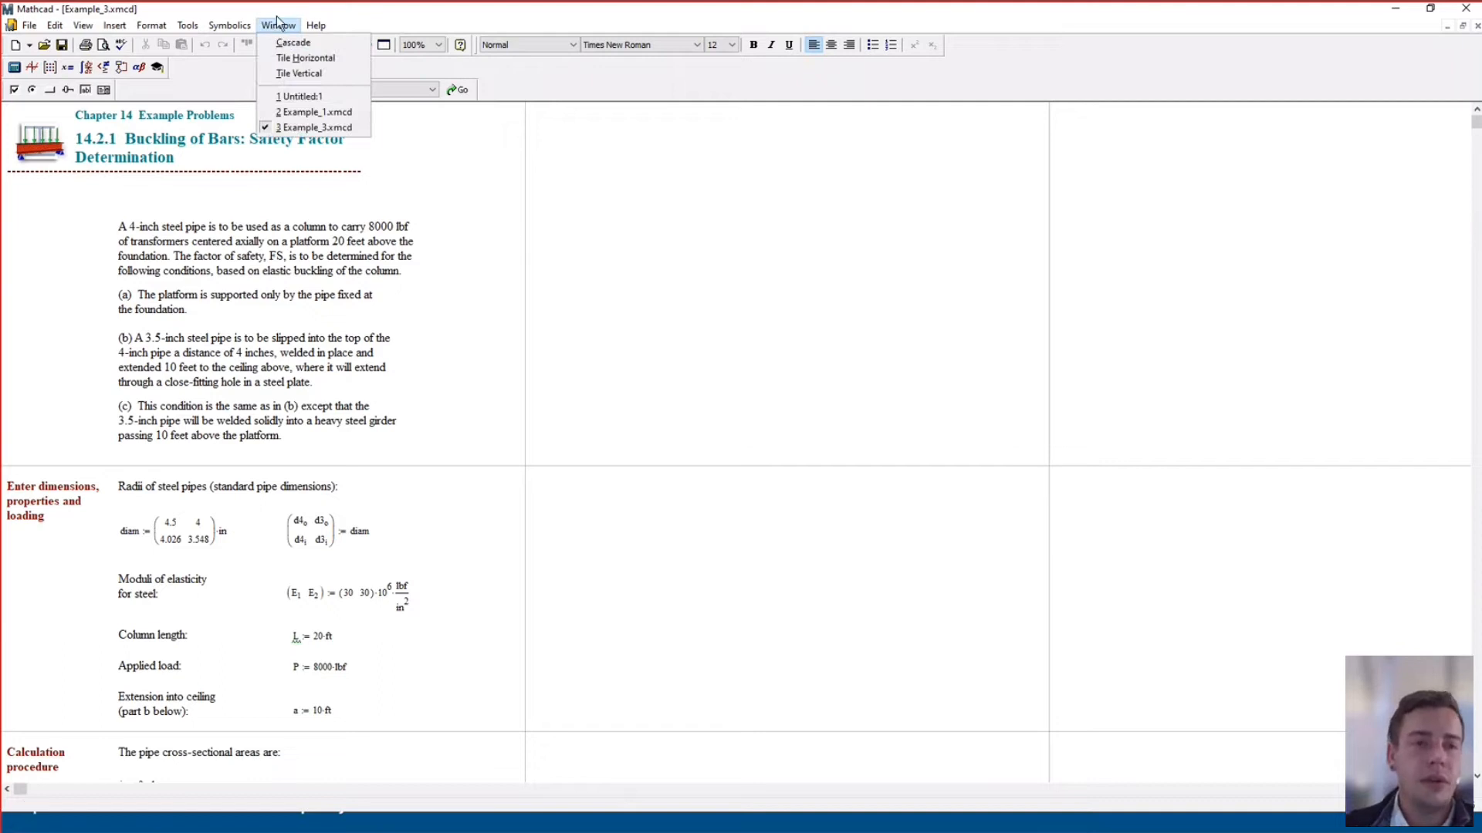
{"action": "left_click", "coordinate": [301, 113]}
{"action": "scroll", "coordinate": [426, 230], "scroll_direction": "down", "scroll_amount": 2}
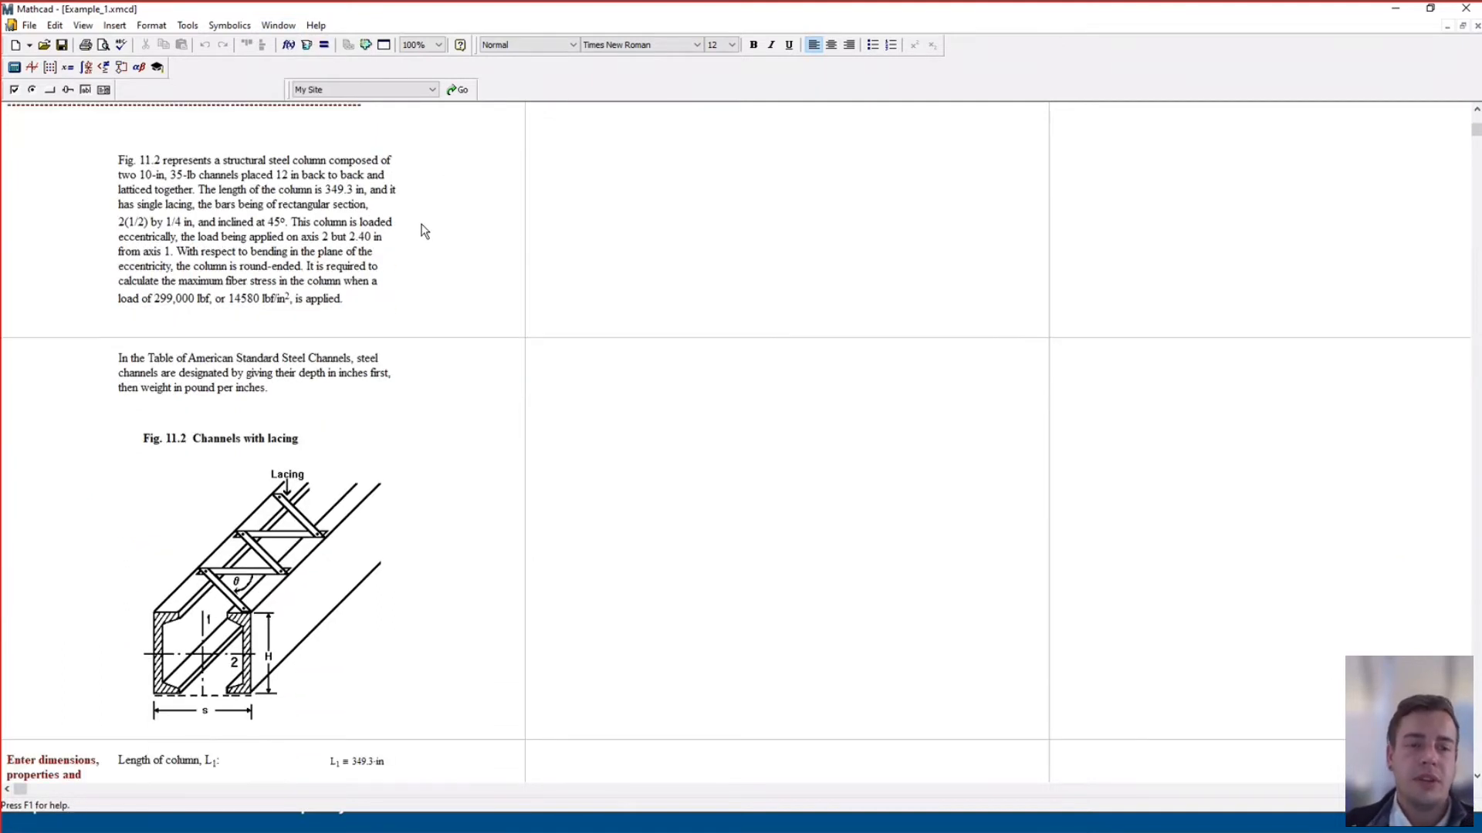
{"action": "left_click", "coordinate": [279, 26]}
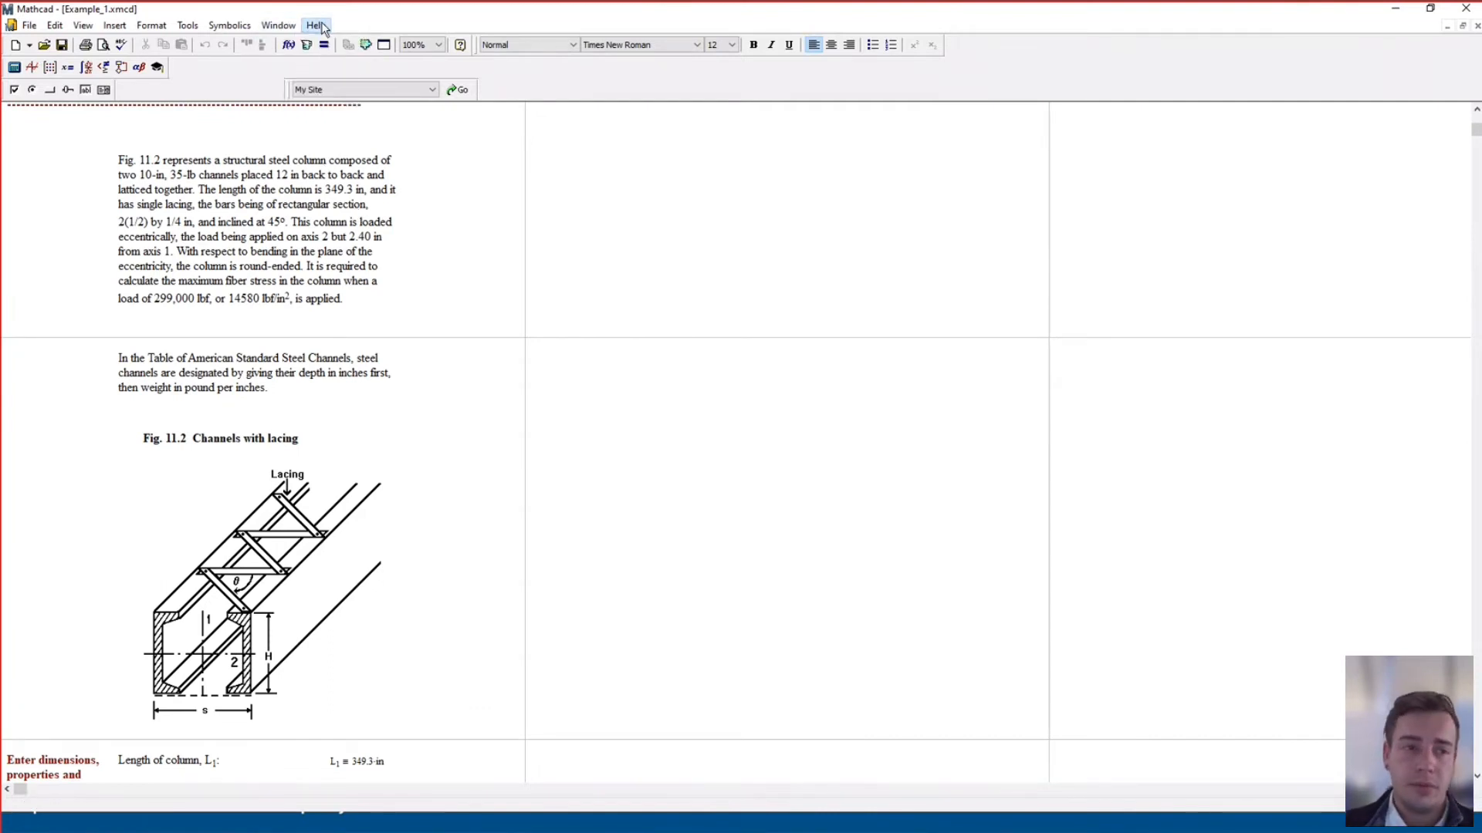
{"action": "left_click", "coordinate": [479, 283]}
Show the calculator, graph, matrix, evaluation, calculus, Boolean, programming and Greek palettes
{"action": "left_click", "coordinate": [14, 67]}
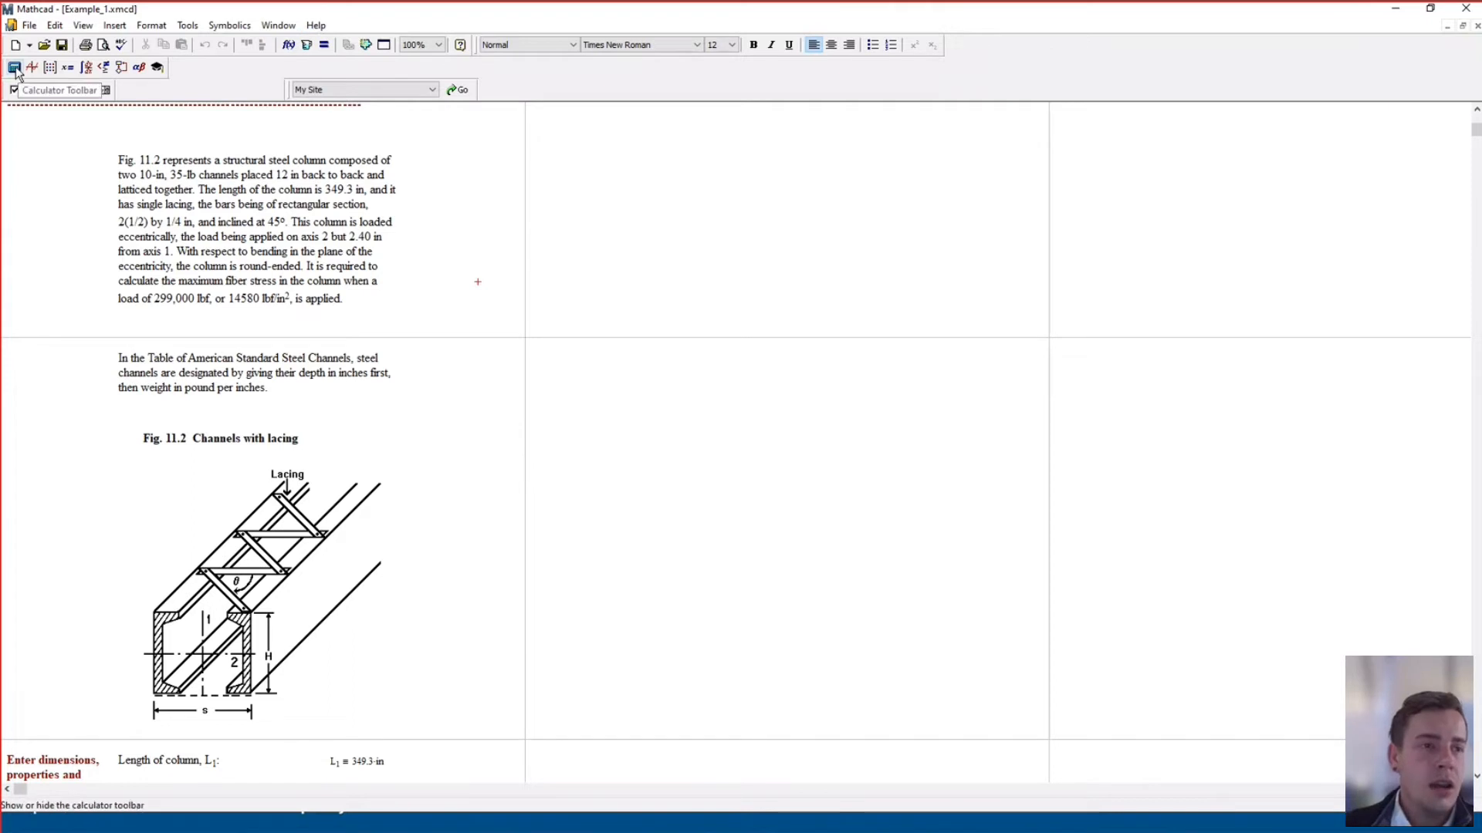
{"action": "left_click", "coordinate": [32, 67]}
{"action": "left_click", "coordinate": [49, 67]}
{"action": "left_click", "coordinate": [68, 68]}
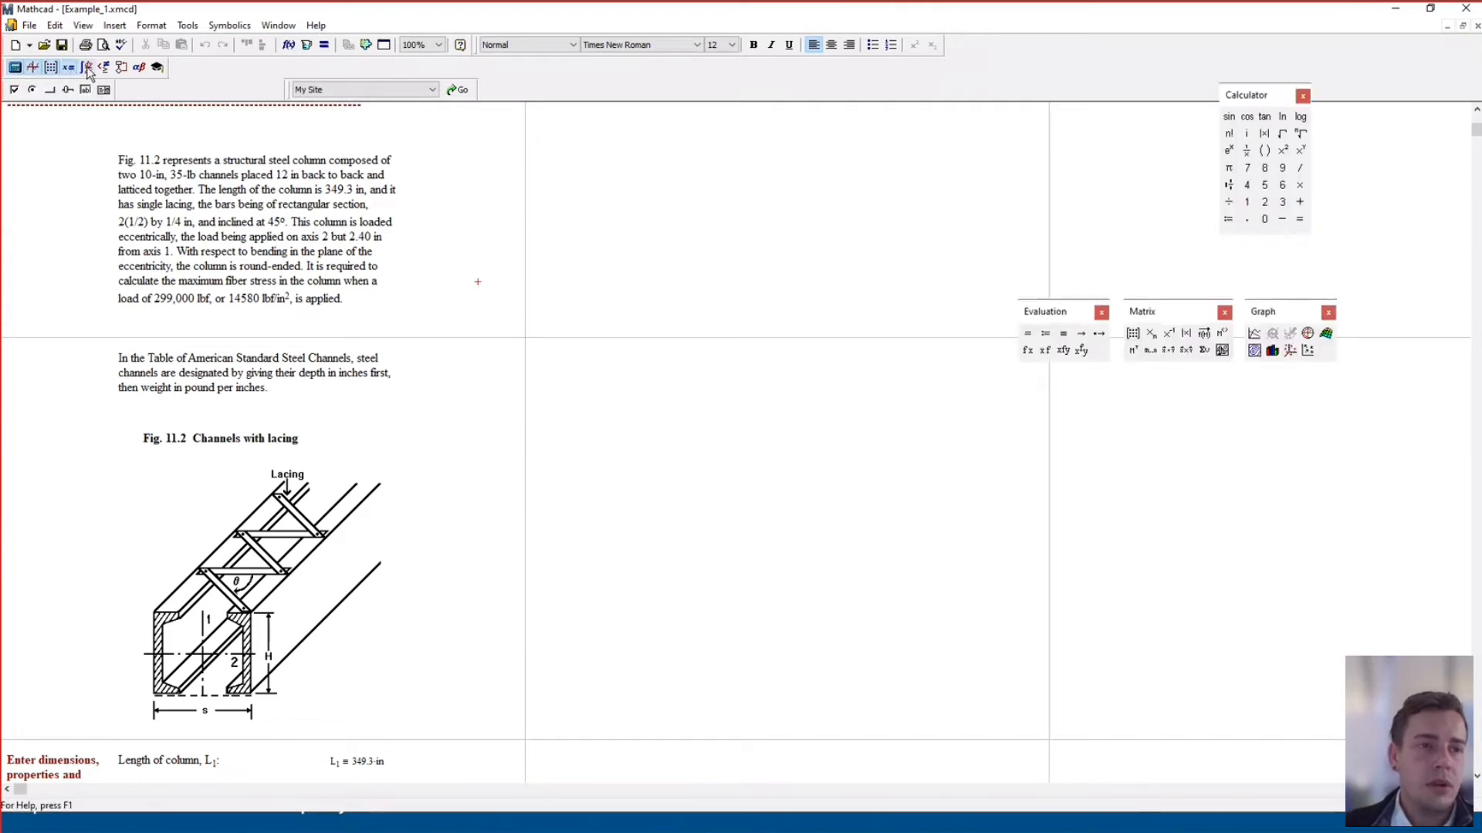
{"action": "left_click", "coordinate": [85, 67]}
{"action": "left_click", "coordinate": [104, 68]}
{"action": "left_click", "coordinate": [121, 67]}
{"action": "left_click", "coordinate": [139, 67]}
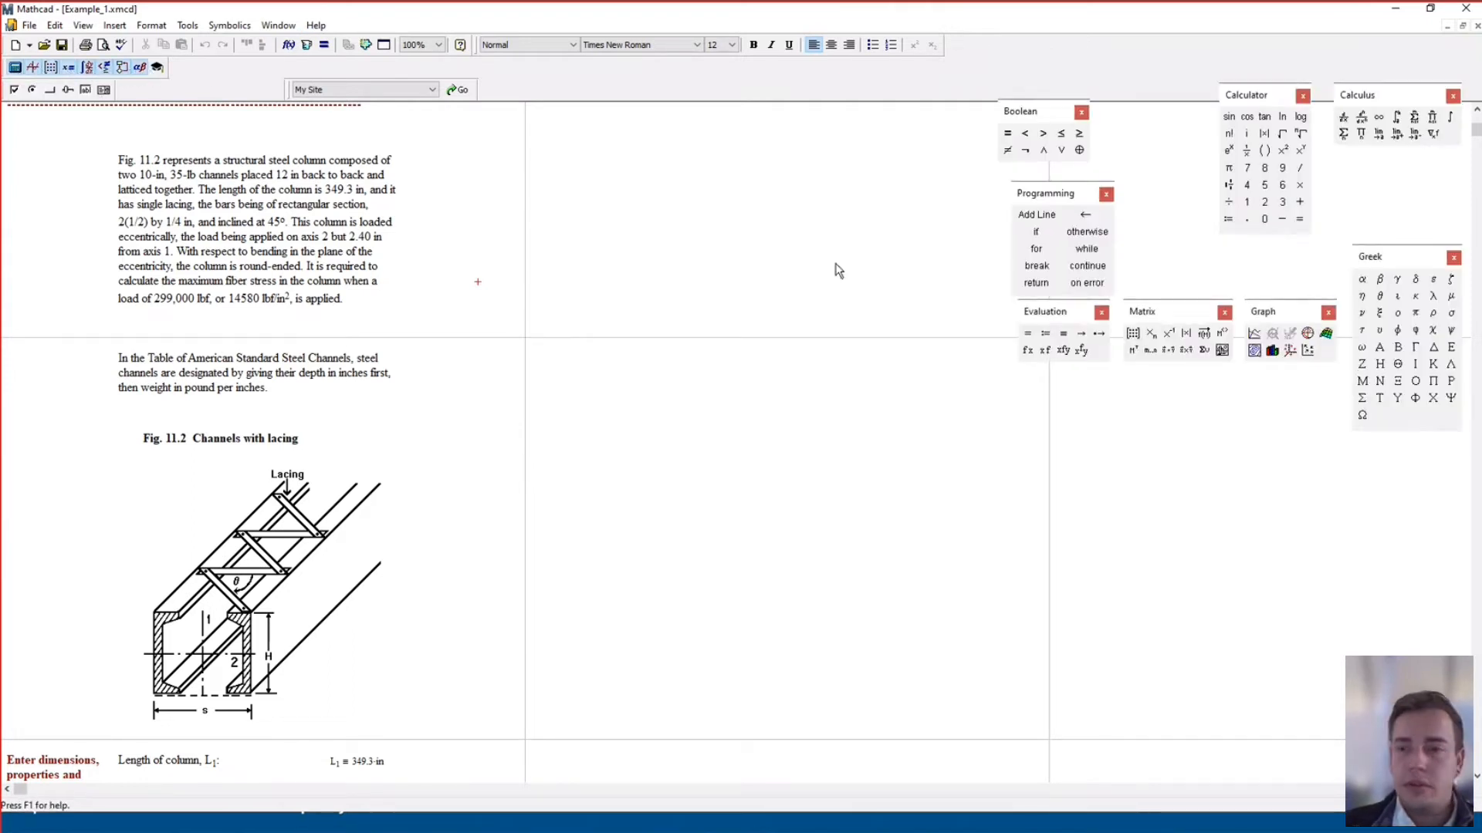
{"action": "scroll", "coordinate": [853, 278], "scroll_direction": "up", "scroll_amount": 3}
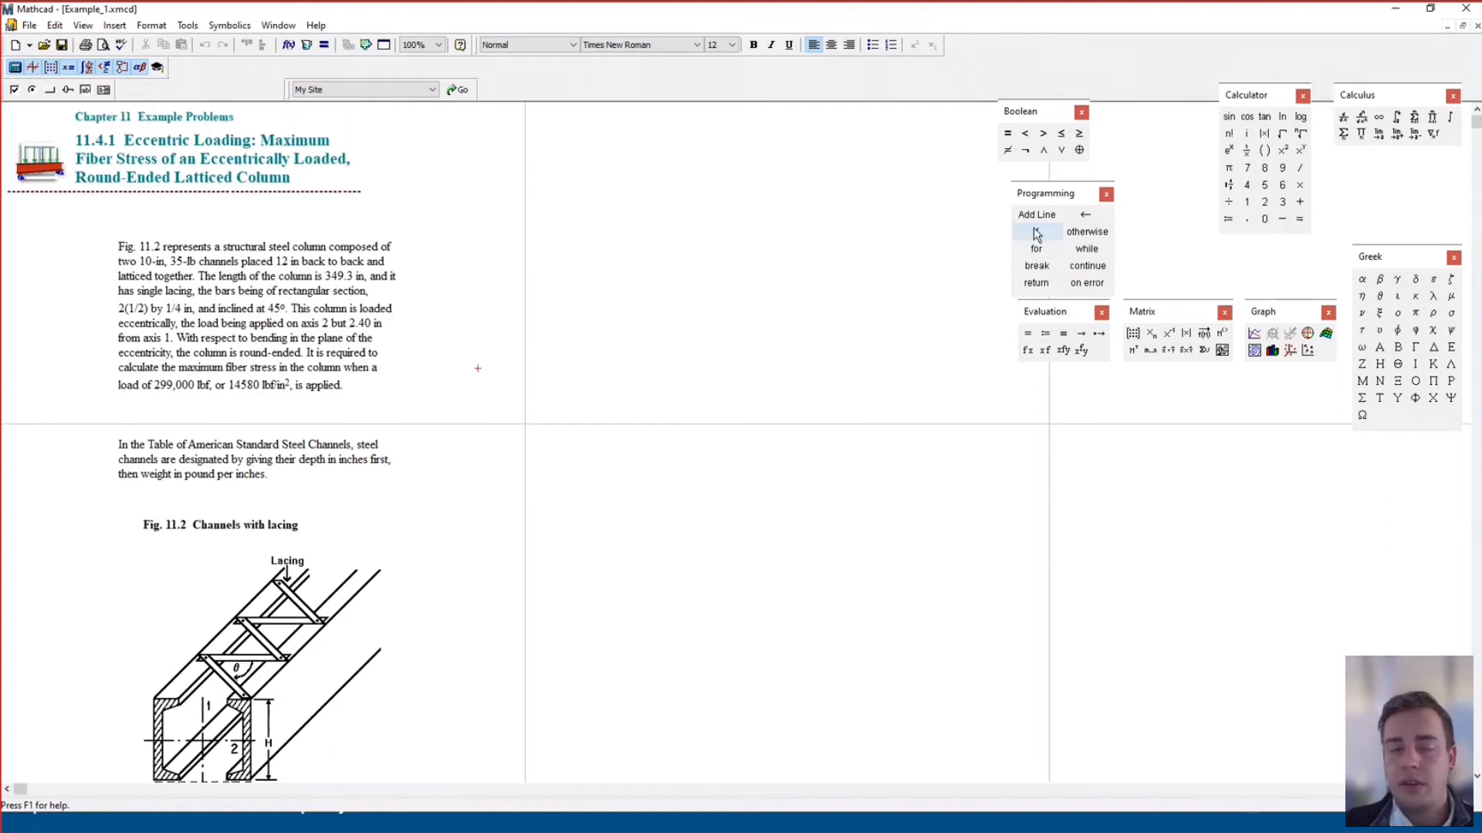
{"action": "left_click_drag", "start_coordinate": [1075, 200], "coordinate": [1023, 179]}
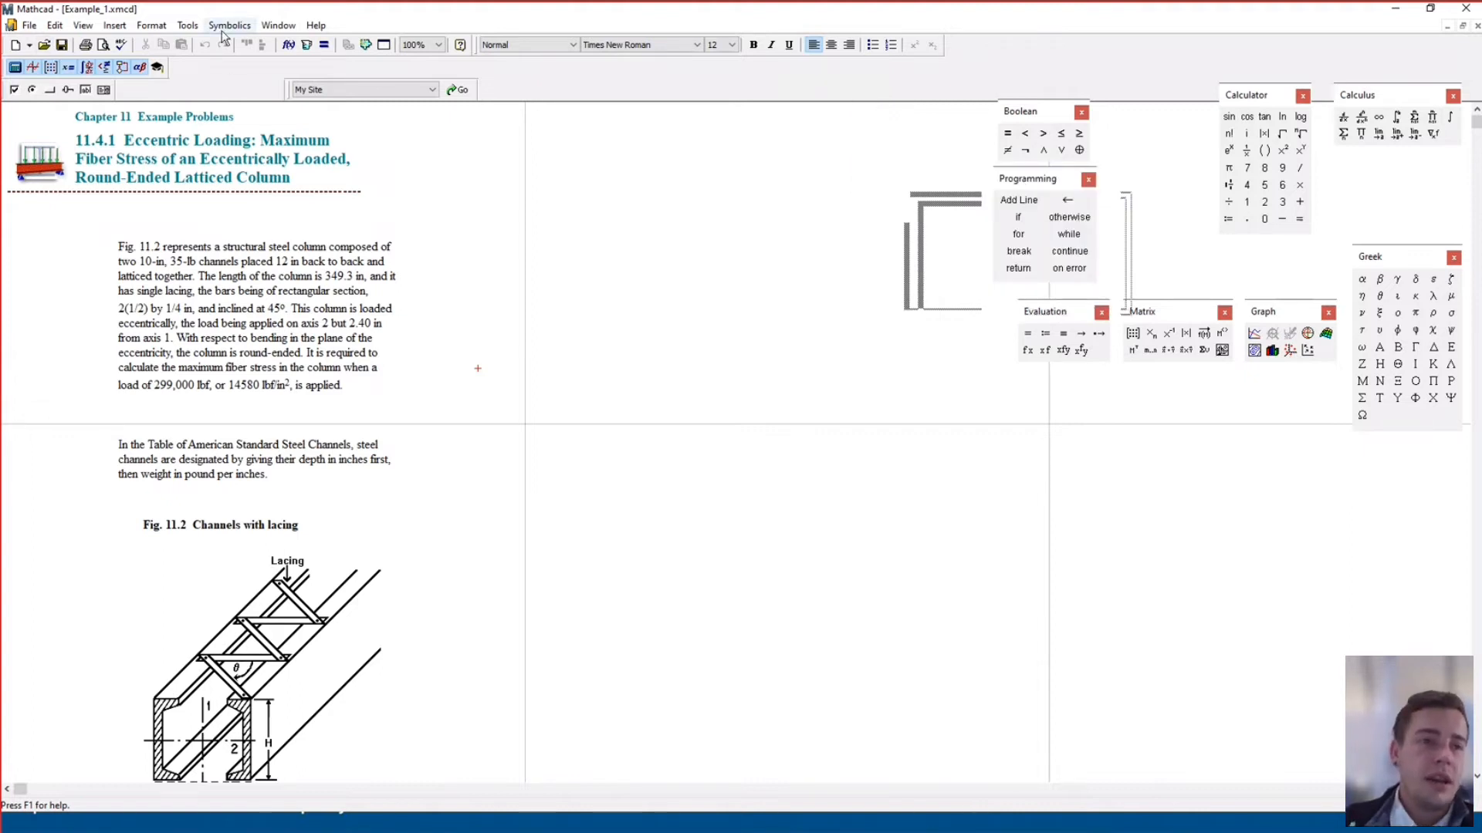
Hide all eight Math palettes again and snap the Mathcad window to the left half
{"action": "left_click", "coordinate": [15, 68]}
{"action": "left_click", "coordinate": [31, 67]}
{"action": "left_click", "coordinate": [50, 67]}
{"action": "left_click", "coordinate": [68, 67]}
{"action": "left_click", "coordinate": [86, 67]}
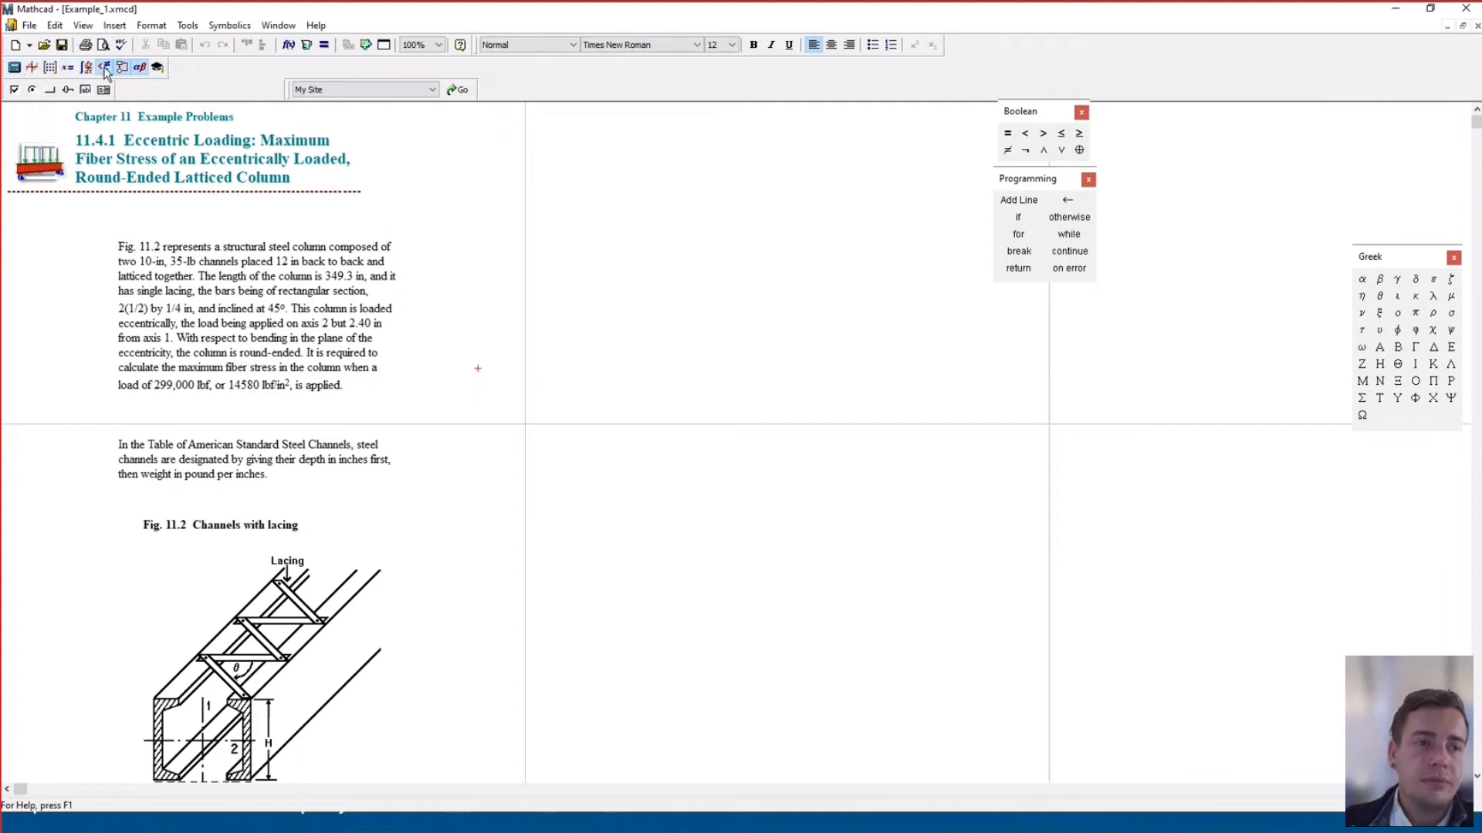
{"action": "left_click", "coordinate": [104, 67]}
{"action": "left_click", "coordinate": [122, 67]}
{"action": "left_click", "coordinate": [139, 68]}
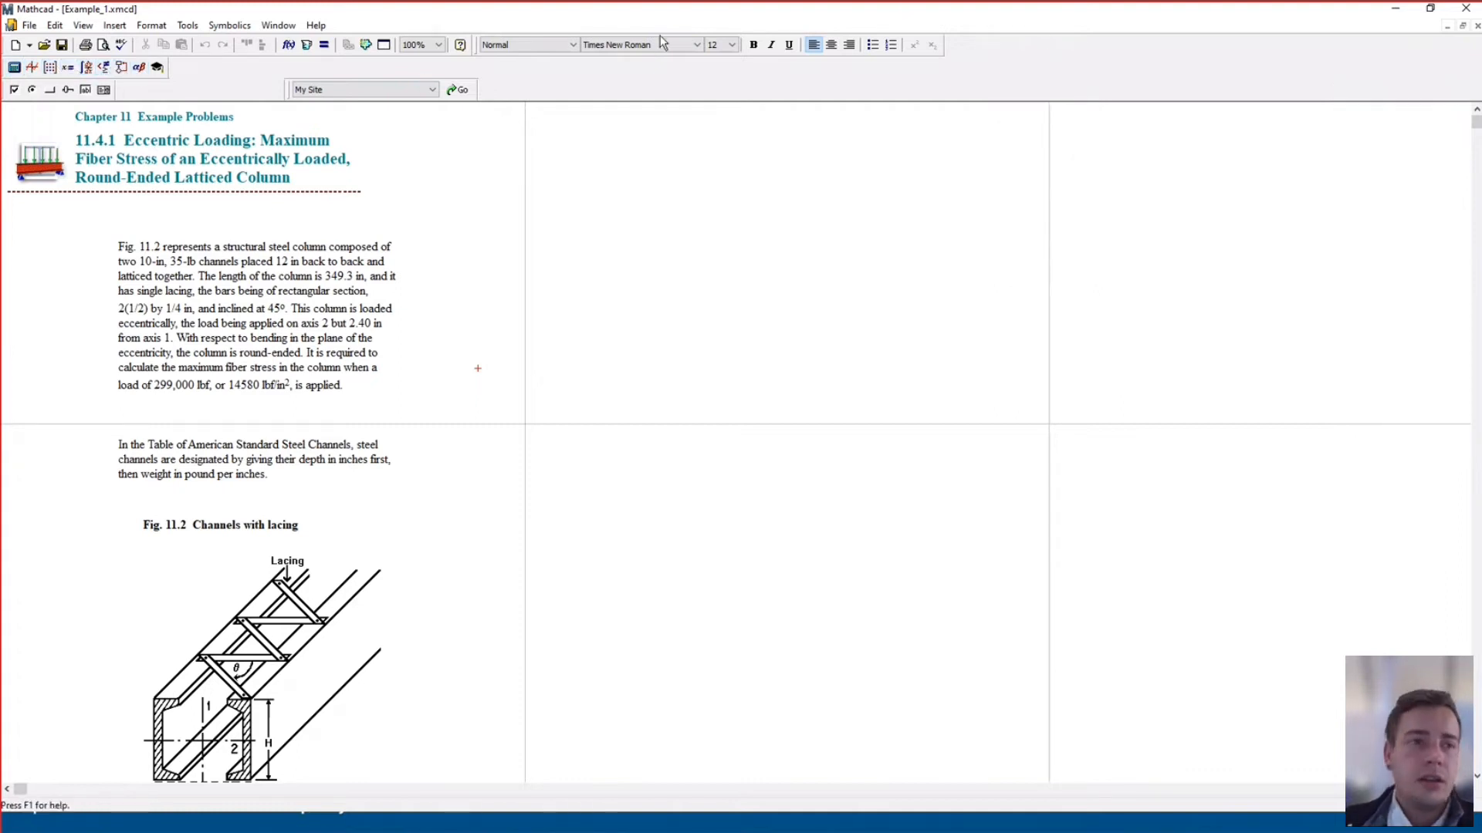
{"action": "left_click_drag", "start_coordinate": [716, 21], "coordinate": [6, 223]}
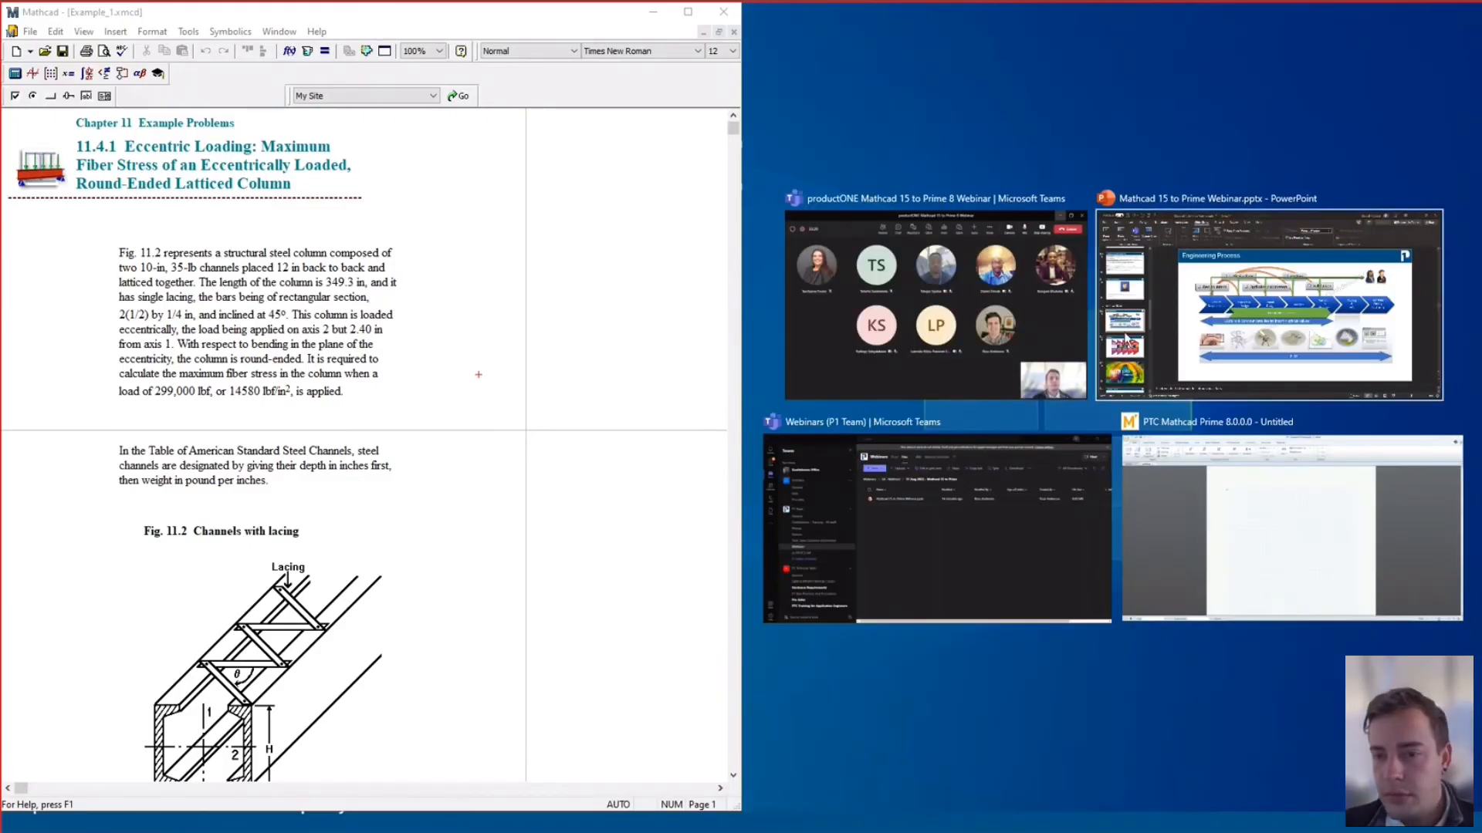
Snap Mathcad Prime to the right half and open the XMCD, MCD Converter over its worksheet
{"action": "left_click", "coordinate": [1244, 511]}
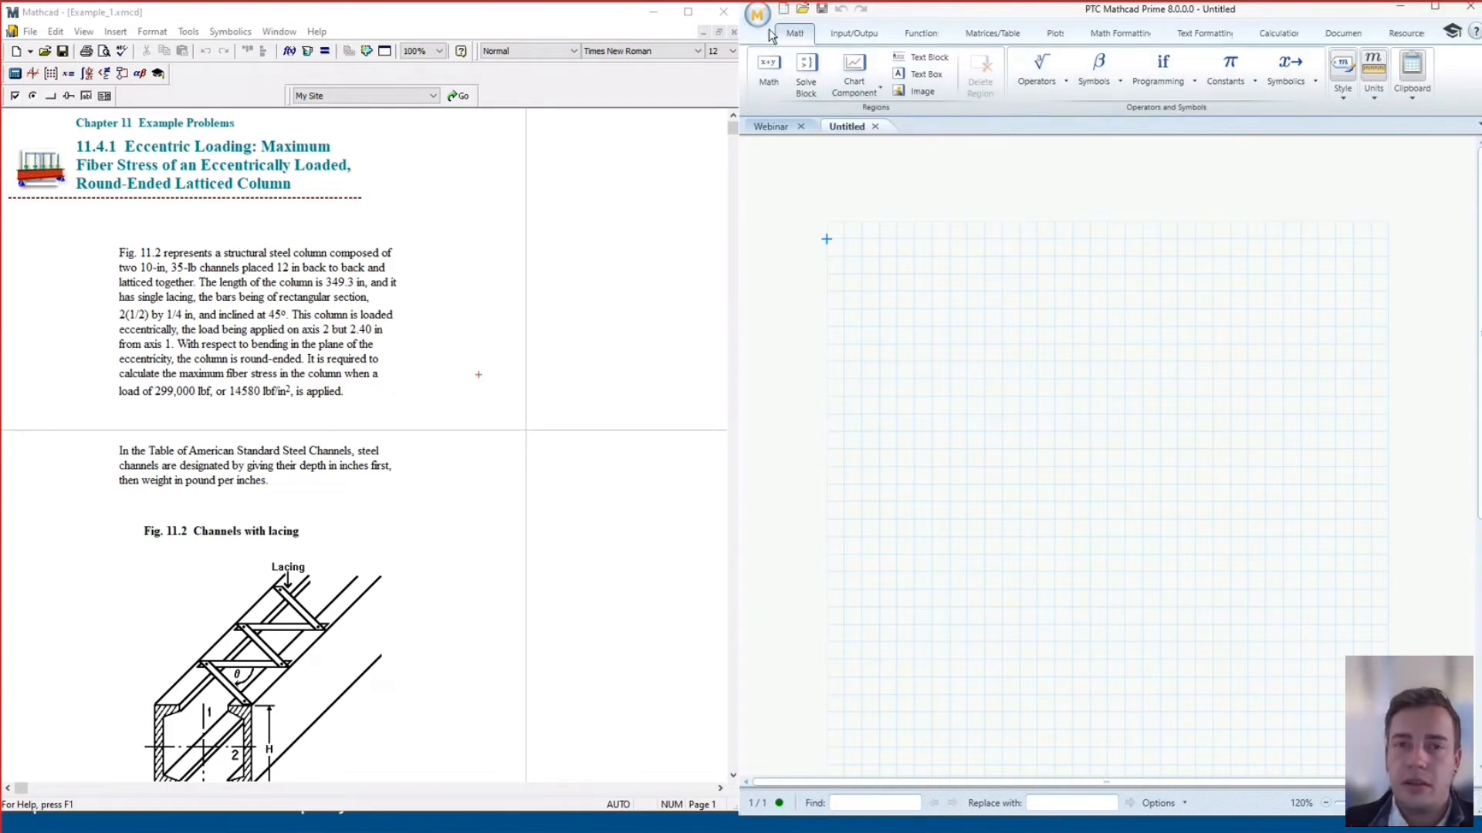
{"action": "left_click", "coordinate": [853, 32]}
{"action": "left_click", "coordinate": [887, 75]}
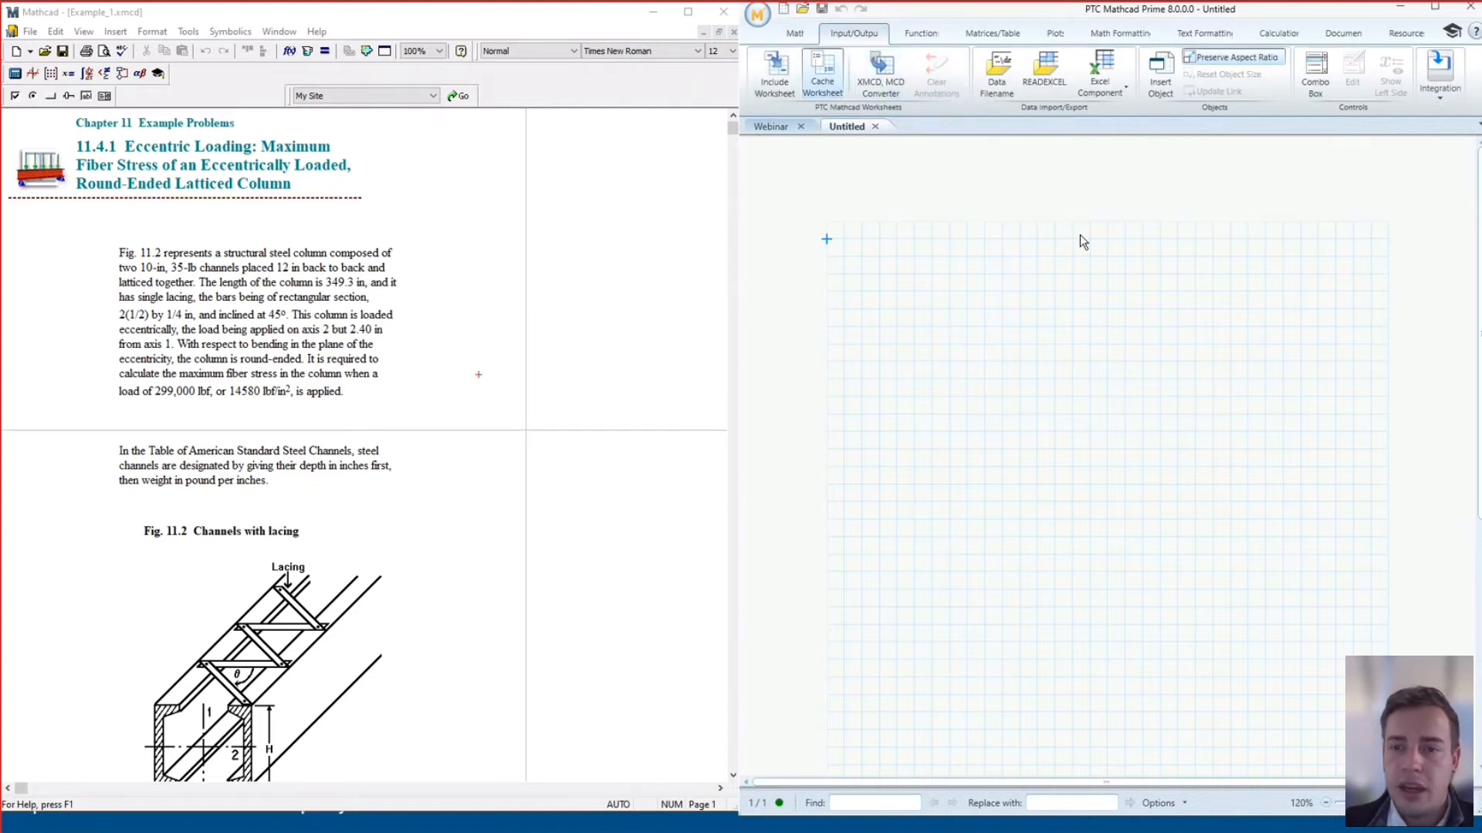
{"action": "left_click_drag", "start_coordinate": [412, 139], "coordinate": [1073, 233]}
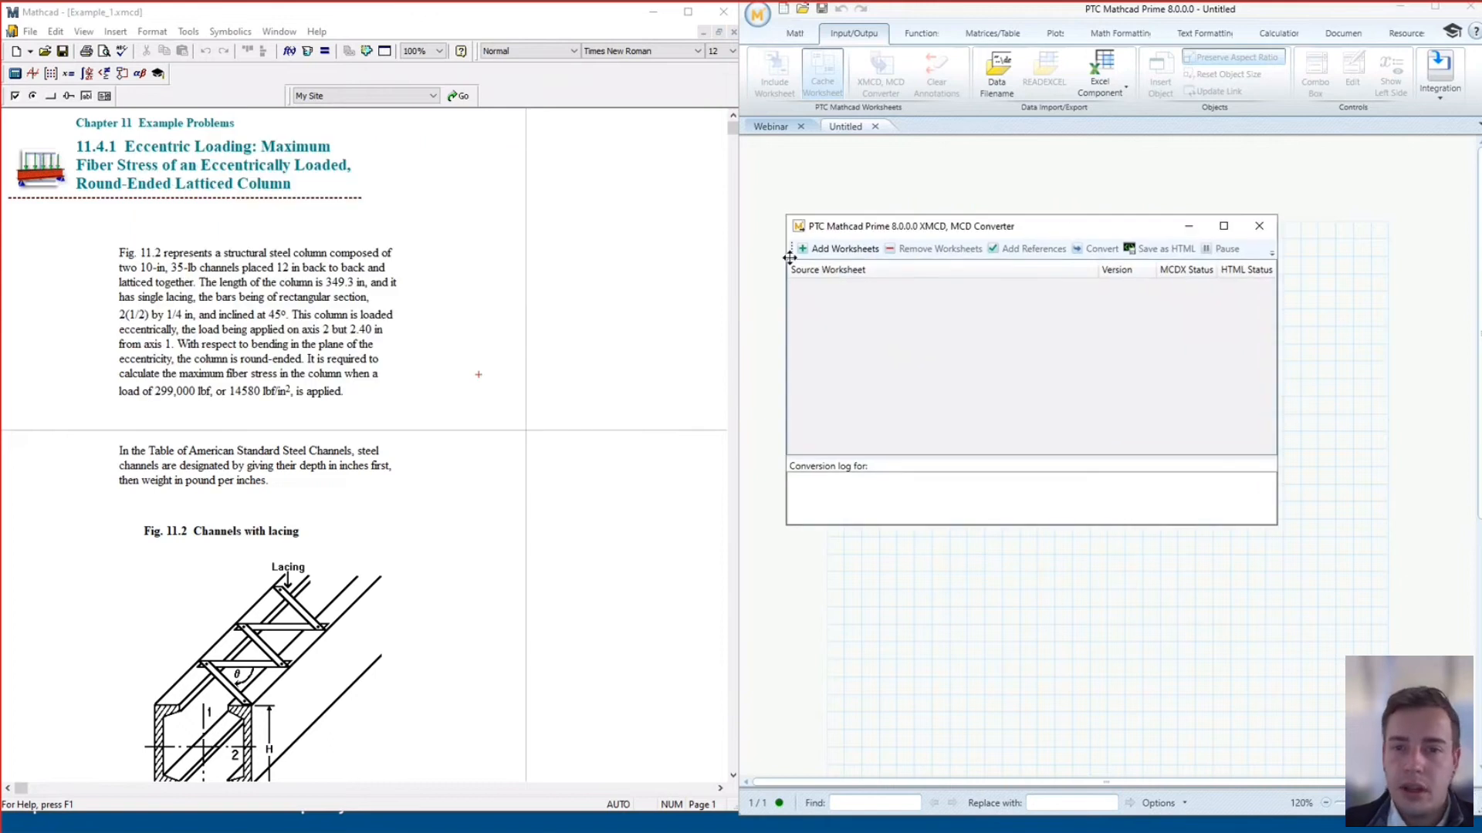
Add Example_3.xmcd to the converter for conversion
{"action": "left_click", "coordinate": [867, 251]}
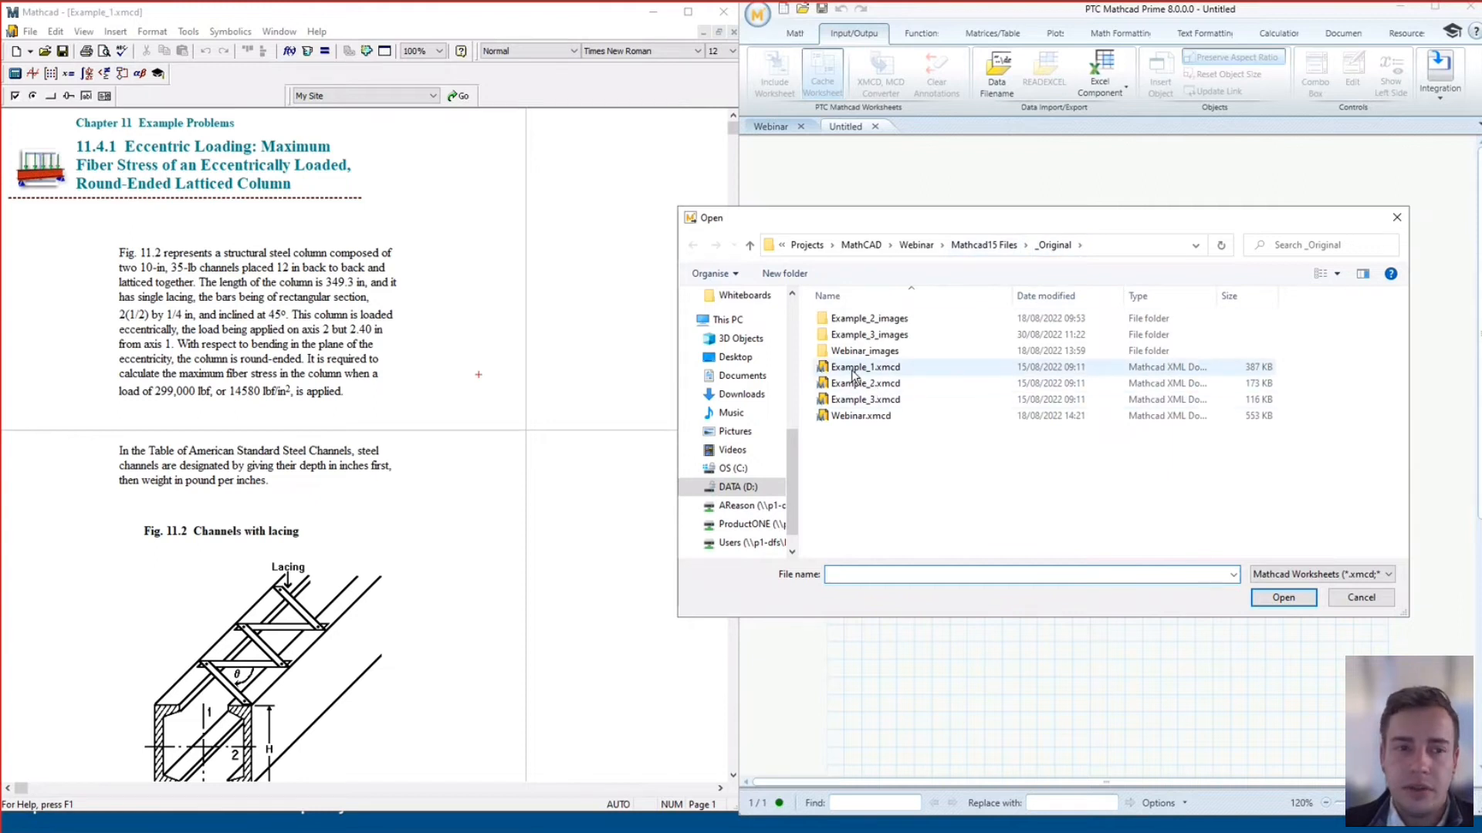
{"action": "left_click", "coordinate": [876, 402]}
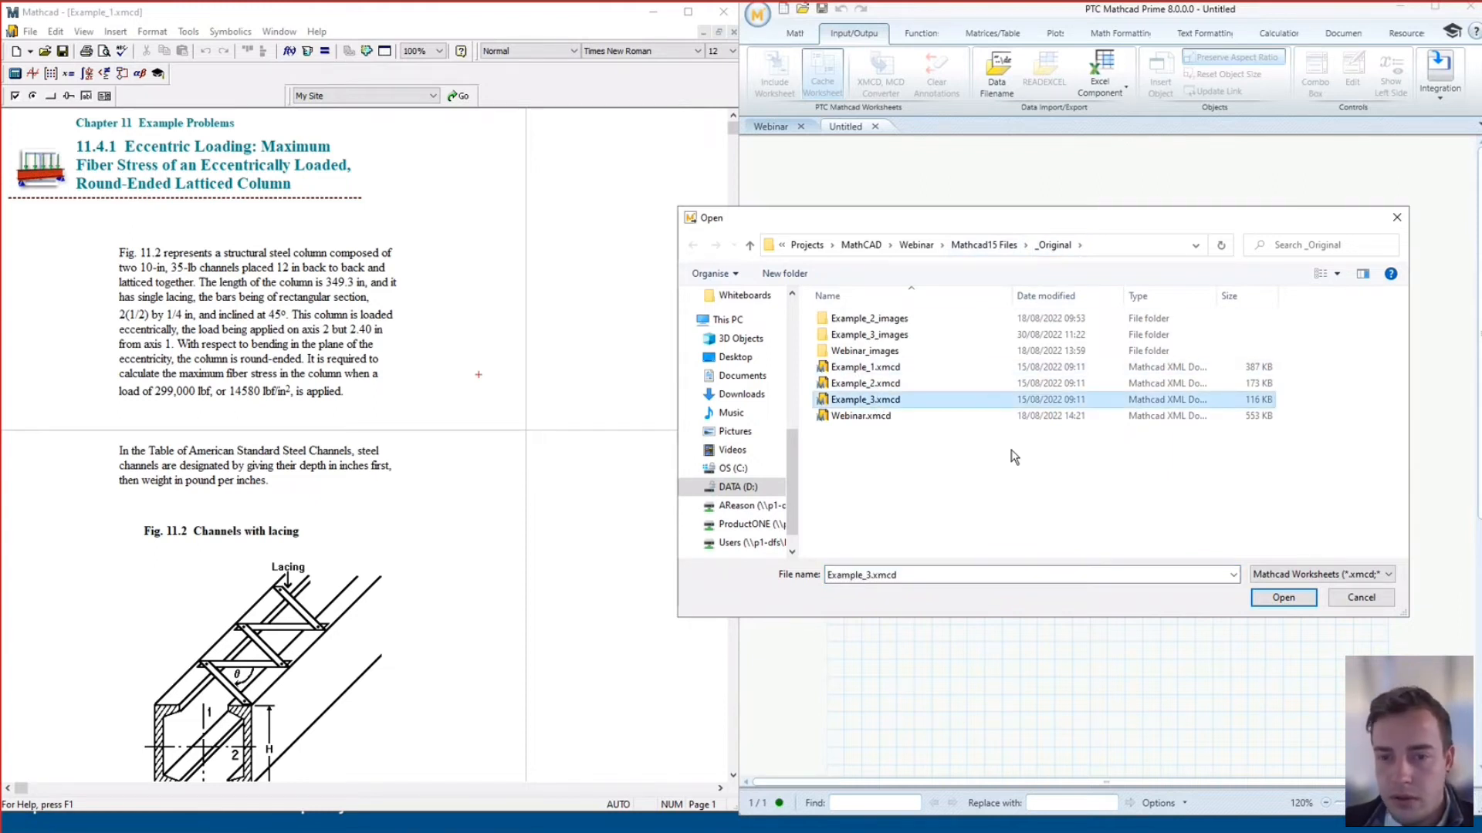
{"action": "left_click", "coordinate": [1282, 599]}
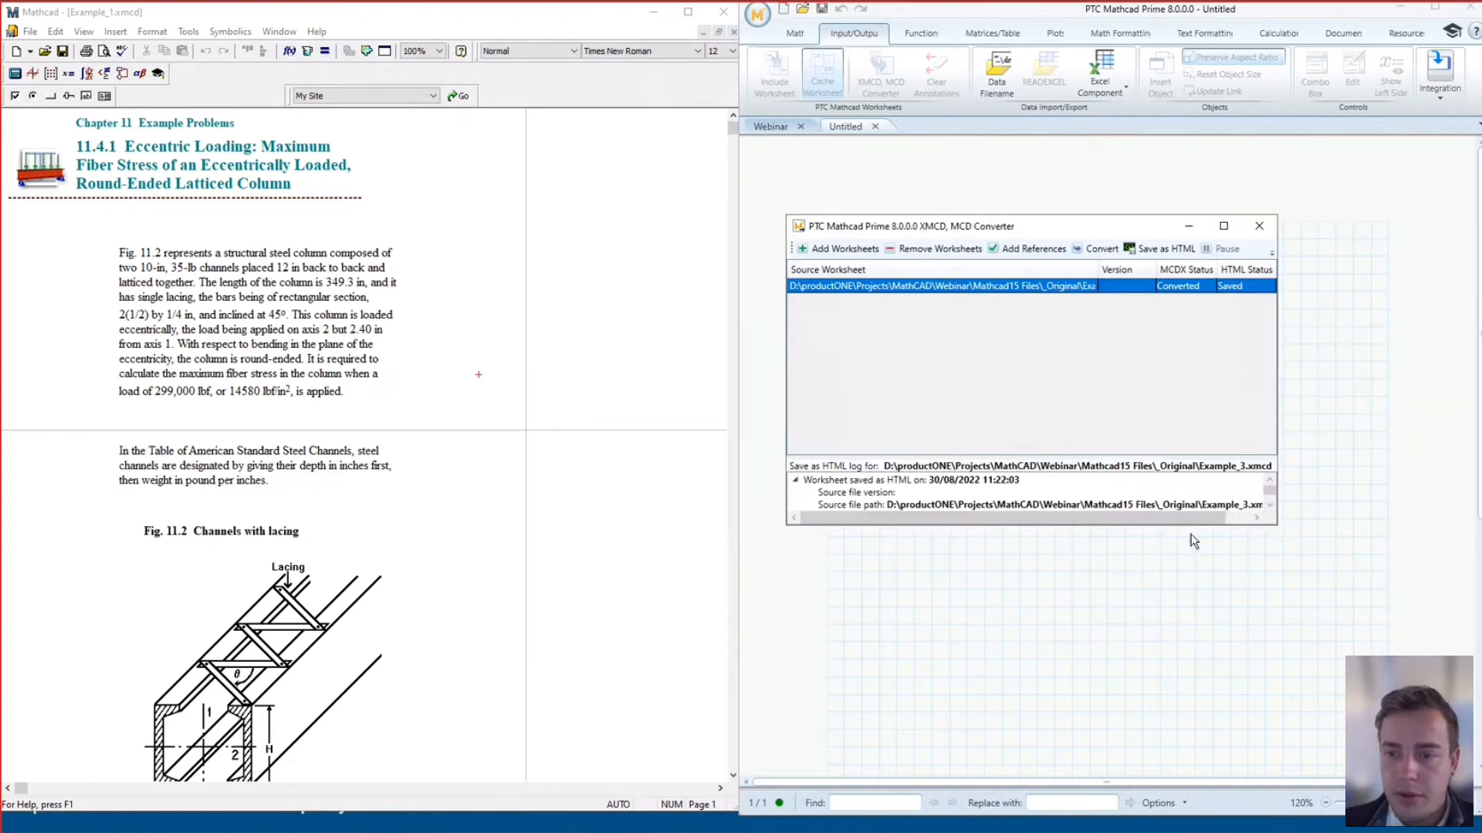
Resize and reposition the converter so the full log and file paths are visible
{"action": "left_click_drag", "start_coordinate": [1242, 525], "coordinate": [1242, 699]}
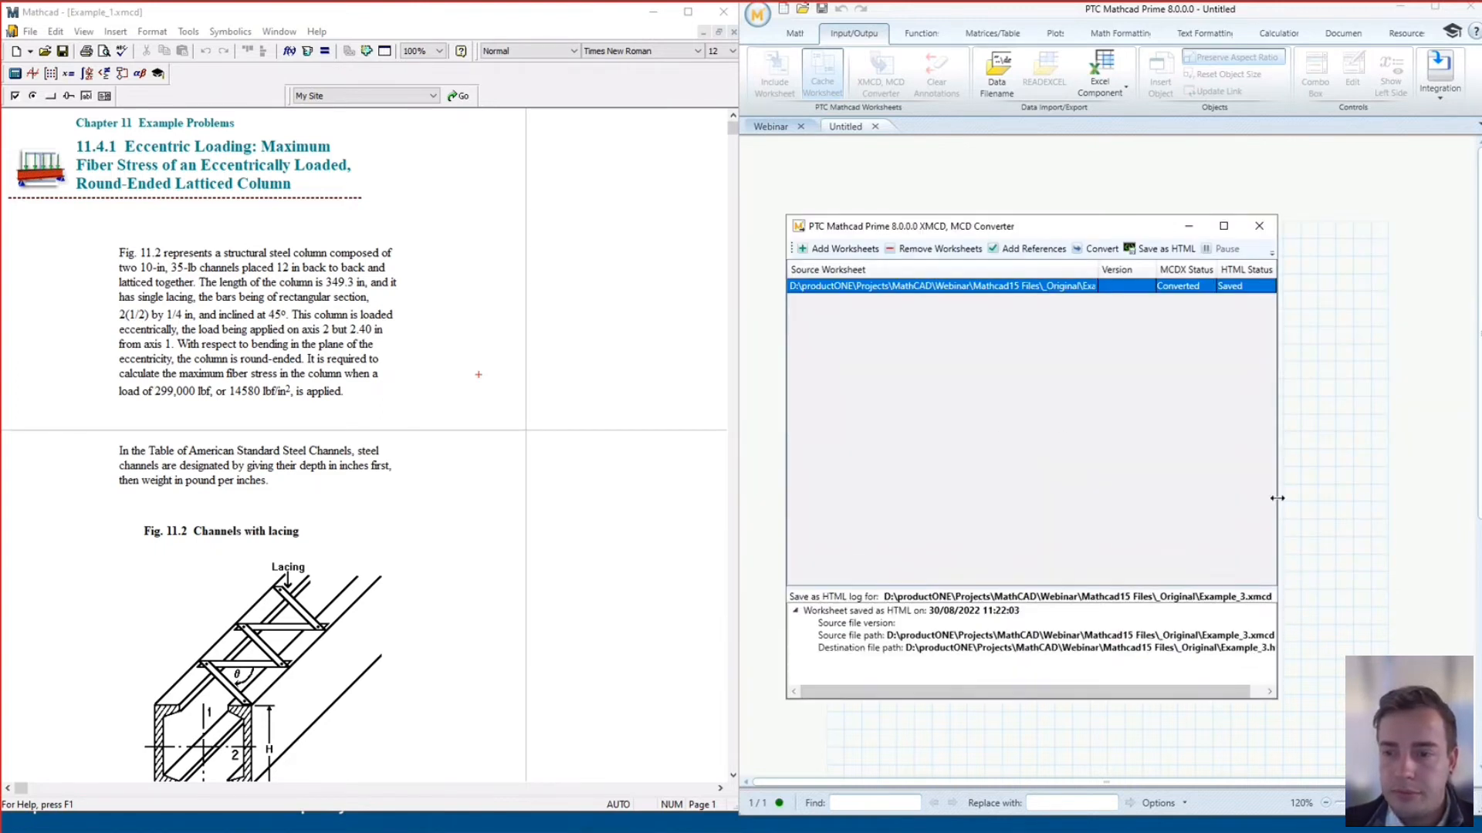
{"action": "left_click_drag", "start_coordinate": [1278, 492], "coordinate": [1386, 487]}
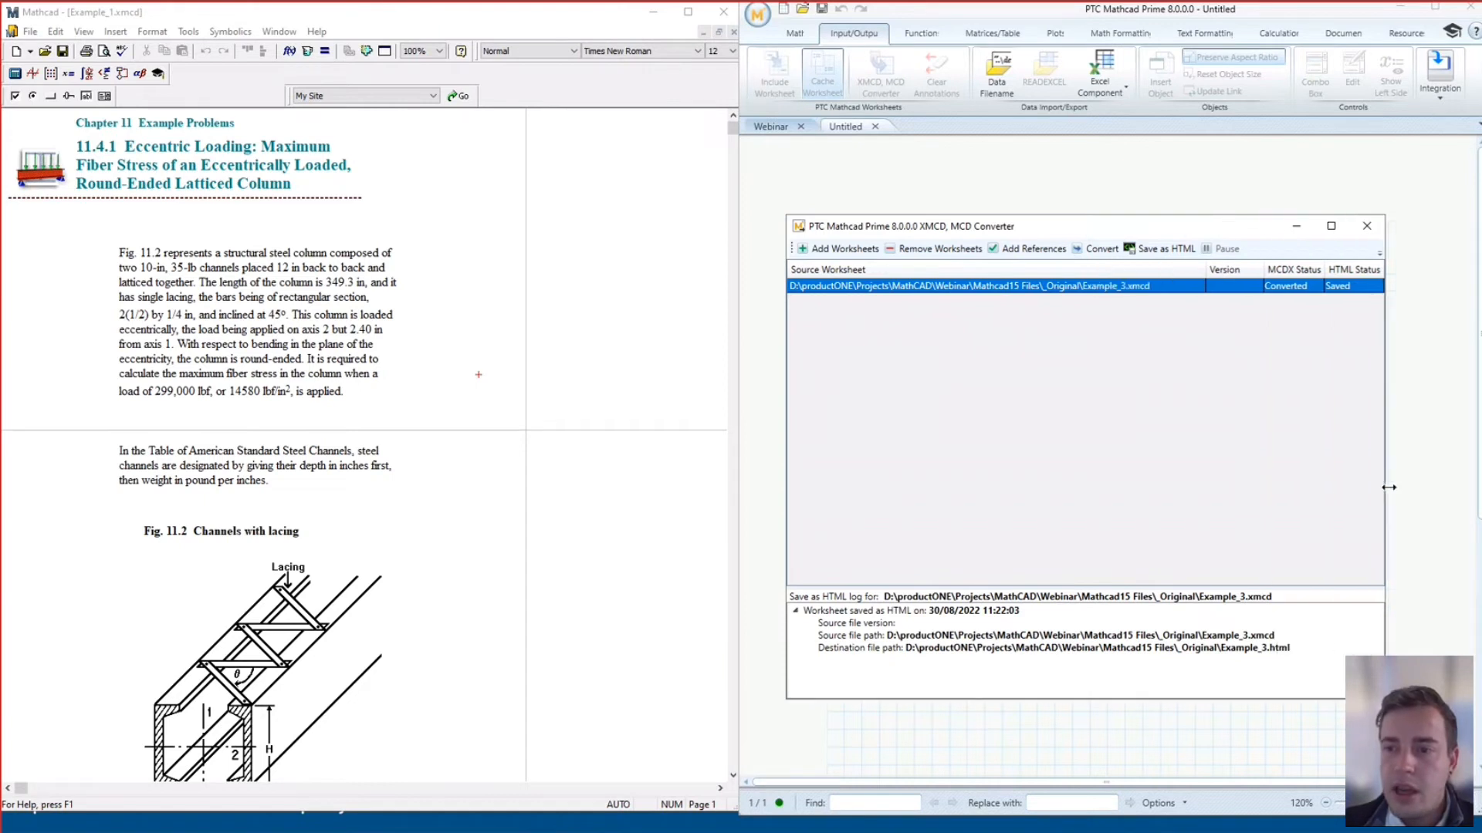
{"action": "left_click_drag", "start_coordinate": [1222, 231], "coordinate": [1082, 183]}
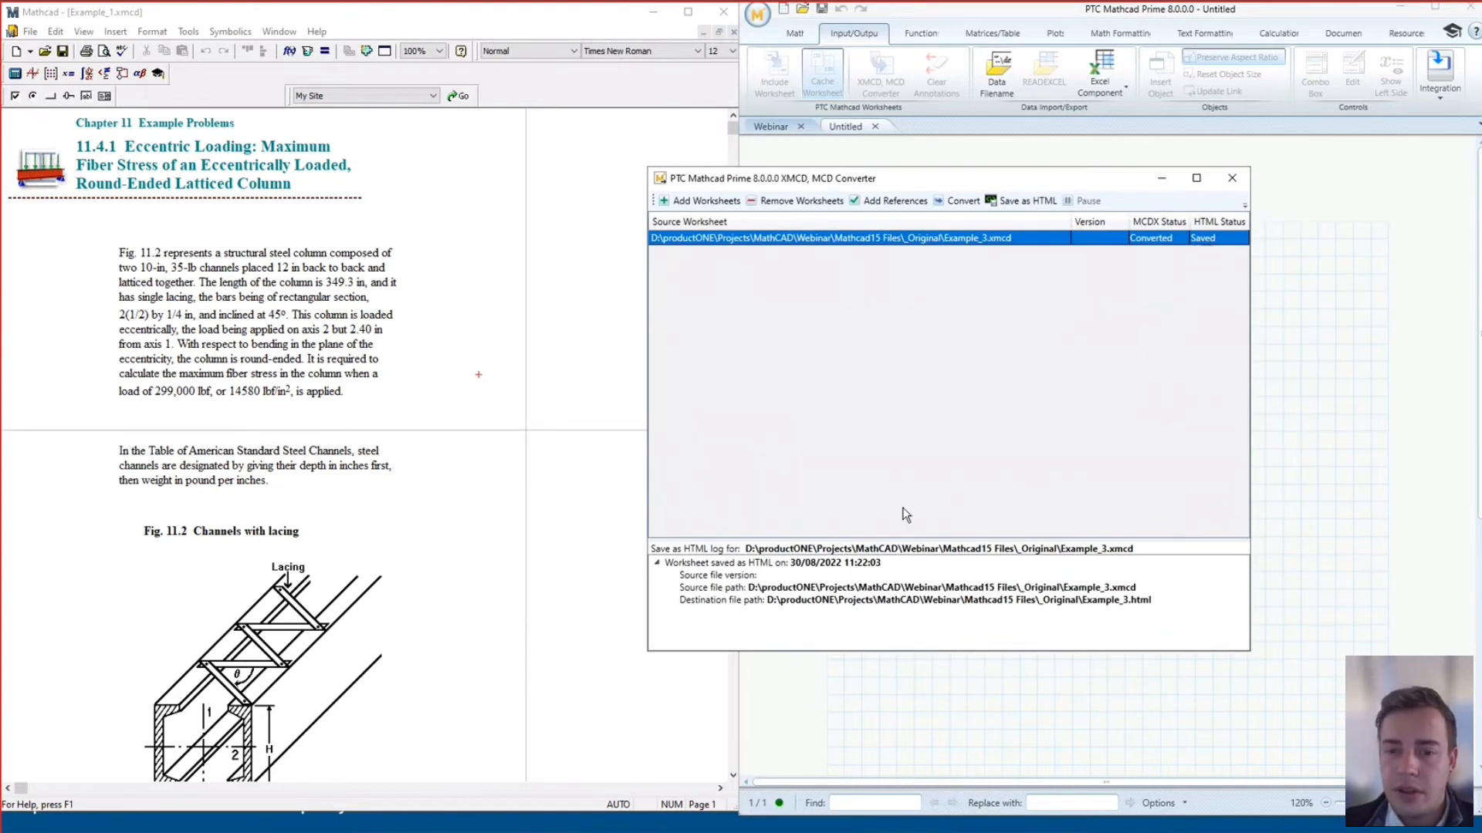
{"action": "left_click_drag", "start_coordinate": [913, 540], "coordinate": [904, 411]}
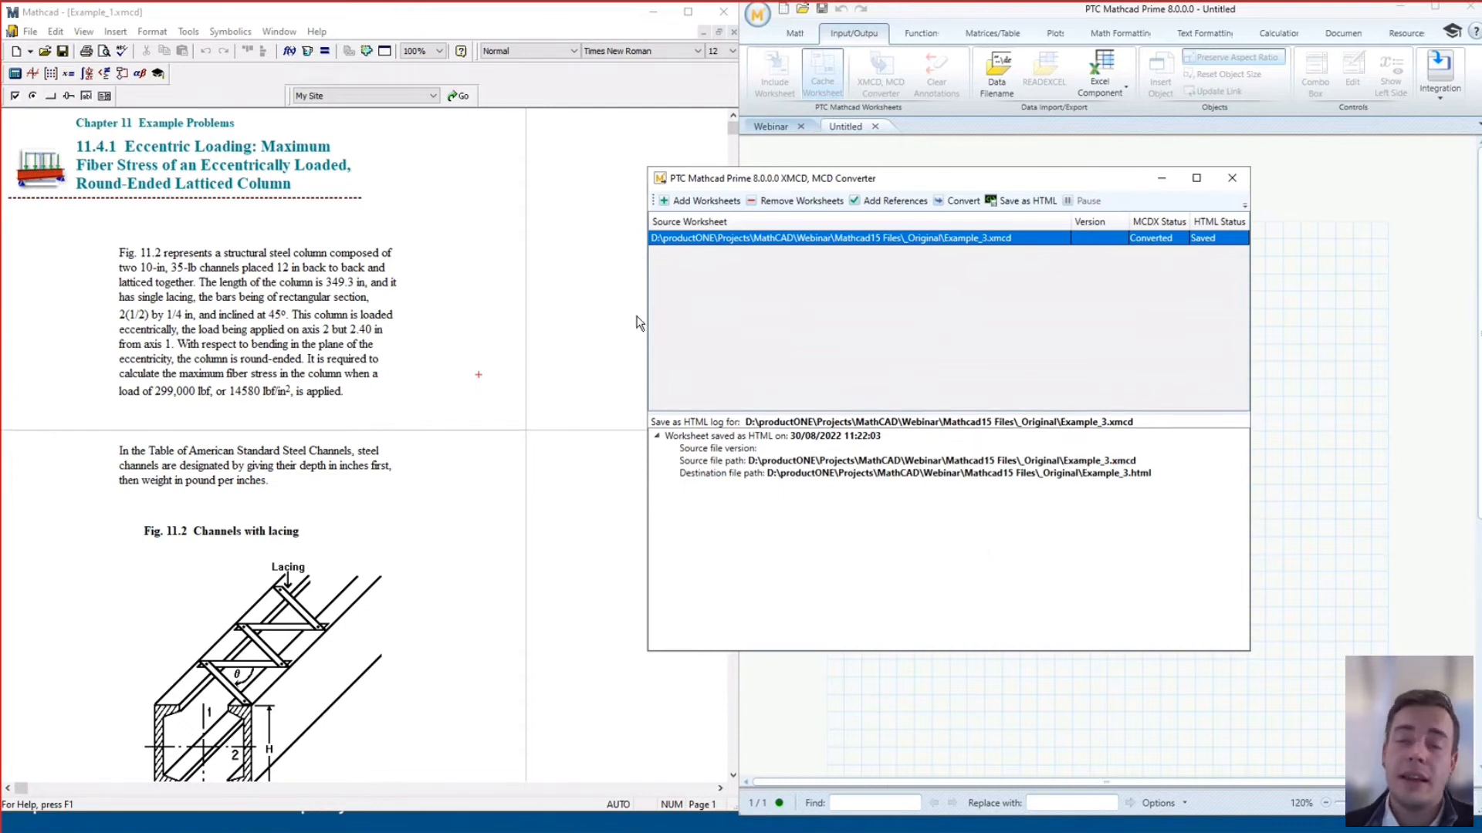
{"action": "left_click_drag", "start_coordinate": [889, 184], "coordinate": [996, 181]}
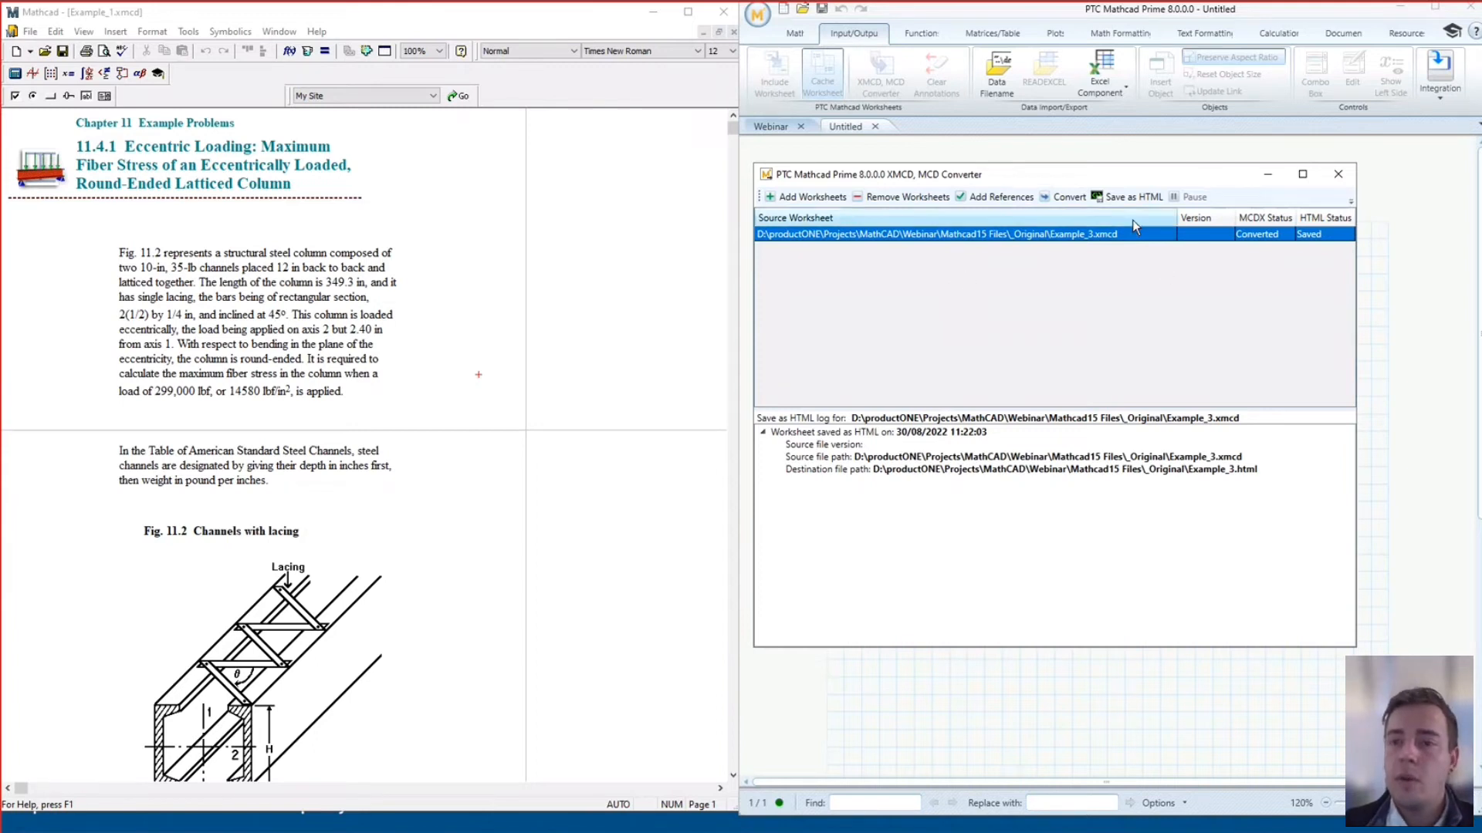
Save Example_3 as HTML again, confirming the overwrite of Example_3.html
{"action": "left_click", "coordinate": [1132, 200]}
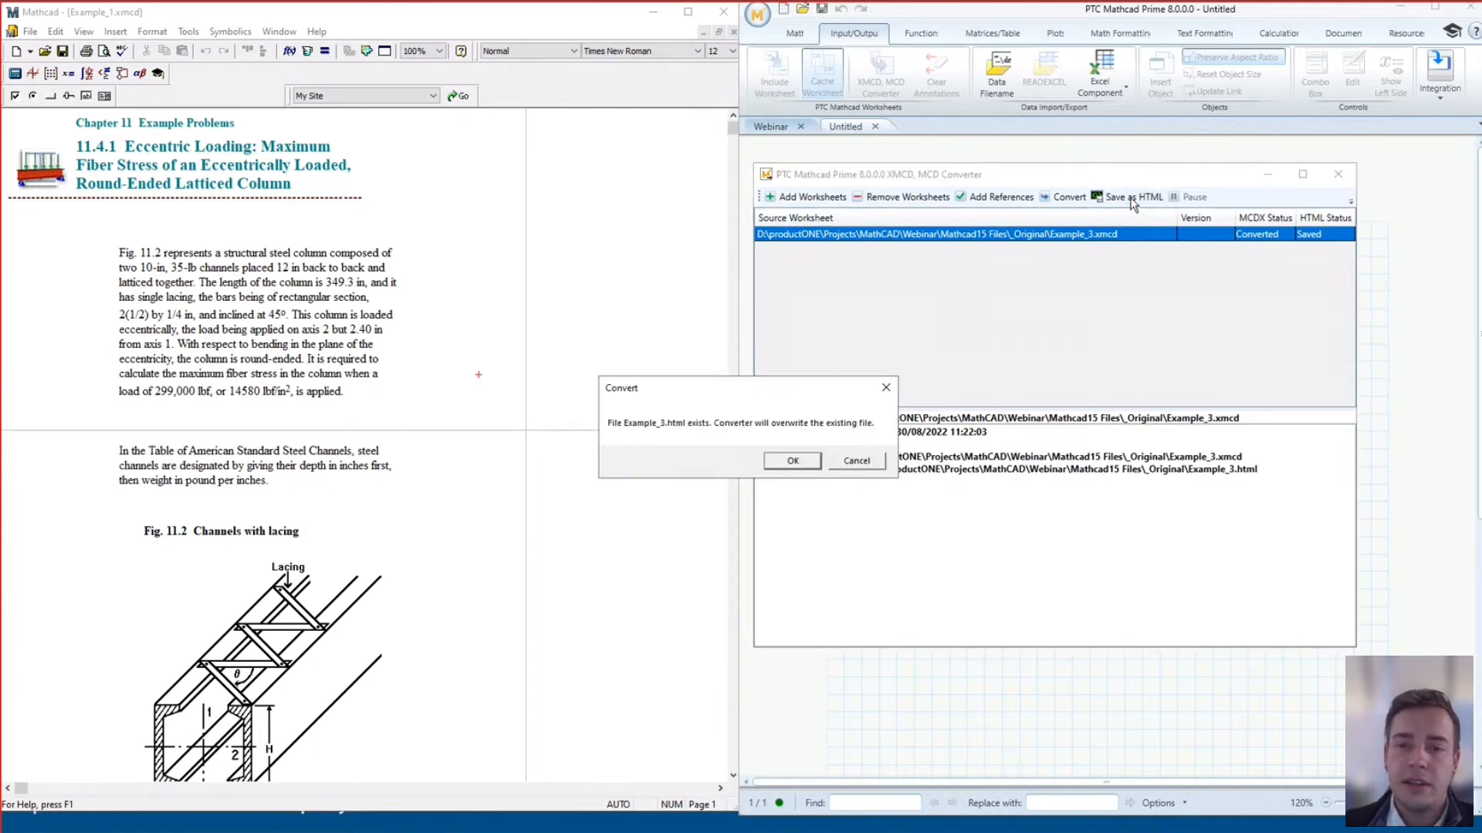
{"action": "left_click", "coordinate": [793, 461]}
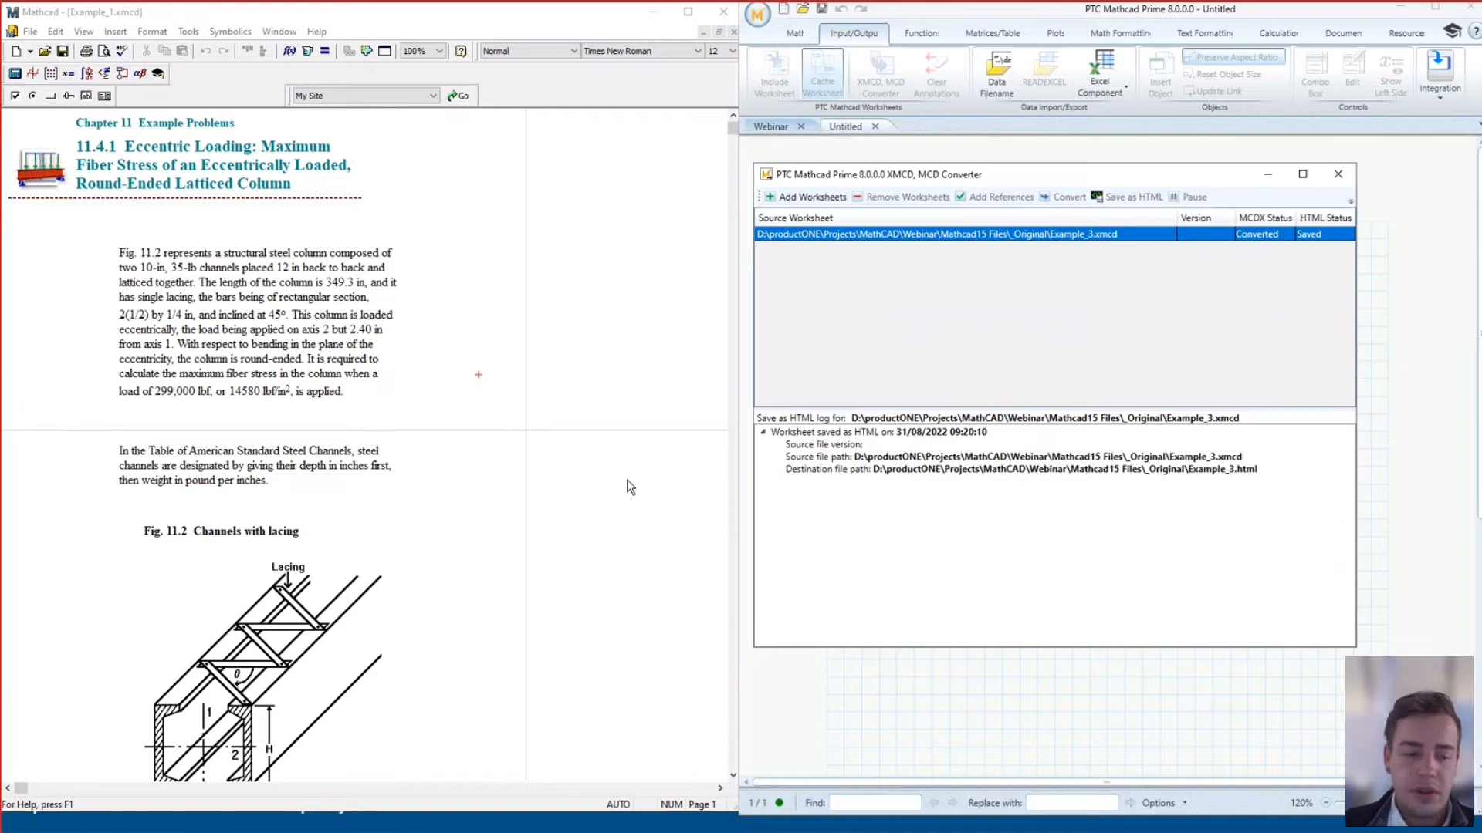
Bring Chrome with Example_3.html forward, close four other tabs and snap it beside the converter
{"action": "key", "text": "super"}
{"action": "left_click", "coordinate": [70, 823]}
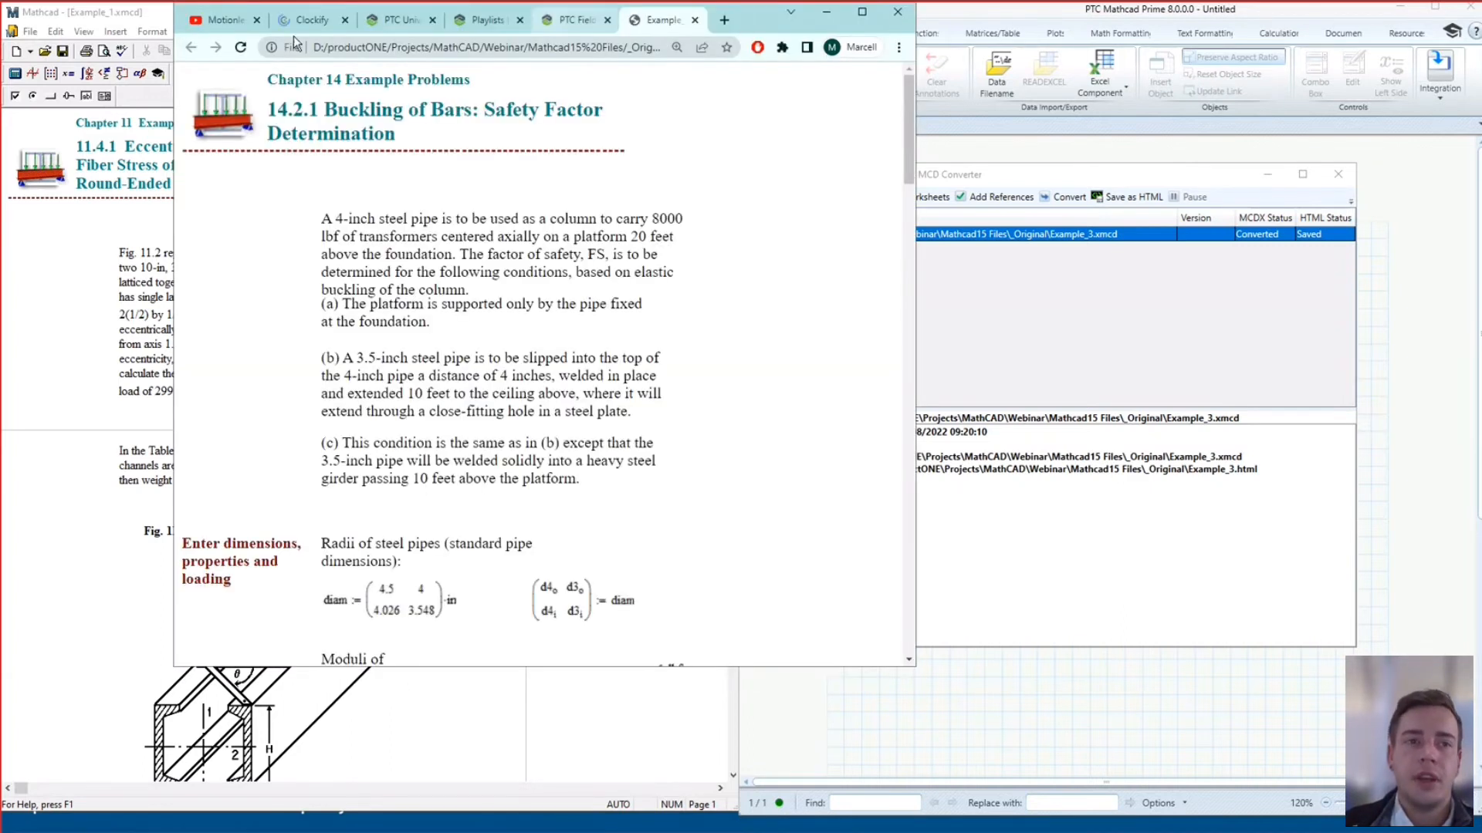
{"action": "left_click", "coordinate": [257, 19]}
{"action": "left_click", "coordinate": [257, 19]}
{"action": "left_click", "coordinate": [257, 19]}
{"action": "left_click", "coordinate": [257, 19]}
{"action": "left_click", "coordinate": [257, 19]}
{"action": "left_click_drag", "start_coordinate": [509, 37], "coordinate": [2, 171]}
{"action": "left_click", "coordinate": [1235, 185]}
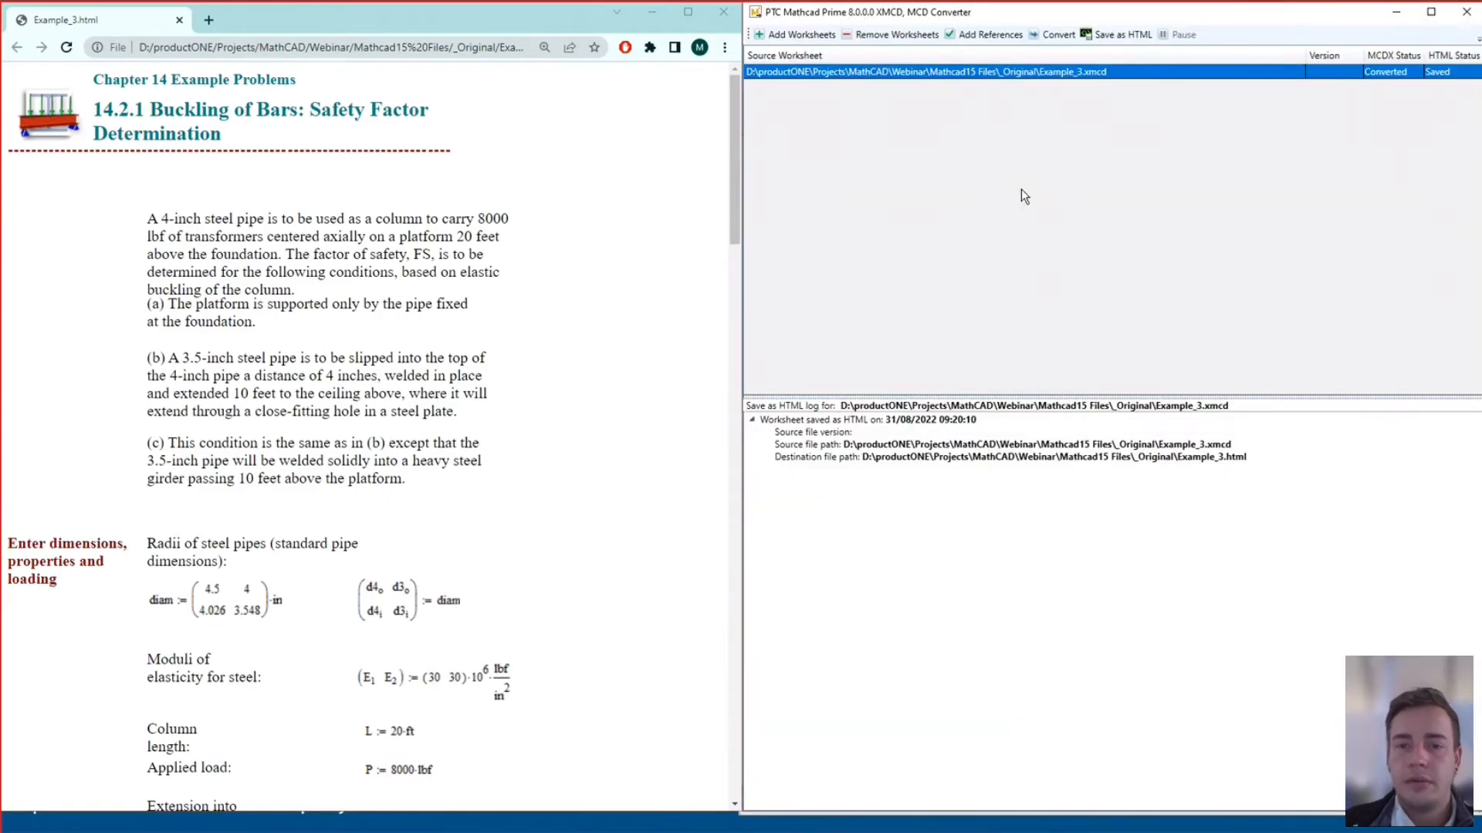
Scroll the HTML page down to the max(P2) result, then minimise the converter
{"action": "scroll", "coordinate": [367, 357], "scroll_direction": "down", "scroll_amount": 7}
{"action": "left_click_drag", "start_coordinate": [730, 290], "coordinate": [736, 211]}
{"action": "scroll", "coordinate": [736, 210], "scroll_direction": "down", "scroll_amount": 3}
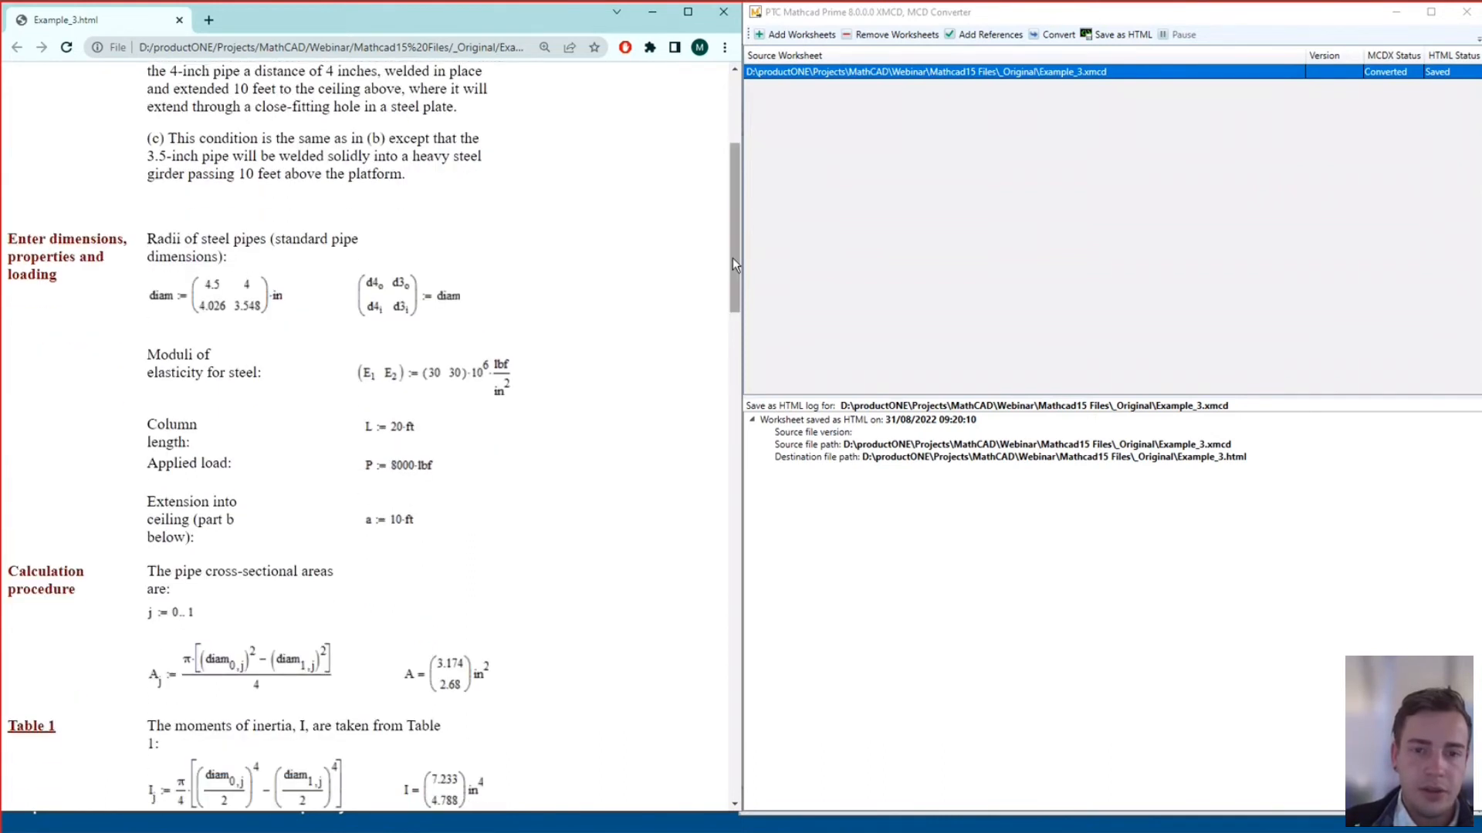
{"action": "left_click_drag", "start_coordinate": [733, 291], "coordinate": [706, 770]}
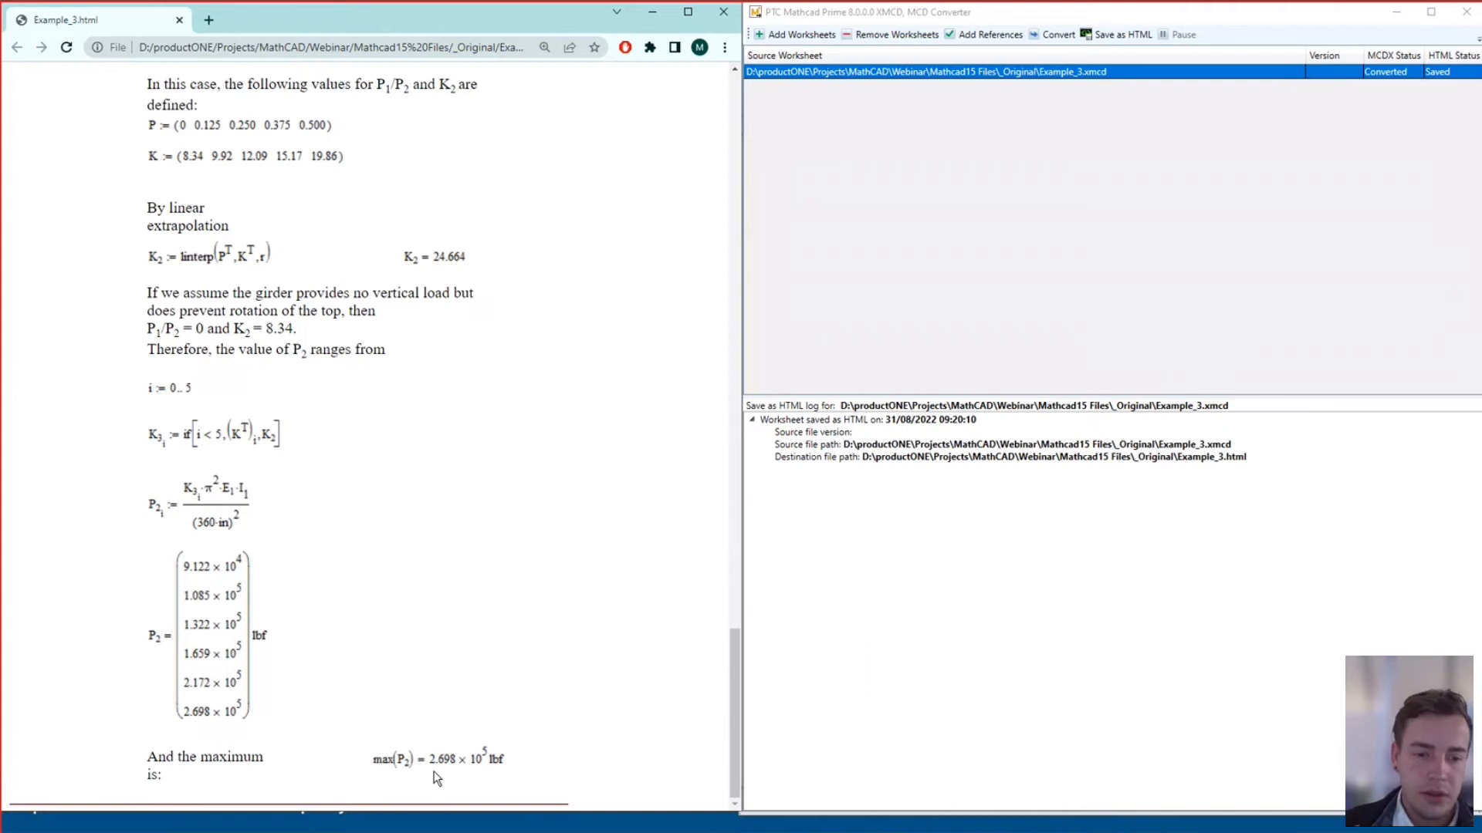
{"action": "scroll", "coordinate": [436, 778], "scroll_direction": "up", "scroll_amount": 3, "text": "ctrl"}
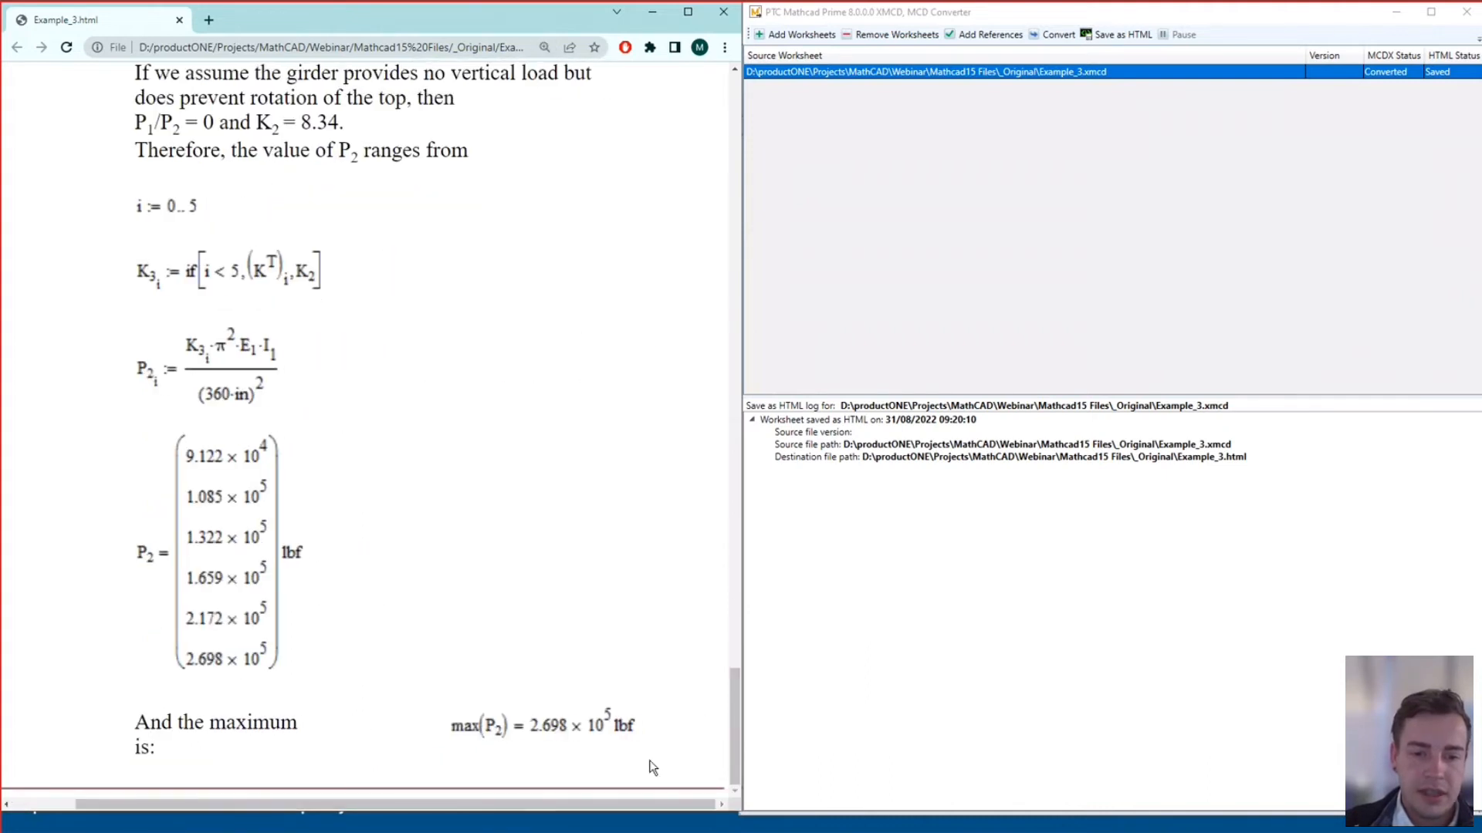
{"action": "left_click", "coordinate": [1397, 15]}
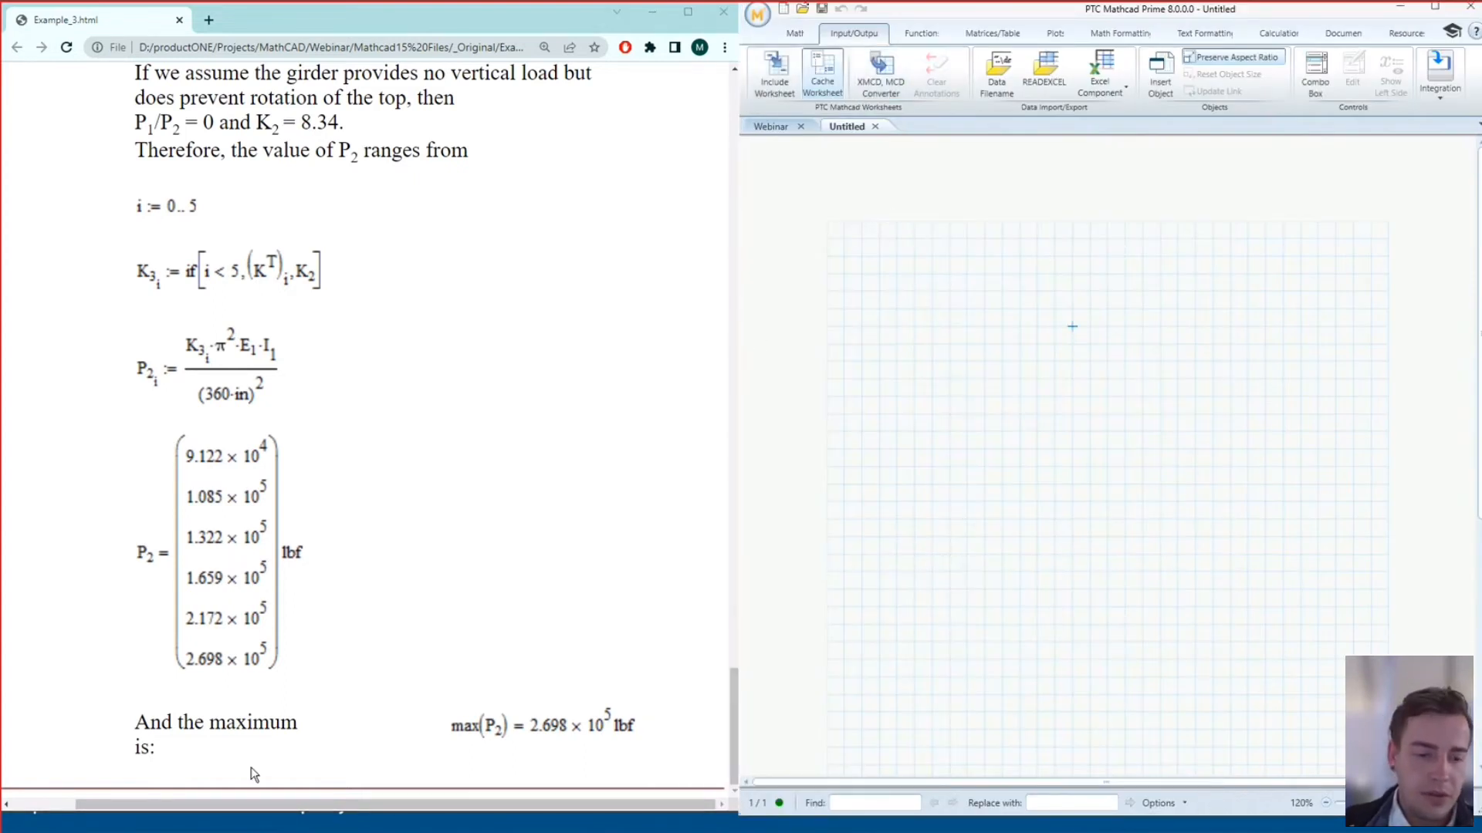
Bring Mathcad 15 forward, switch to Example_3.xmcd and scroll down to its final equations
{"action": "key", "text": "super"}
{"action": "left_click", "coordinate": [306, 823]}
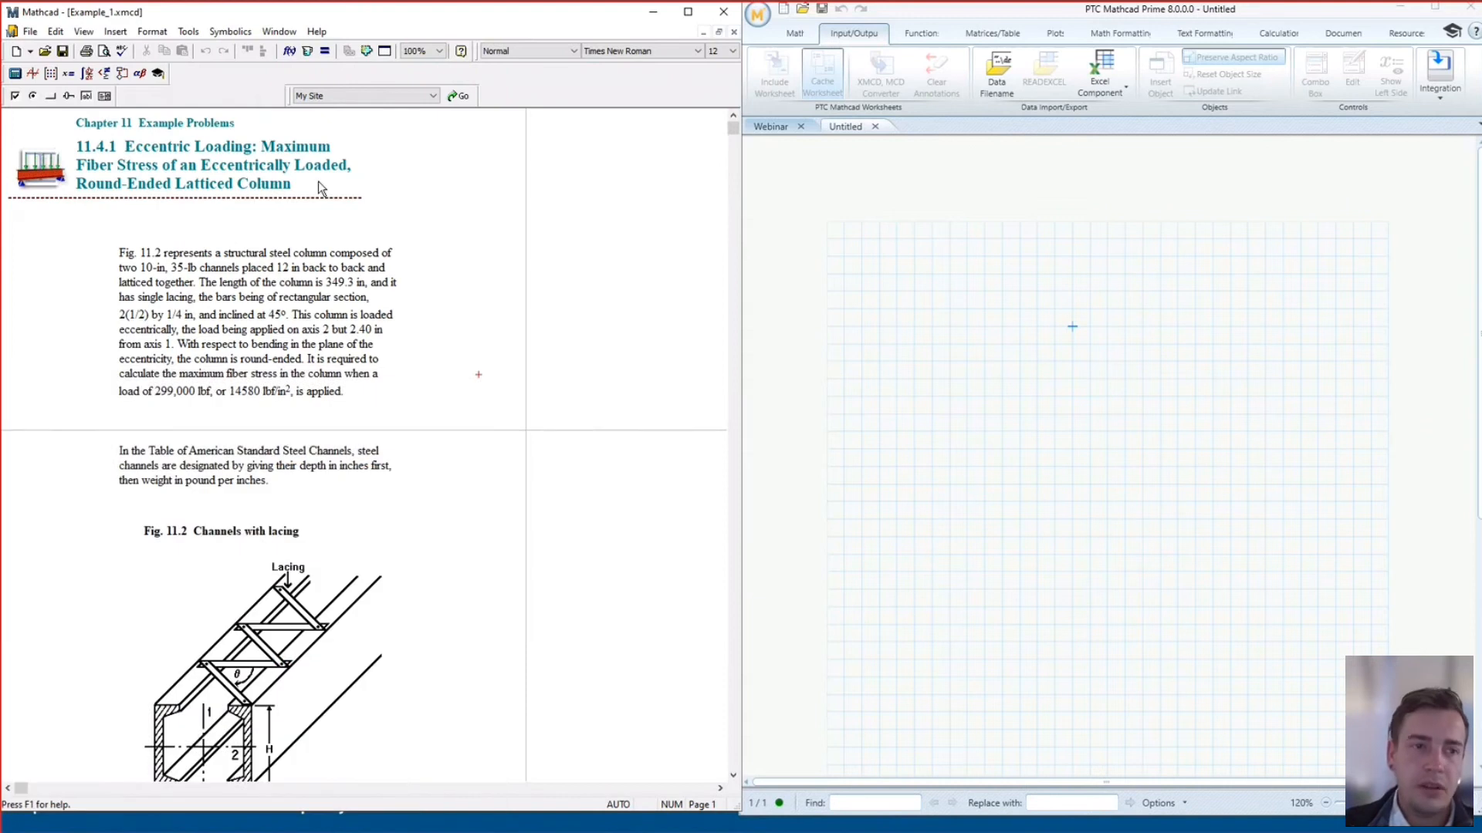
{"action": "left_click", "coordinate": [278, 30]}
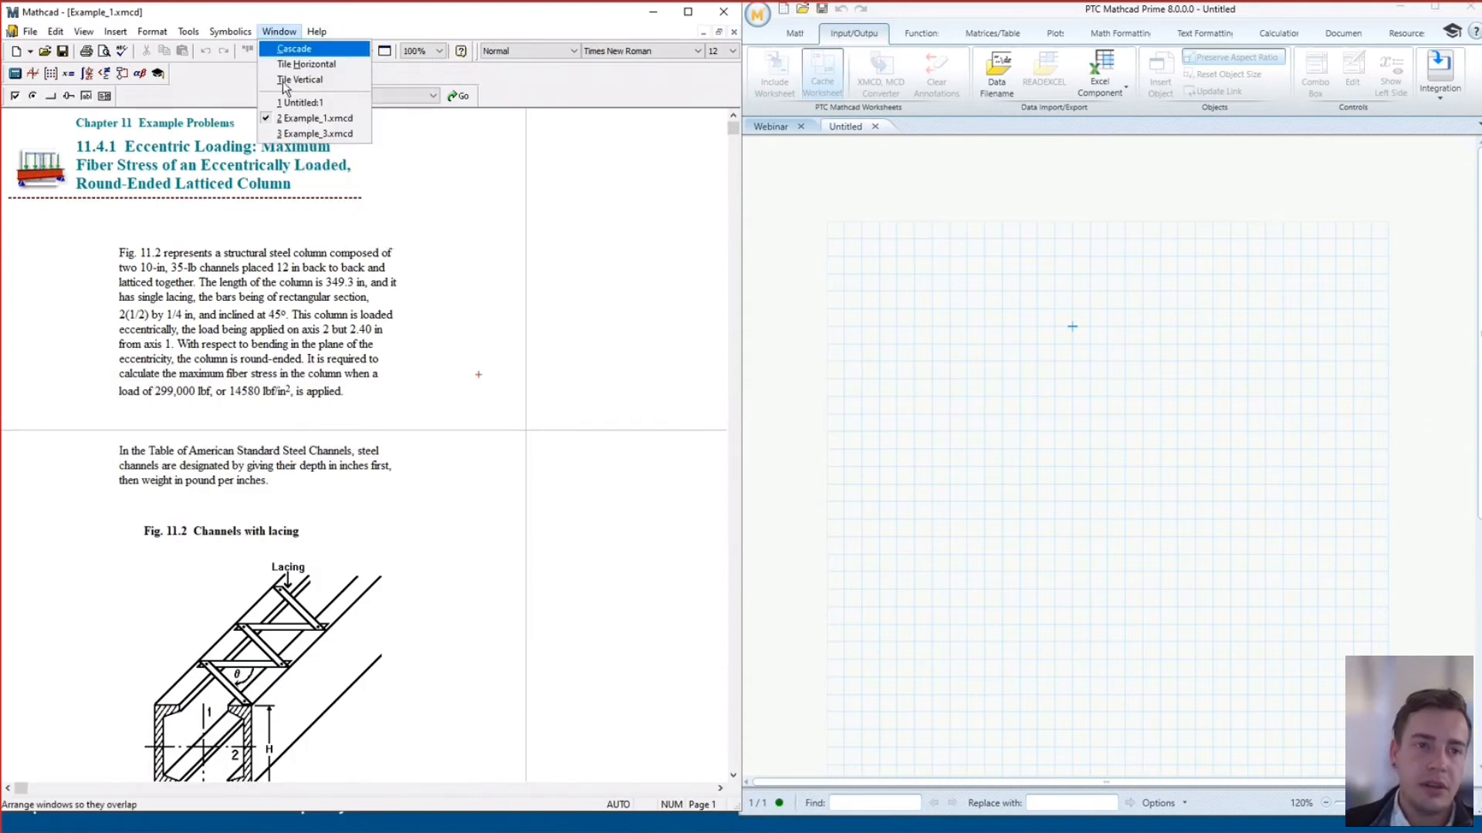
{"action": "left_click", "coordinate": [315, 133]}
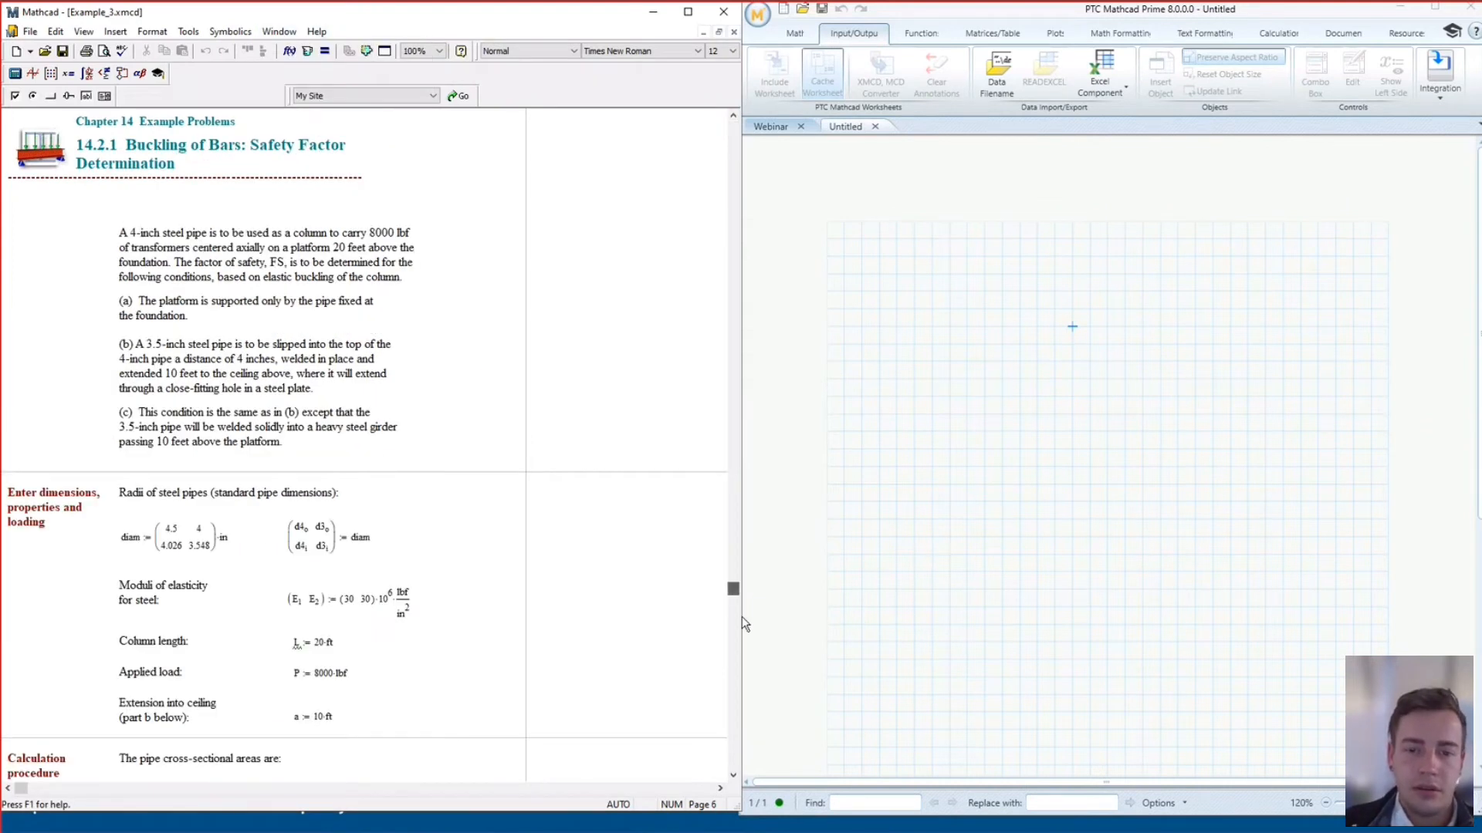
{"action": "left_click_drag", "start_coordinate": [744, 756], "coordinate": [744, 757]}
{"action": "scroll", "coordinate": [438, 487], "scroll_direction": "up", "scroll_amount": 20}
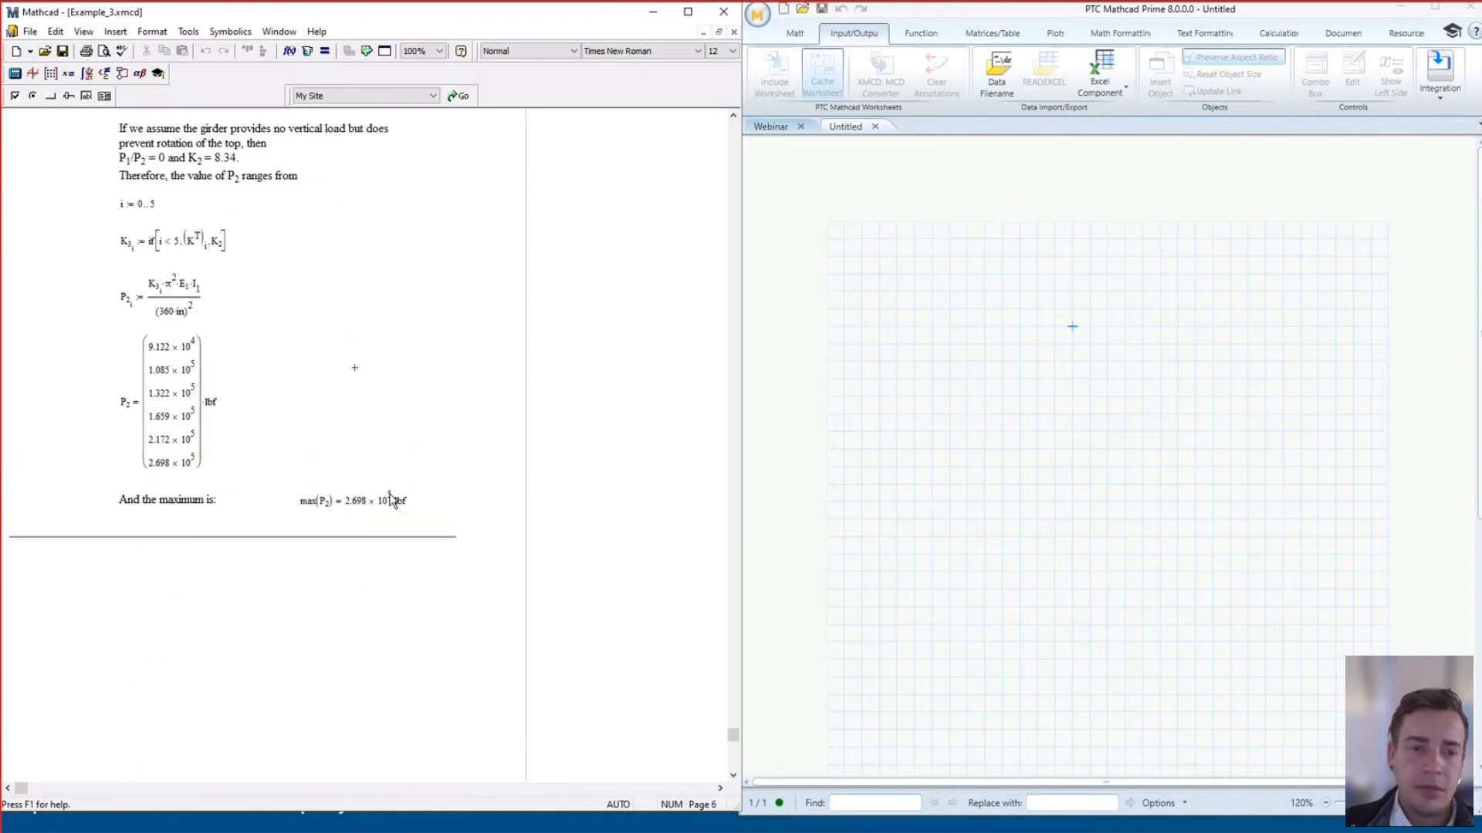
{"action": "scroll", "coordinate": [417, 471], "scroll_direction": "down", "scroll_amount": 1}
{"action": "left_click_drag", "start_coordinate": [725, 133], "coordinate": [732, 244]}
{"action": "left_click_drag", "start_coordinate": [742, 748], "coordinate": [742, 766]}
{"action": "left_click", "coordinate": [7, 788]}
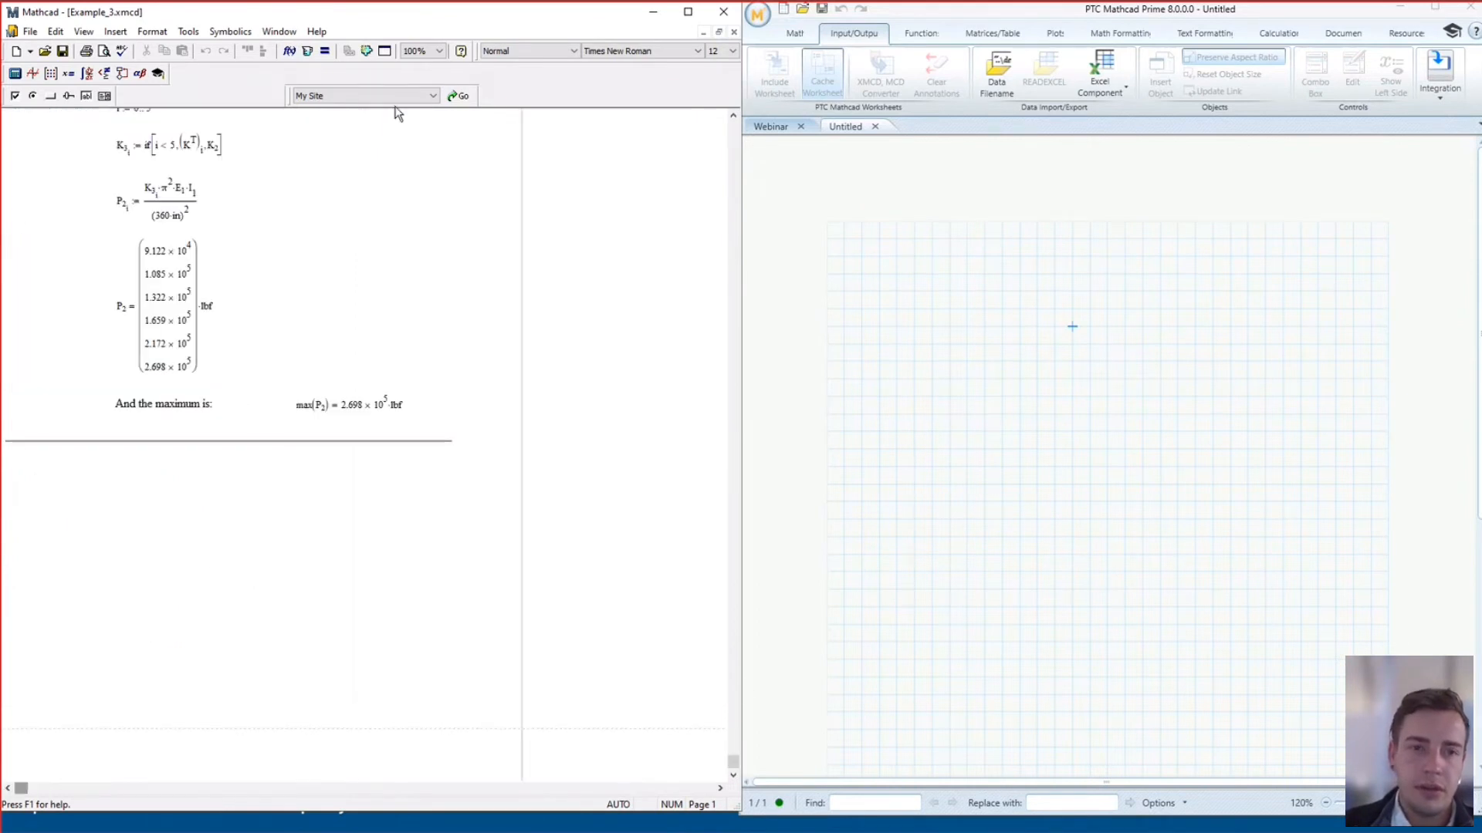
Zoom Example_3 to 150% to read the max(P2) result
{"action": "left_click", "coordinate": [439, 51]}
{"action": "left_click", "coordinate": [413, 74]}
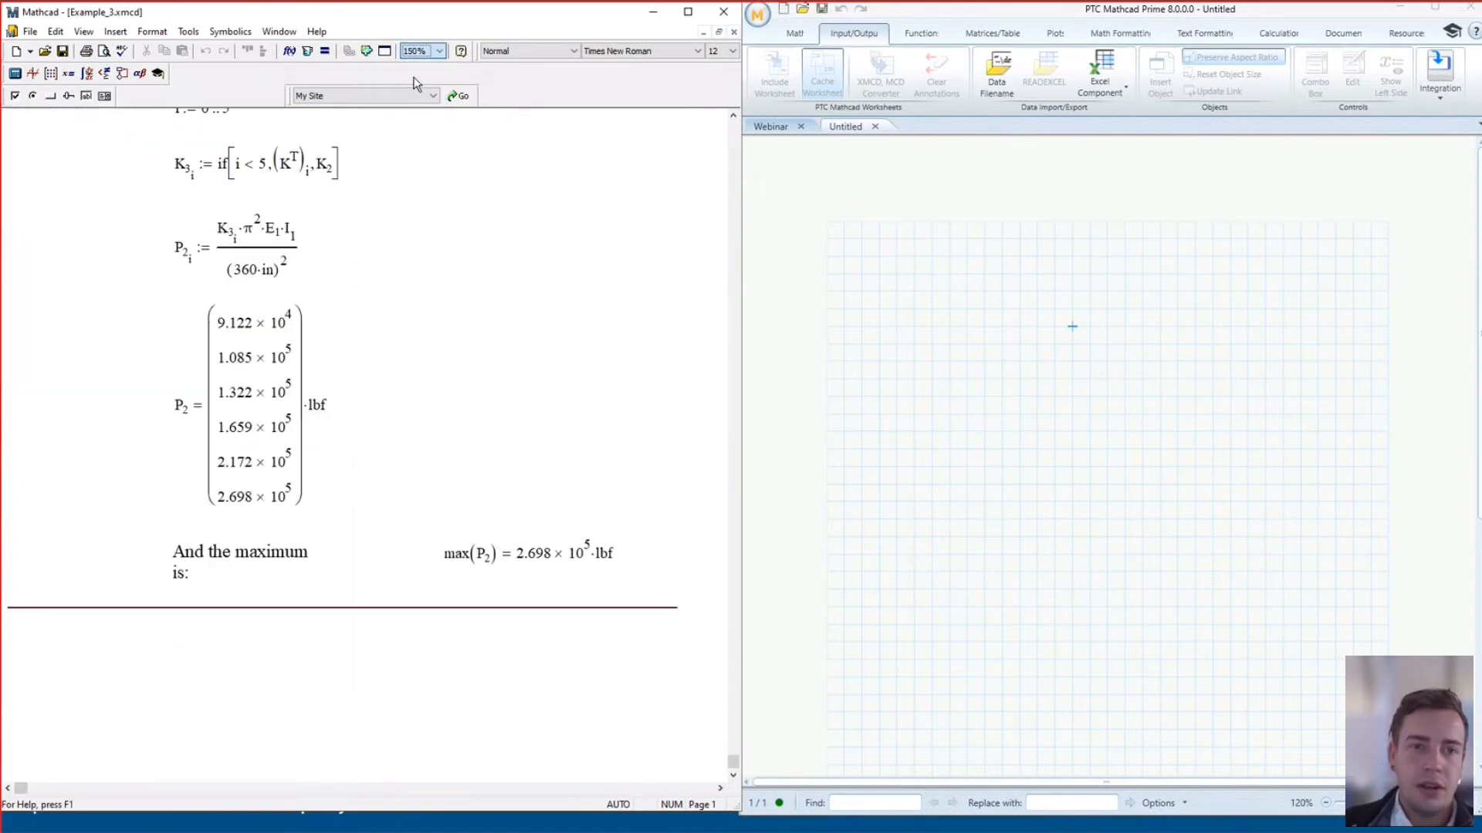
{"action": "left_click", "coordinate": [844, 292]}
Cancel the Open dialog and bring the worksheet converter back up
{"action": "left_click", "coordinate": [802, 9]}
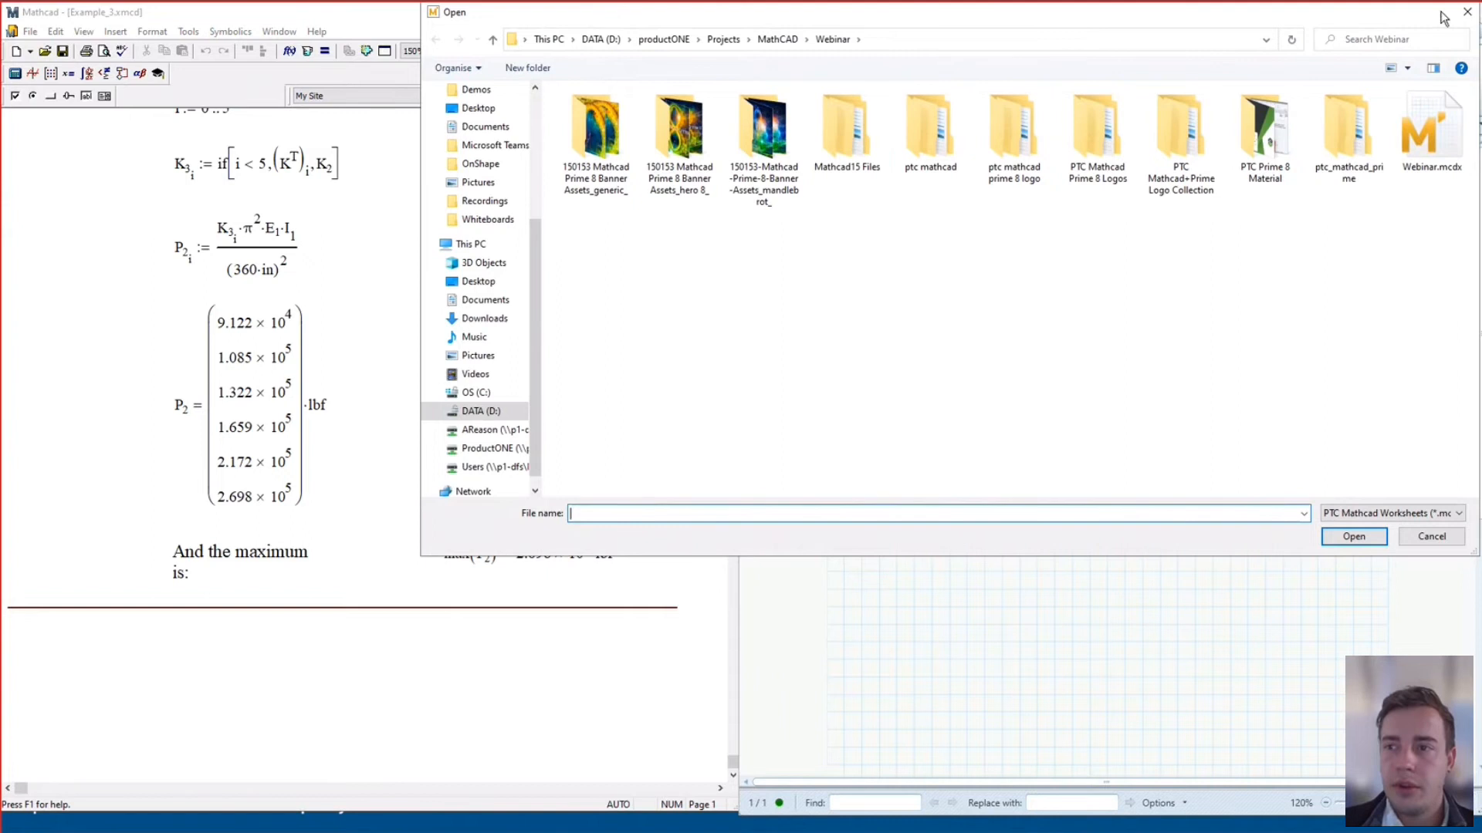
{"action": "left_click", "coordinate": [1466, 13]}
{"action": "key", "text": "super"}
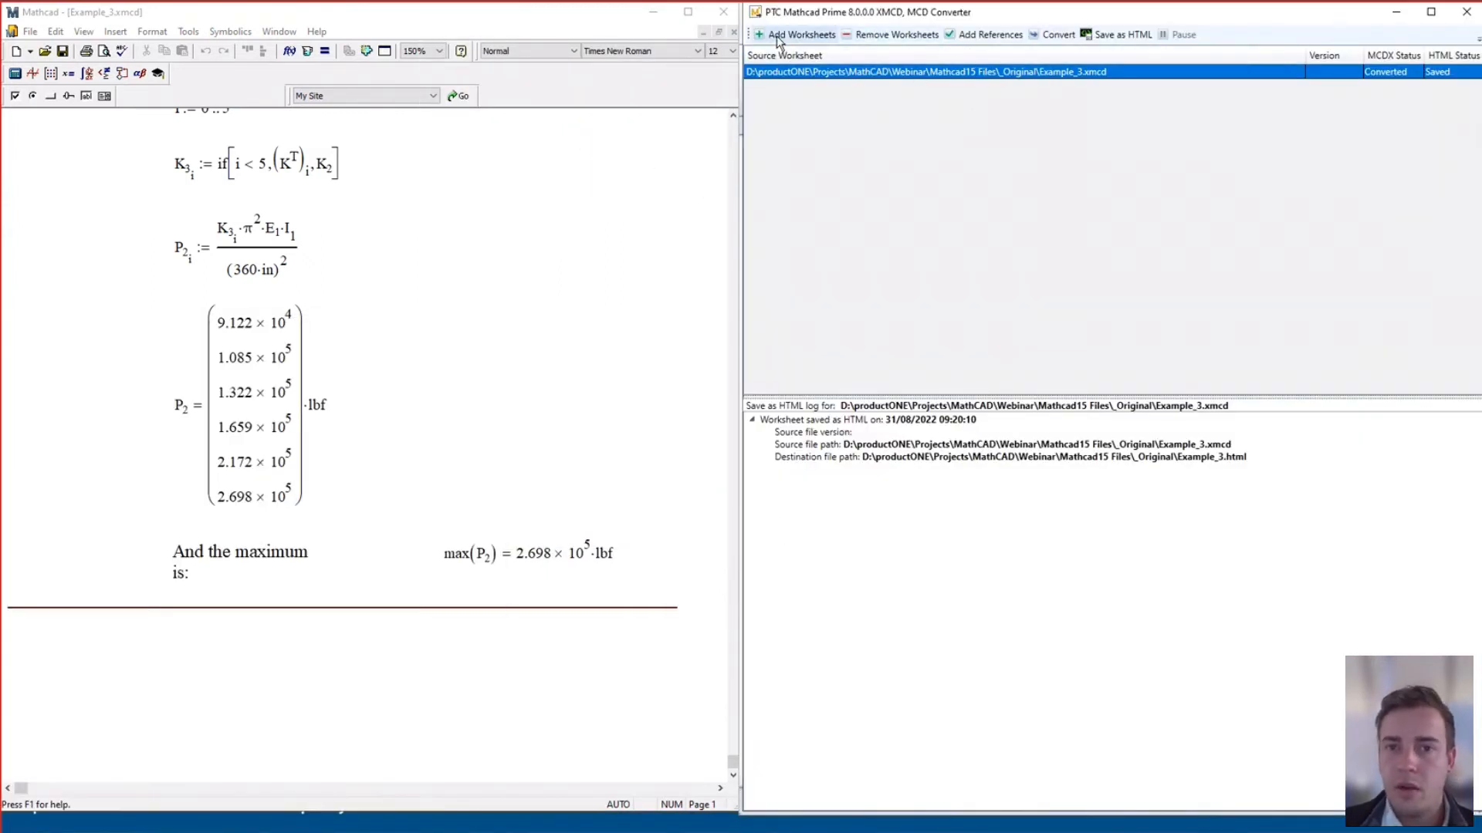
Reconvert Example_3.xmcd, overwrite the old Example_3.mcdx, and scroll through the conversion log
{"action": "left_click", "coordinate": [1054, 35]}
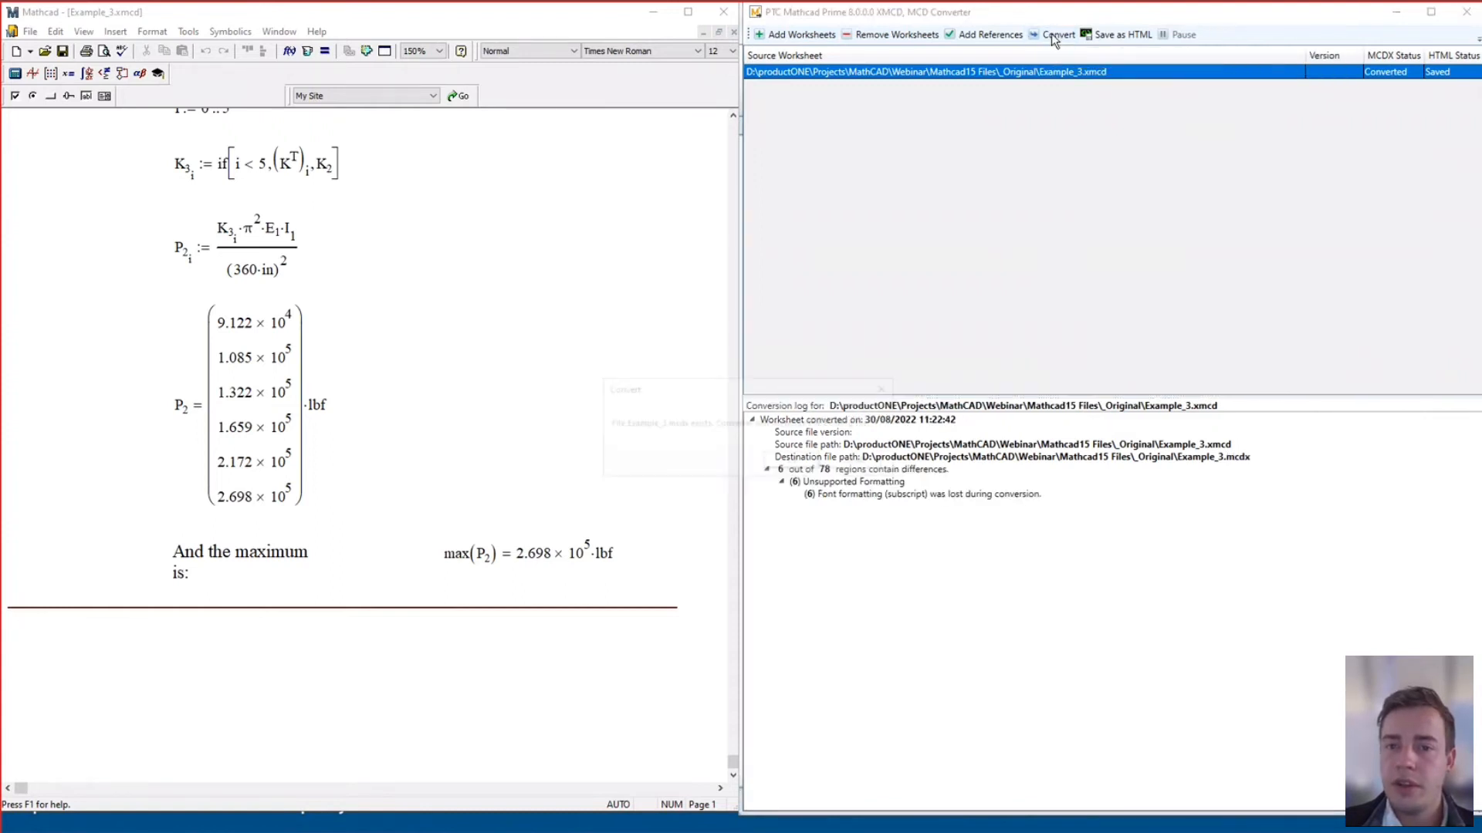
{"action": "left_click", "coordinate": [791, 461]}
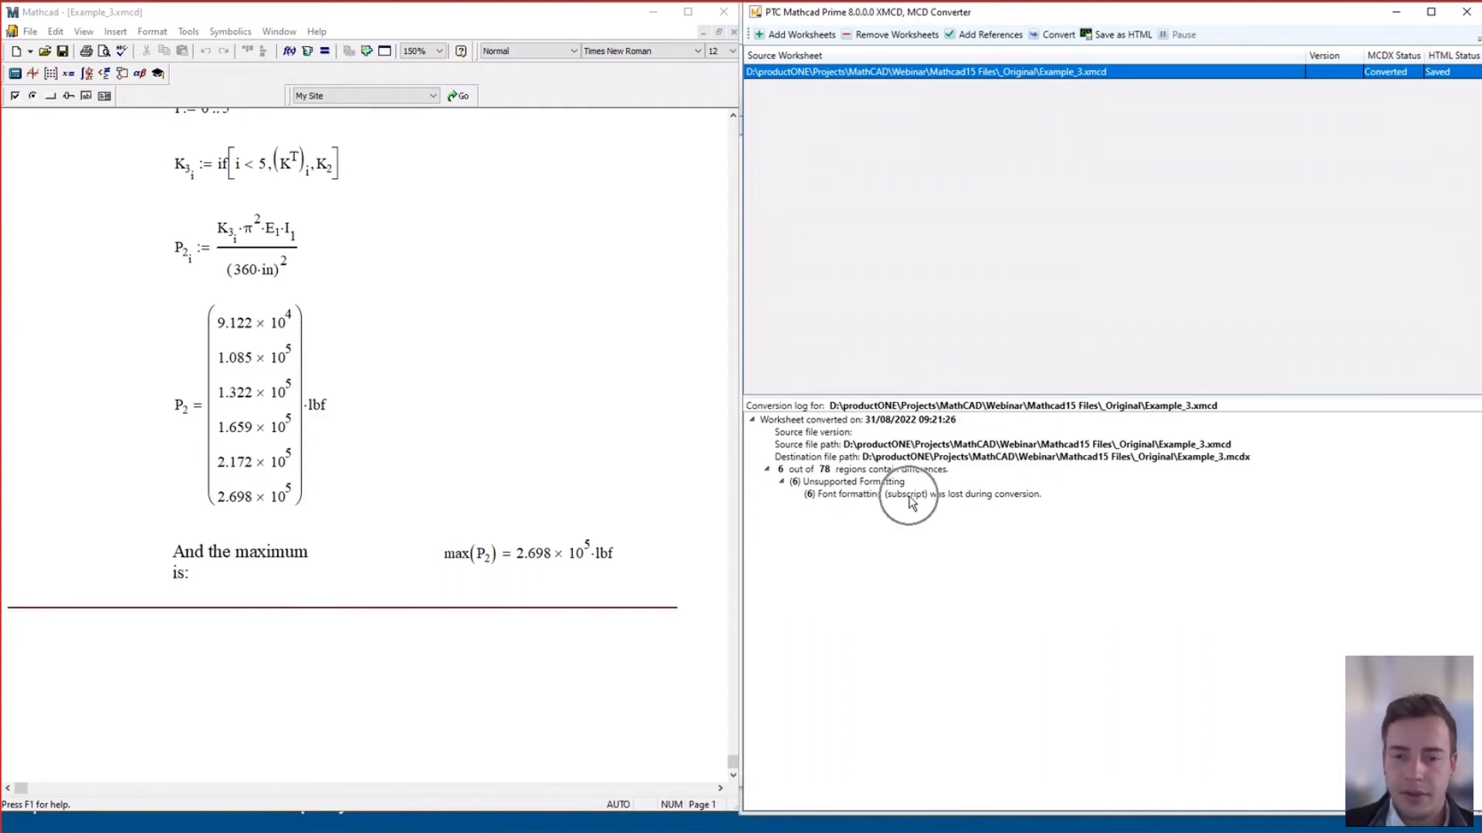
{"action": "left_click_drag", "start_coordinate": [733, 762], "coordinate": [733, 729]}
{"action": "scroll", "coordinate": [584, 670], "scroll_direction": "up", "scroll_amount": 5}
{"action": "scroll", "coordinate": [584, 670], "scroll_direction": "up", "scroll_amount": 2}
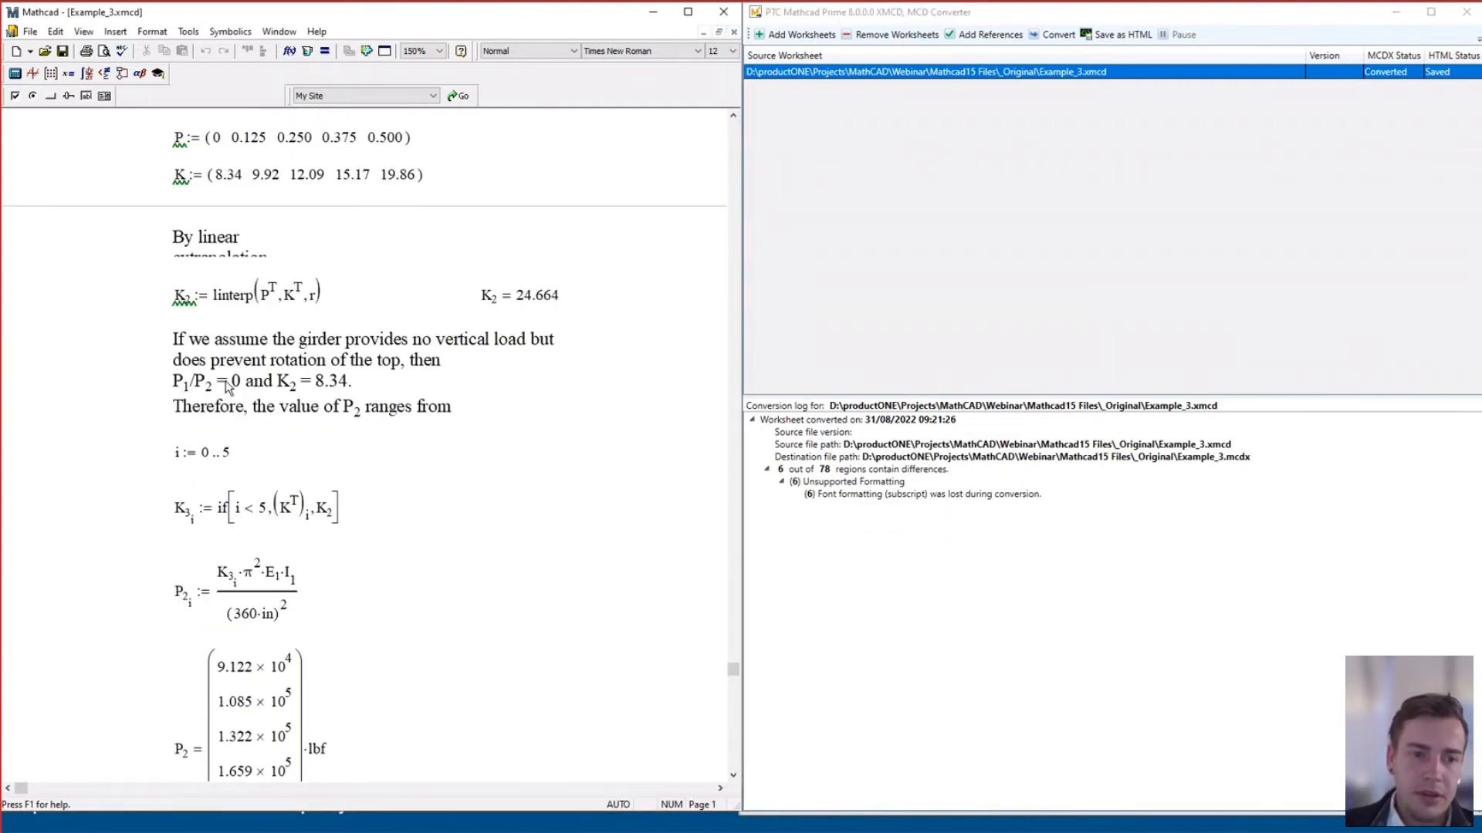
Minimise the converter and open Example_3.mcdx from Mathcad15 Files > _Original
{"action": "left_click", "coordinate": [1395, 12]}
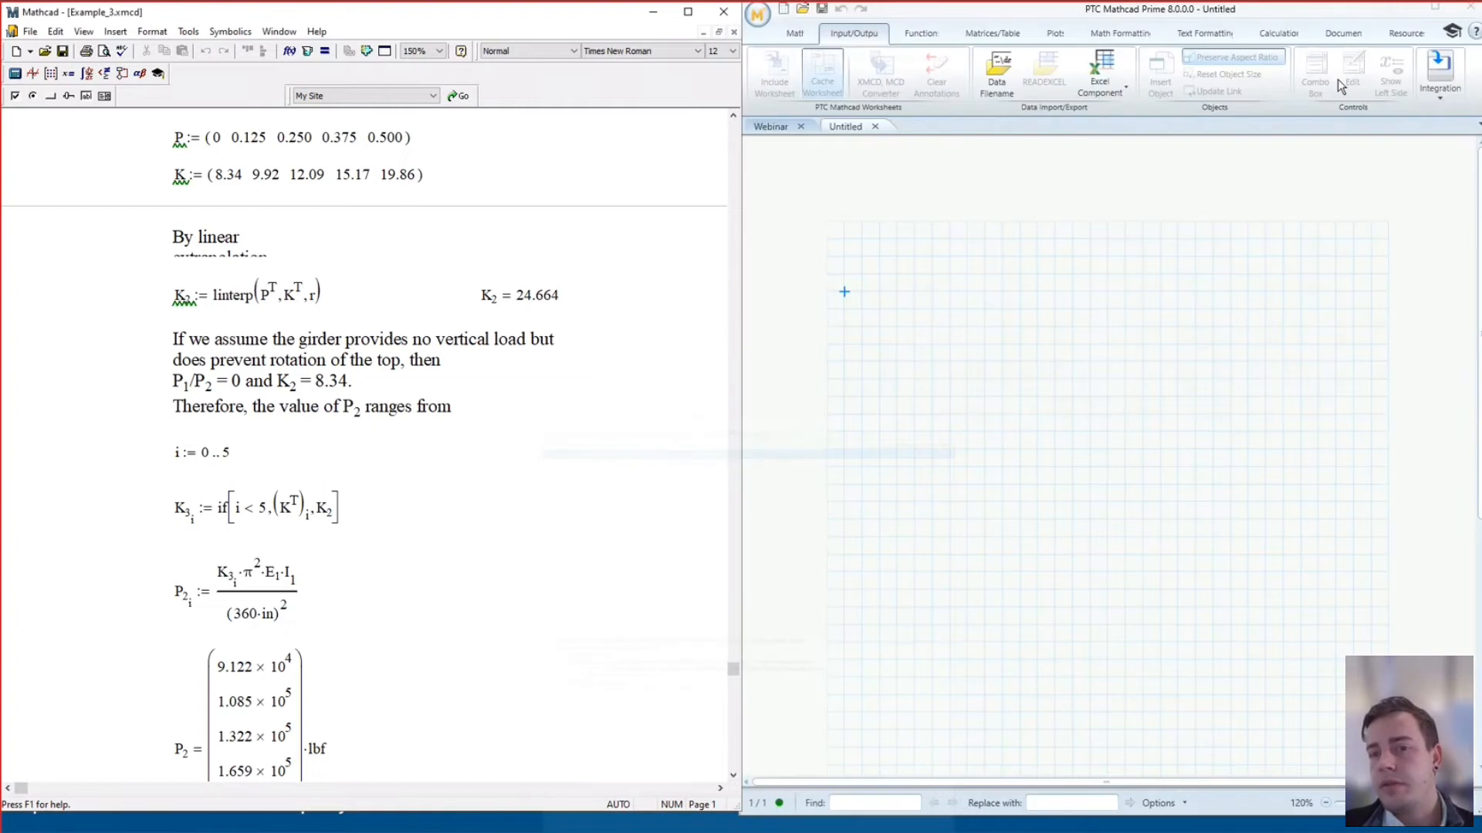
{"action": "left_click", "coordinate": [803, 9]}
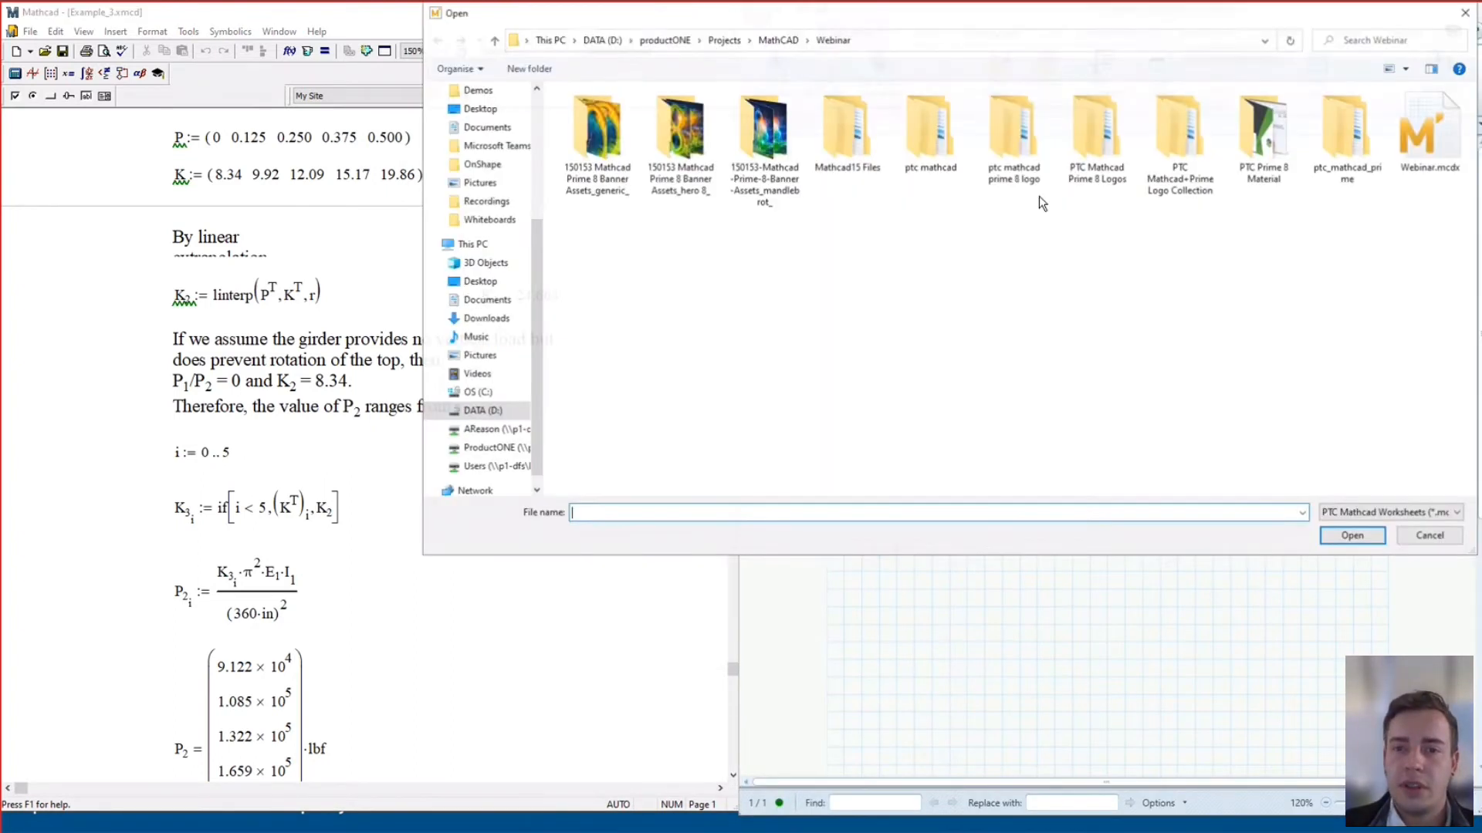
{"action": "left_click_drag", "start_coordinate": [923, 26], "coordinate": [855, 199]}
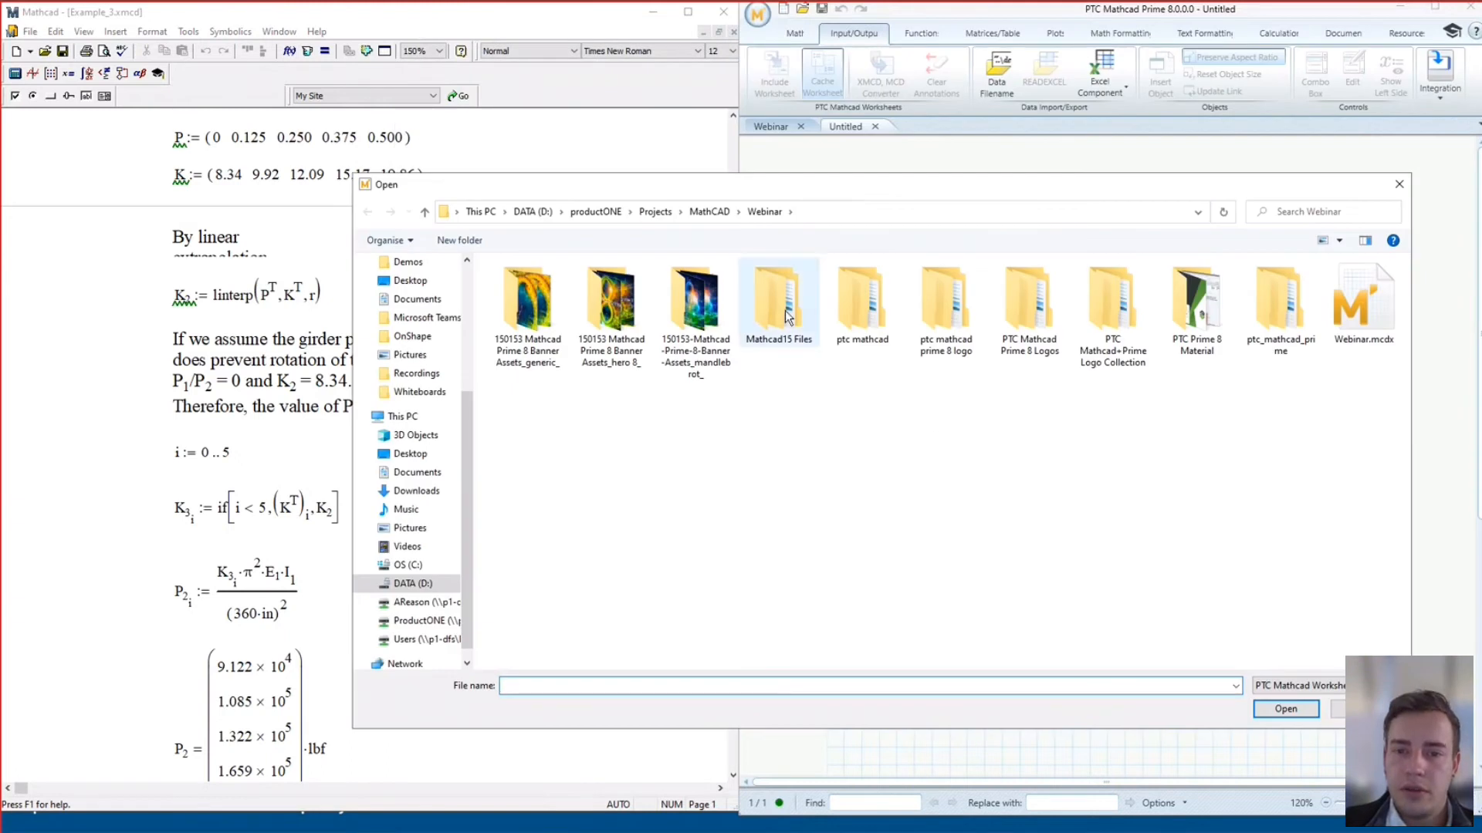
{"action": "double_click", "coordinate": [802, 340]}
{"action": "double_click", "coordinate": [537, 285]}
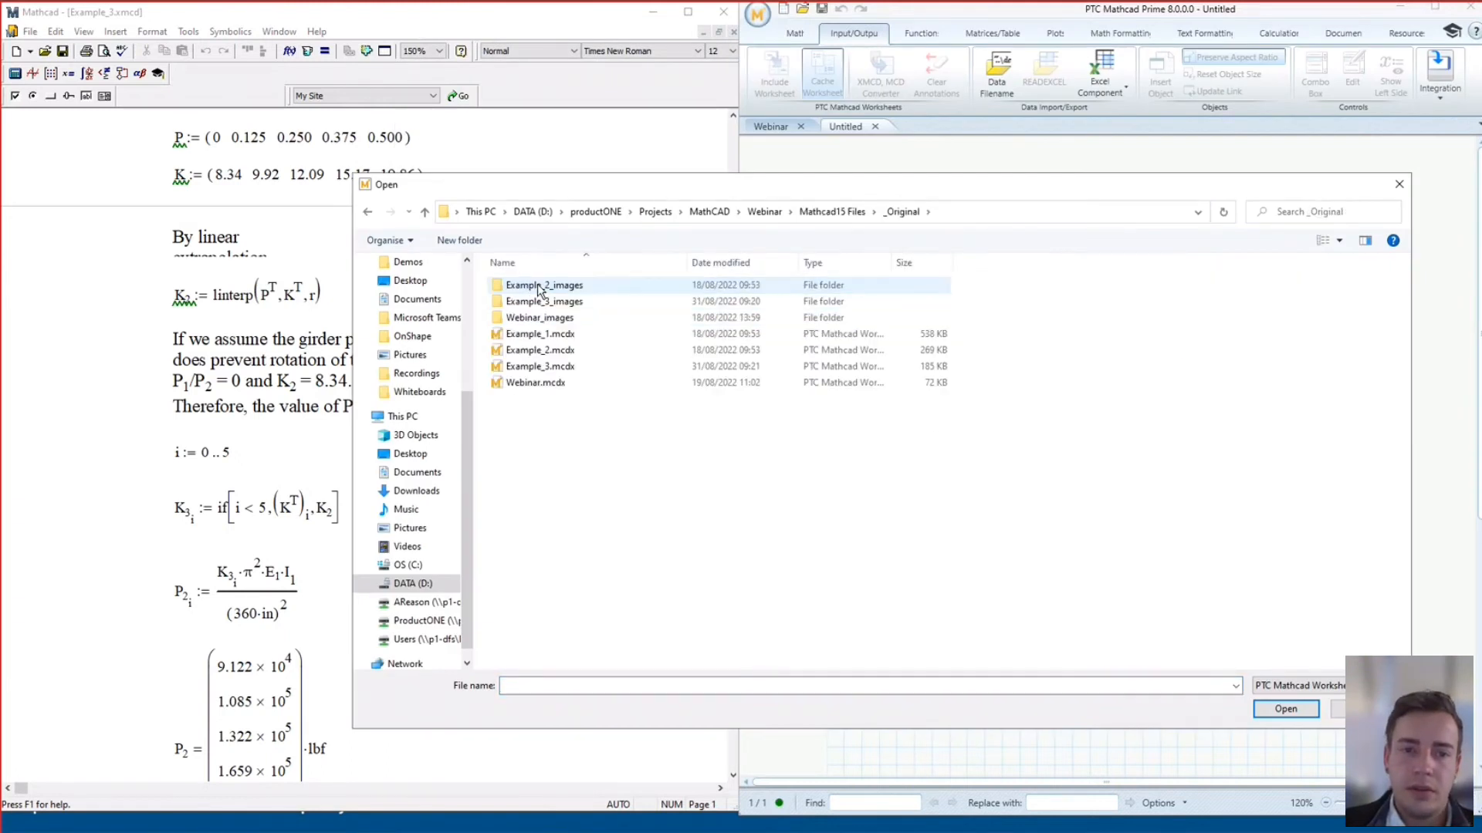
{"action": "left_click", "coordinate": [572, 366]}
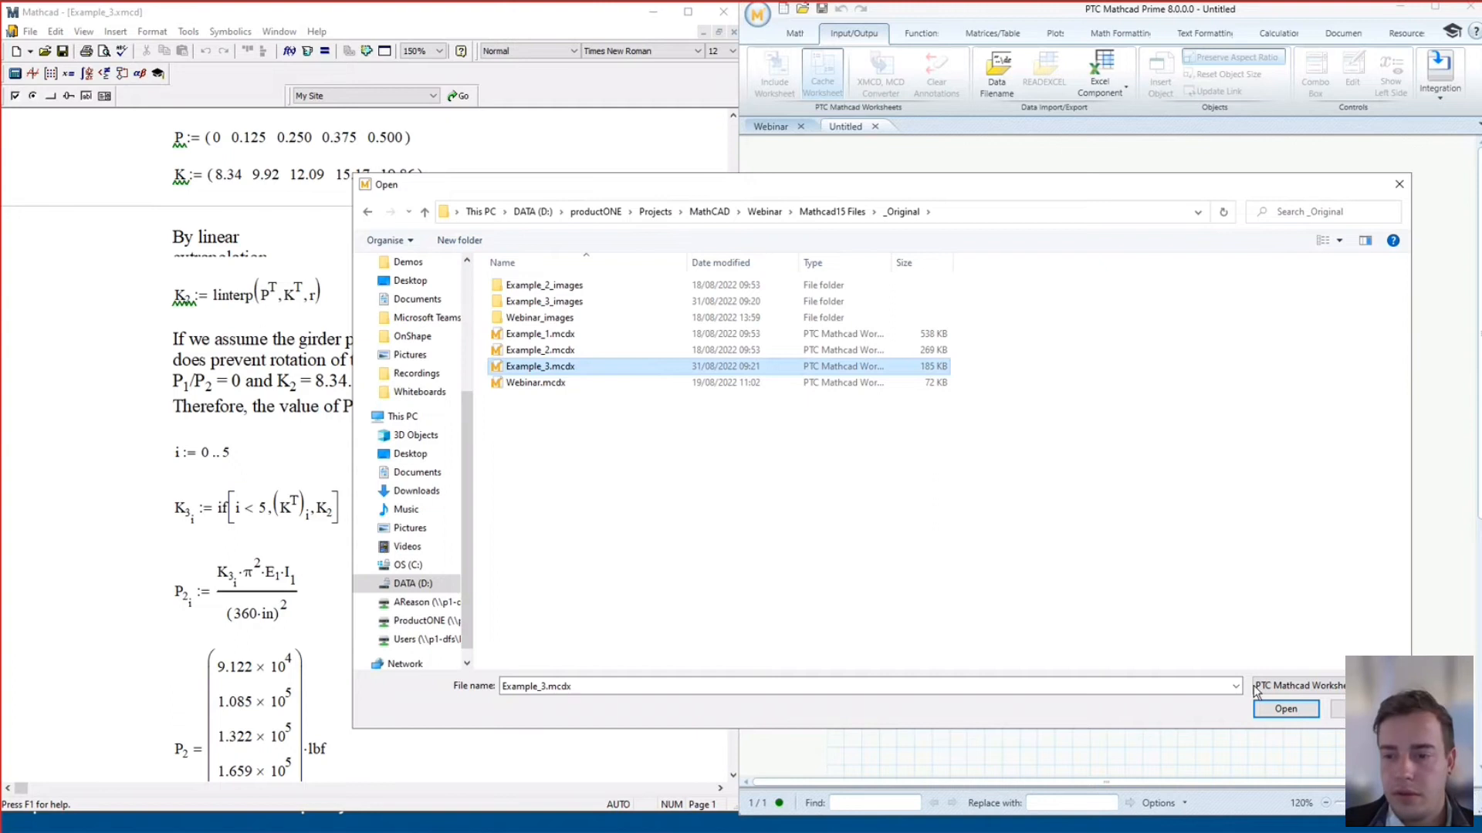
{"action": "left_click", "coordinate": [1285, 707]}
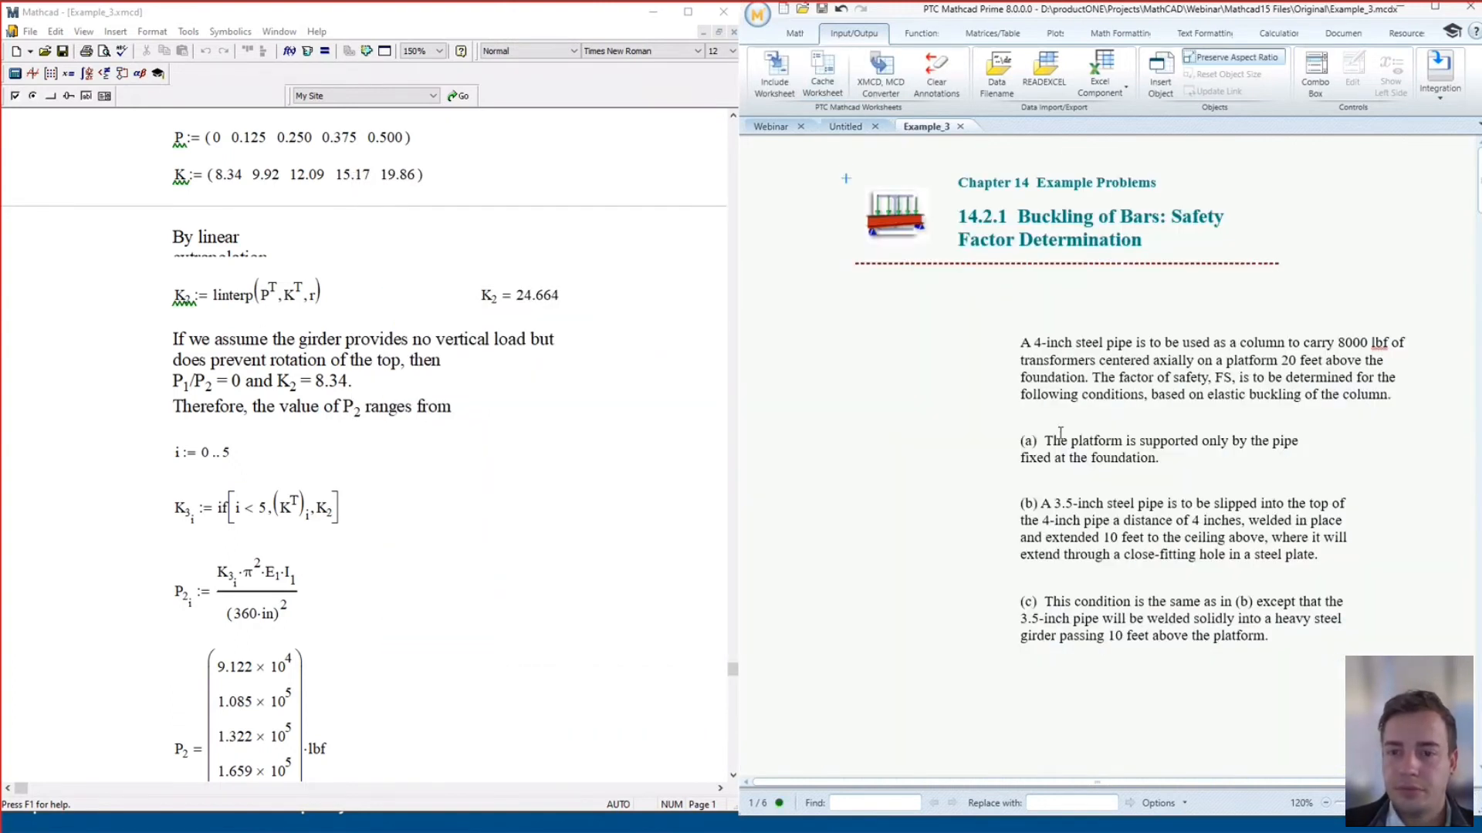
Scroll both the original and converted worksheets down to Table 34
{"action": "scroll", "coordinate": [1060, 434], "scroll_direction": "down", "scroll_amount": 3}
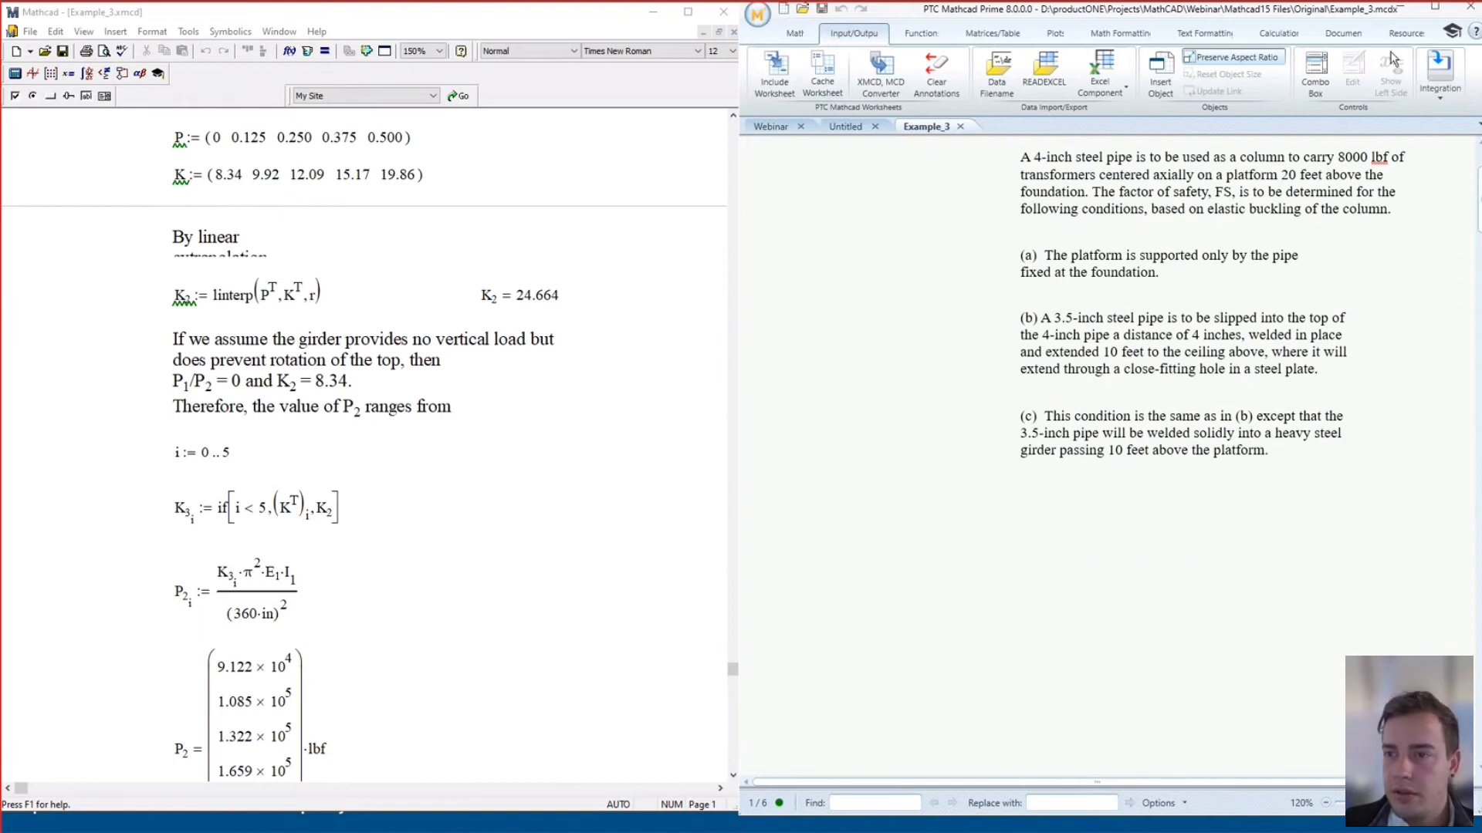
{"action": "left_click_drag", "start_coordinate": [1478, 205], "coordinate": [1478, 282]}
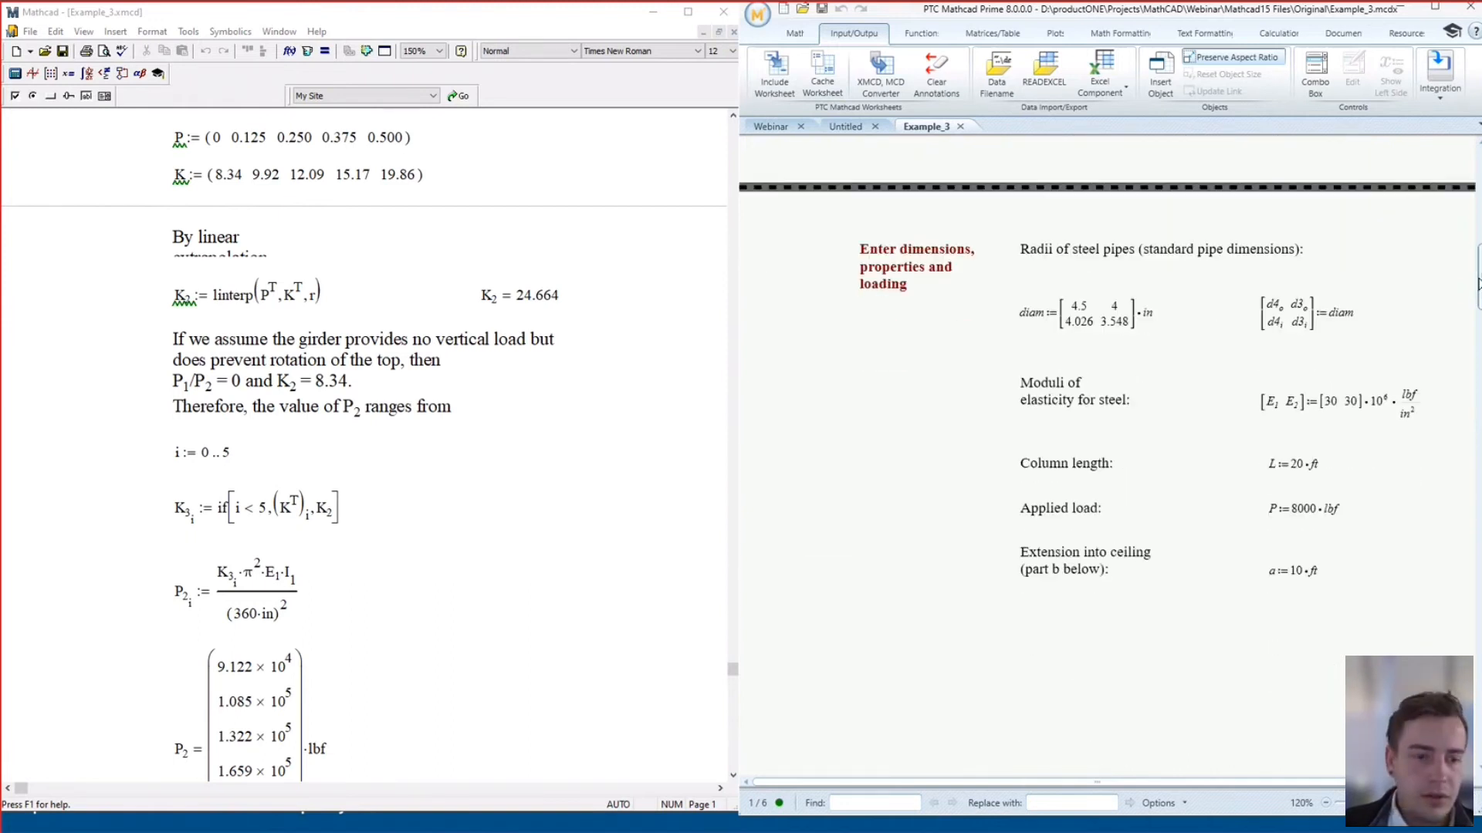
{"action": "left_click_drag", "start_coordinate": [733, 670], "coordinate": [734, 189]}
{"action": "scroll", "coordinate": [552, 364], "scroll_direction": "up", "scroll_amount": 2}
{"action": "scroll", "coordinate": [548, 358], "scroll_direction": "down", "scroll_amount": 2}
{"action": "scroll", "coordinate": [535, 350], "scroll_direction": "down", "scroll_amount": 5}
{"action": "scroll", "coordinate": [618, 359], "scroll_direction": "down", "scroll_amount": 3}
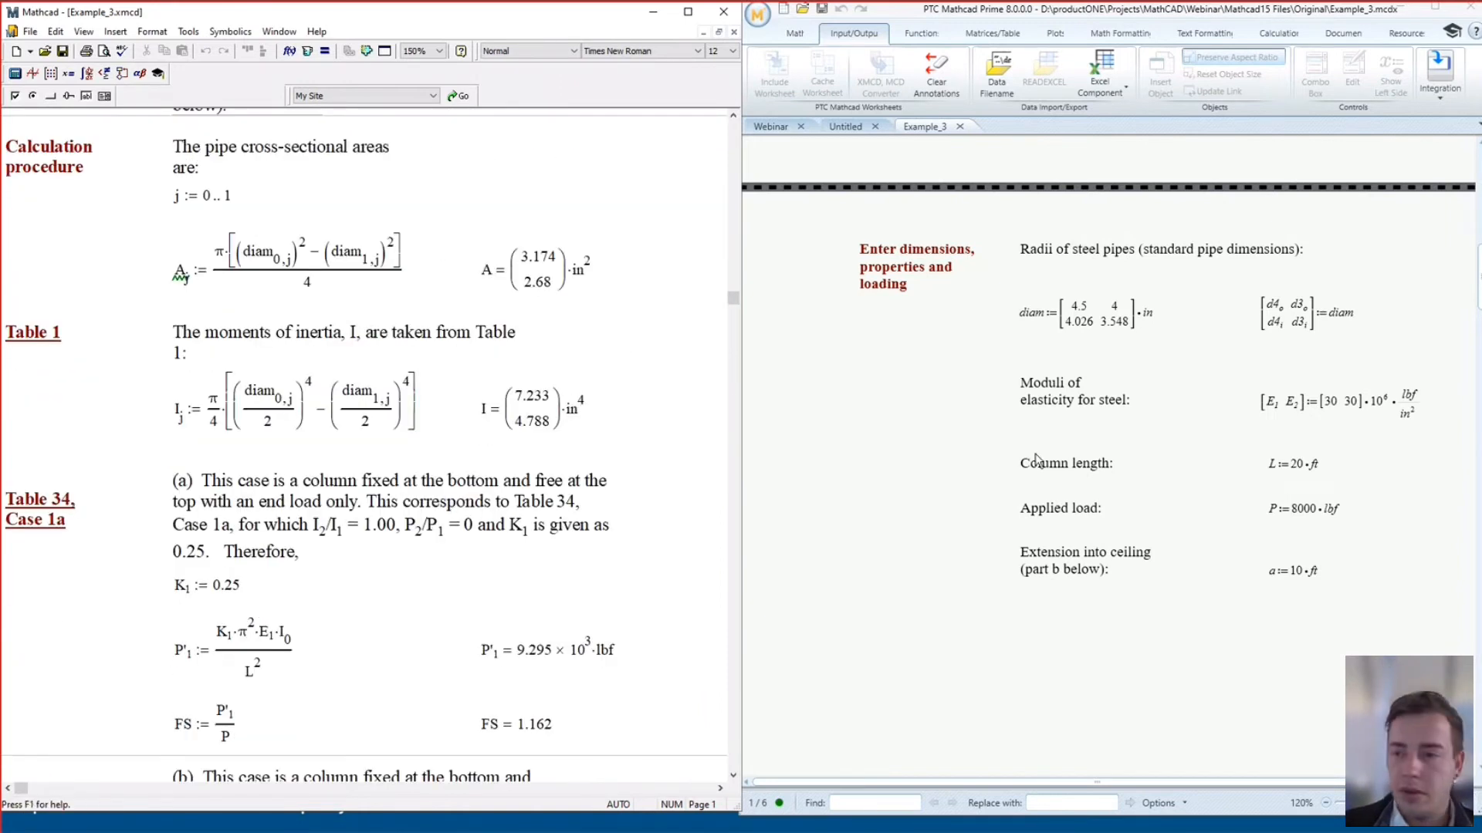
{"action": "left_click_drag", "start_coordinate": [1479, 285], "coordinate": [1479, 420]}
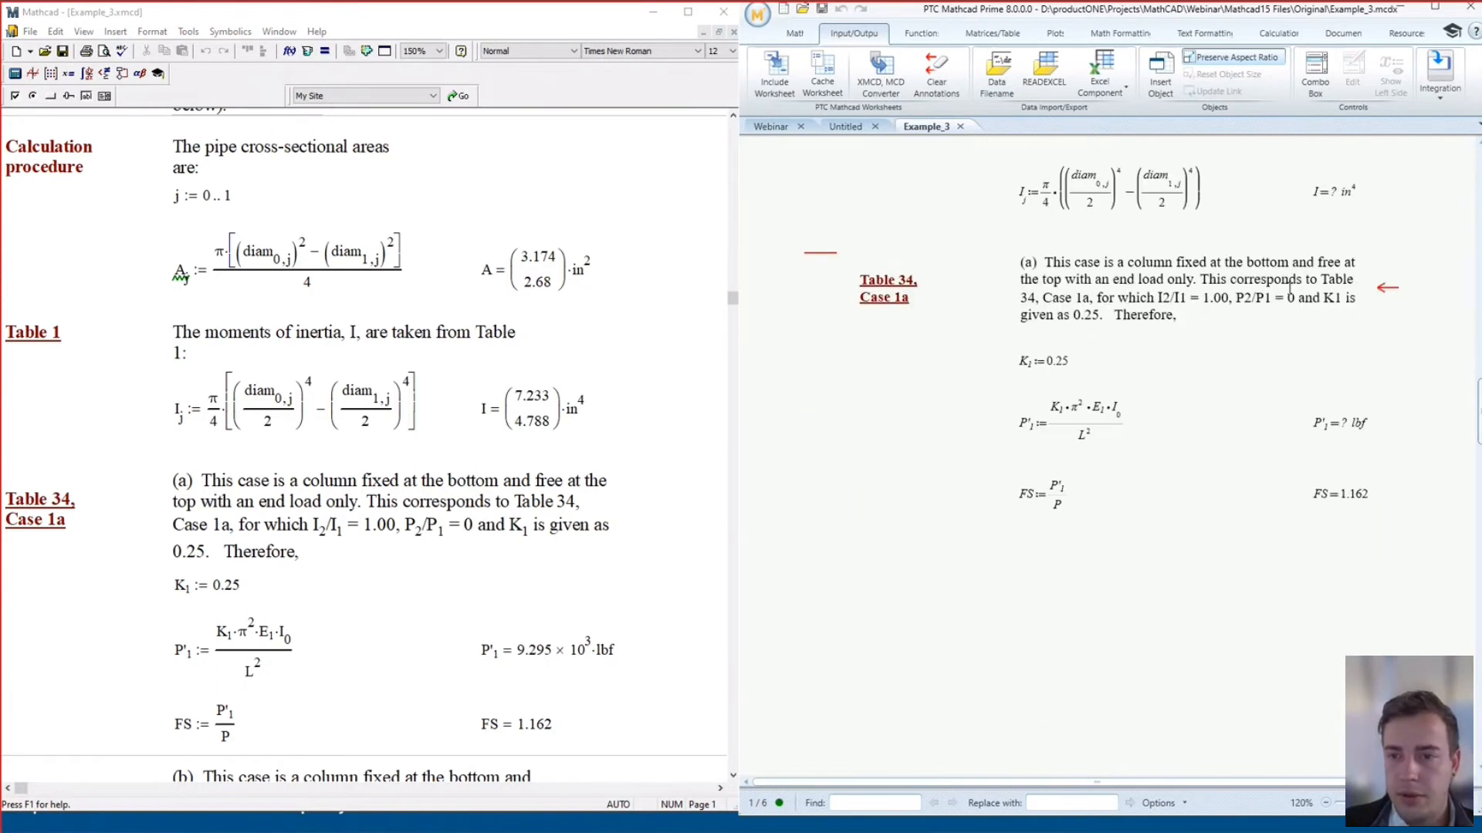
Display the lost-subscript conversion note on the Table 34 text region
{"action": "left_click", "coordinate": [1239, 280]}
{"action": "left_click", "coordinate": [1175, 230]}
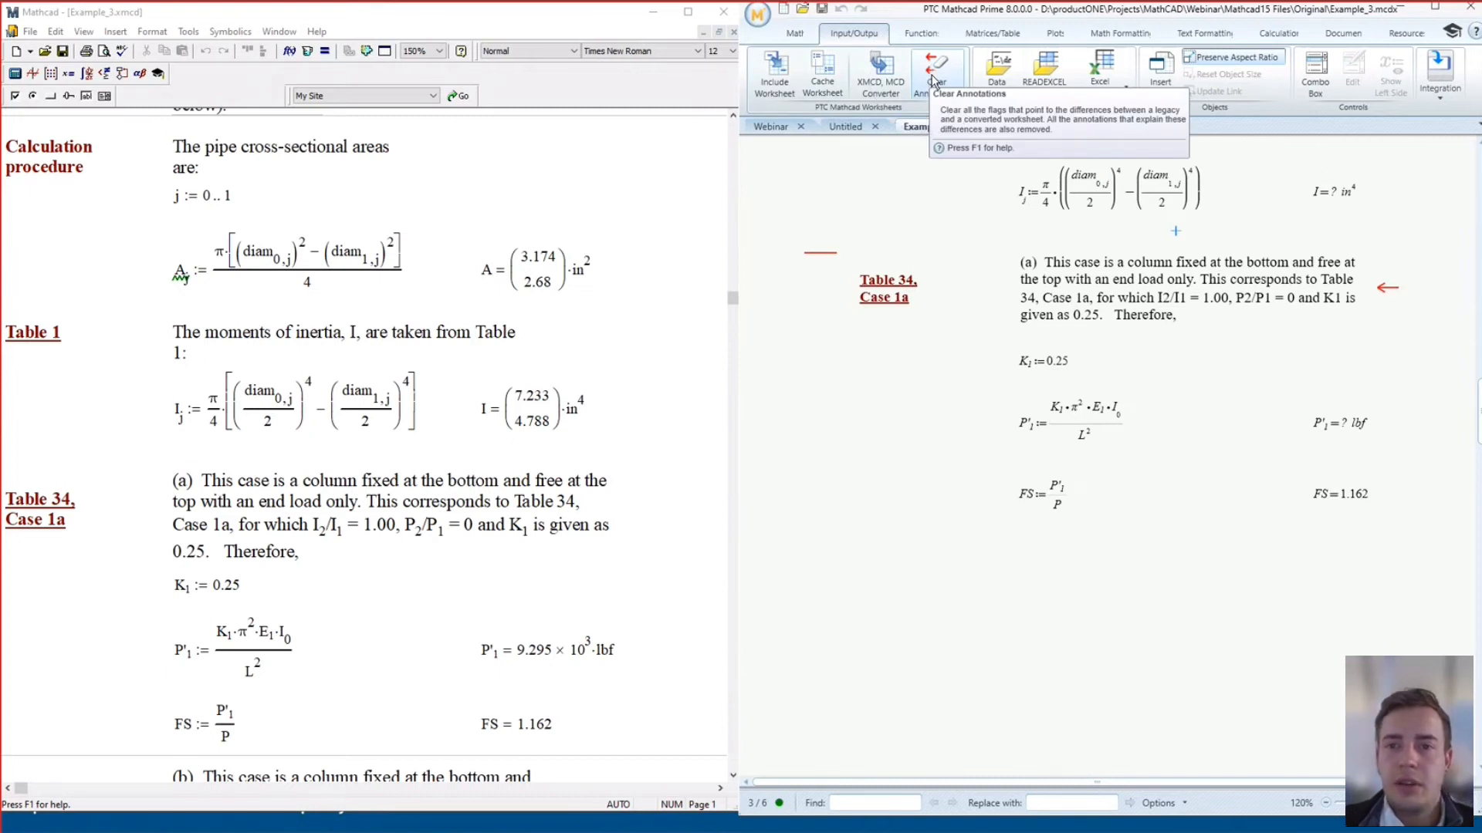
{"action": "mouse_move", "coordinate": [812, 260]}
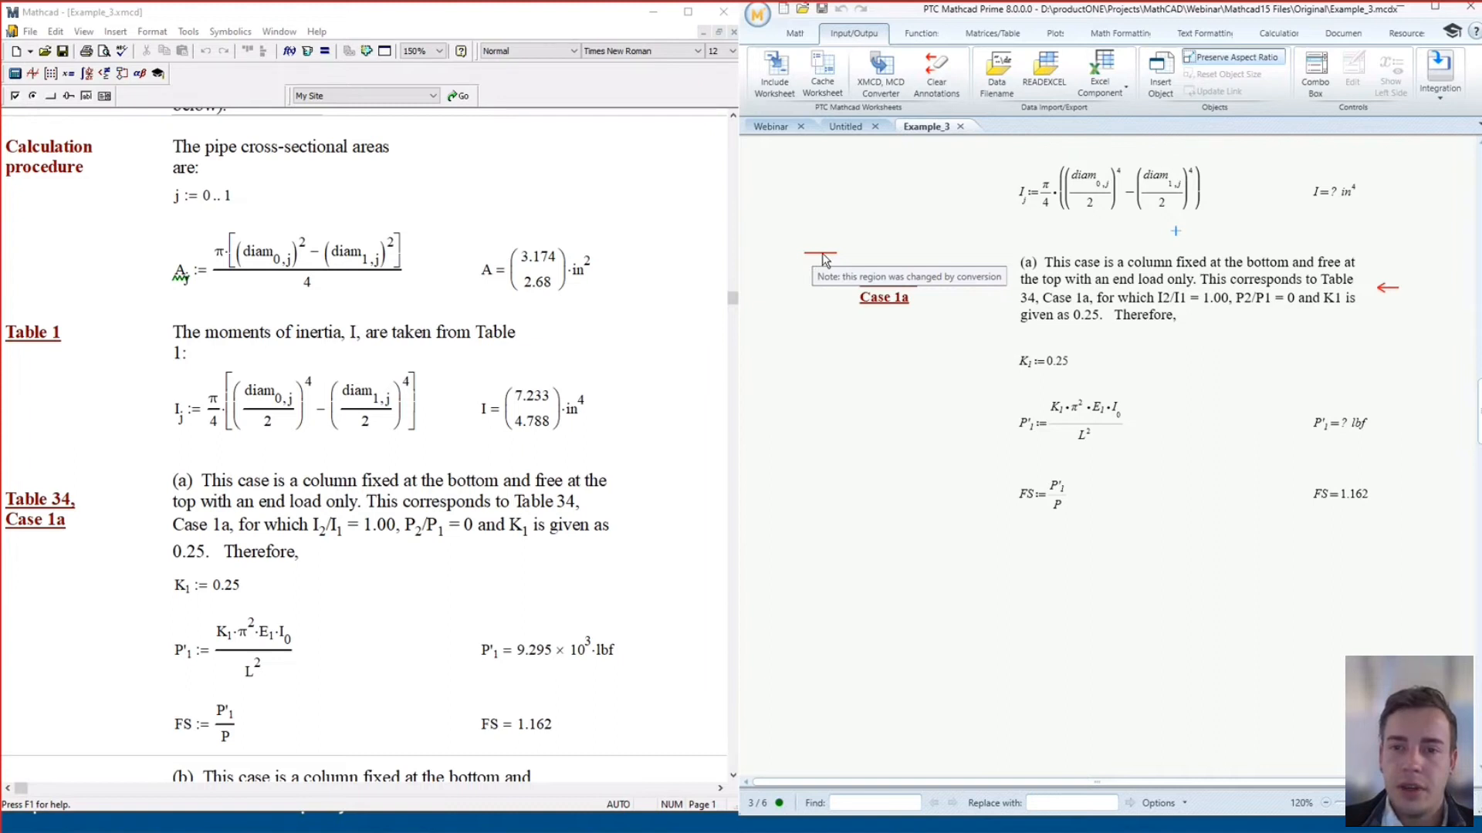
{"action": "left_click", "coordinate": [1196, 294]}
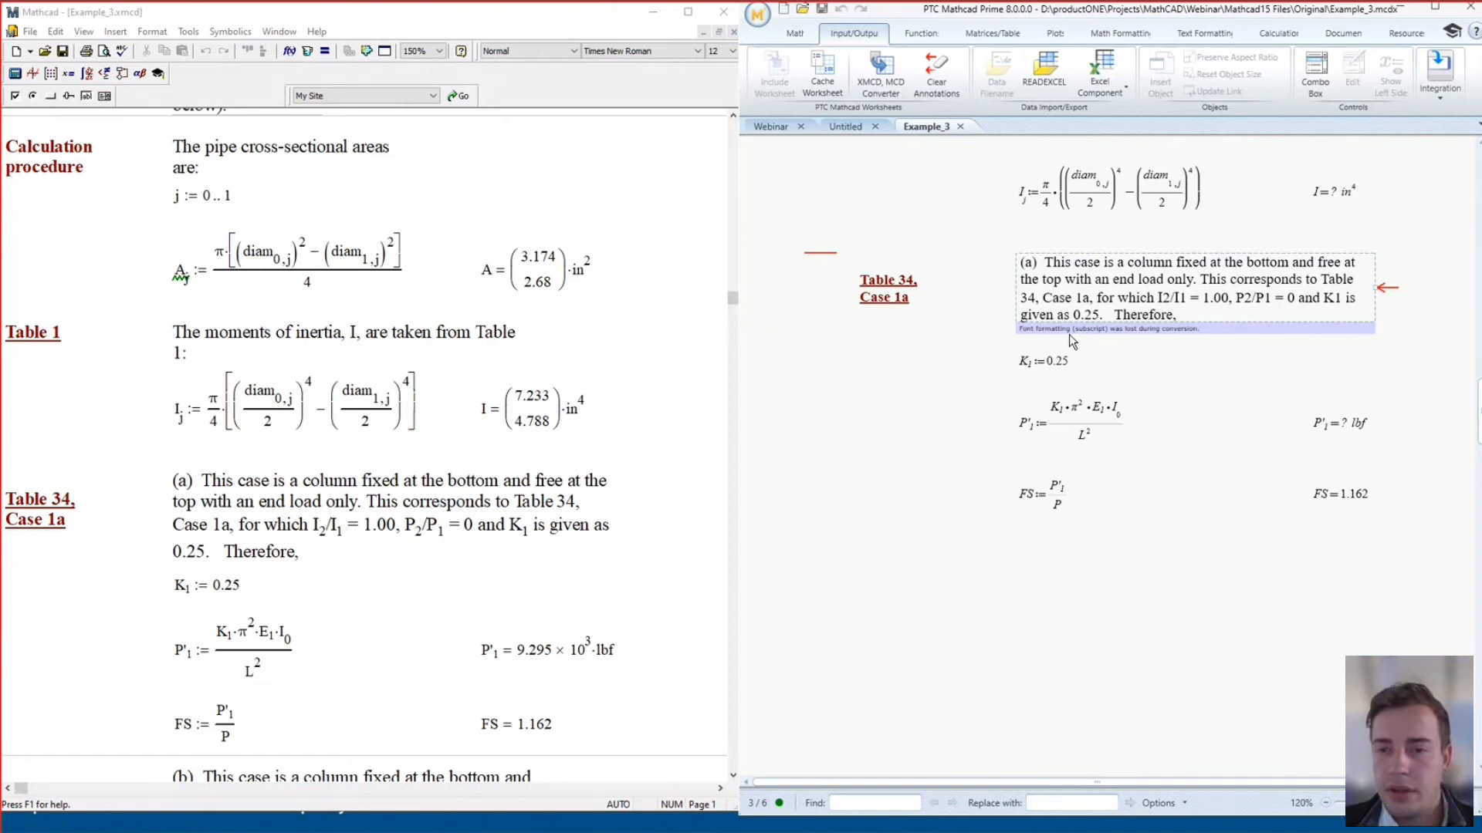
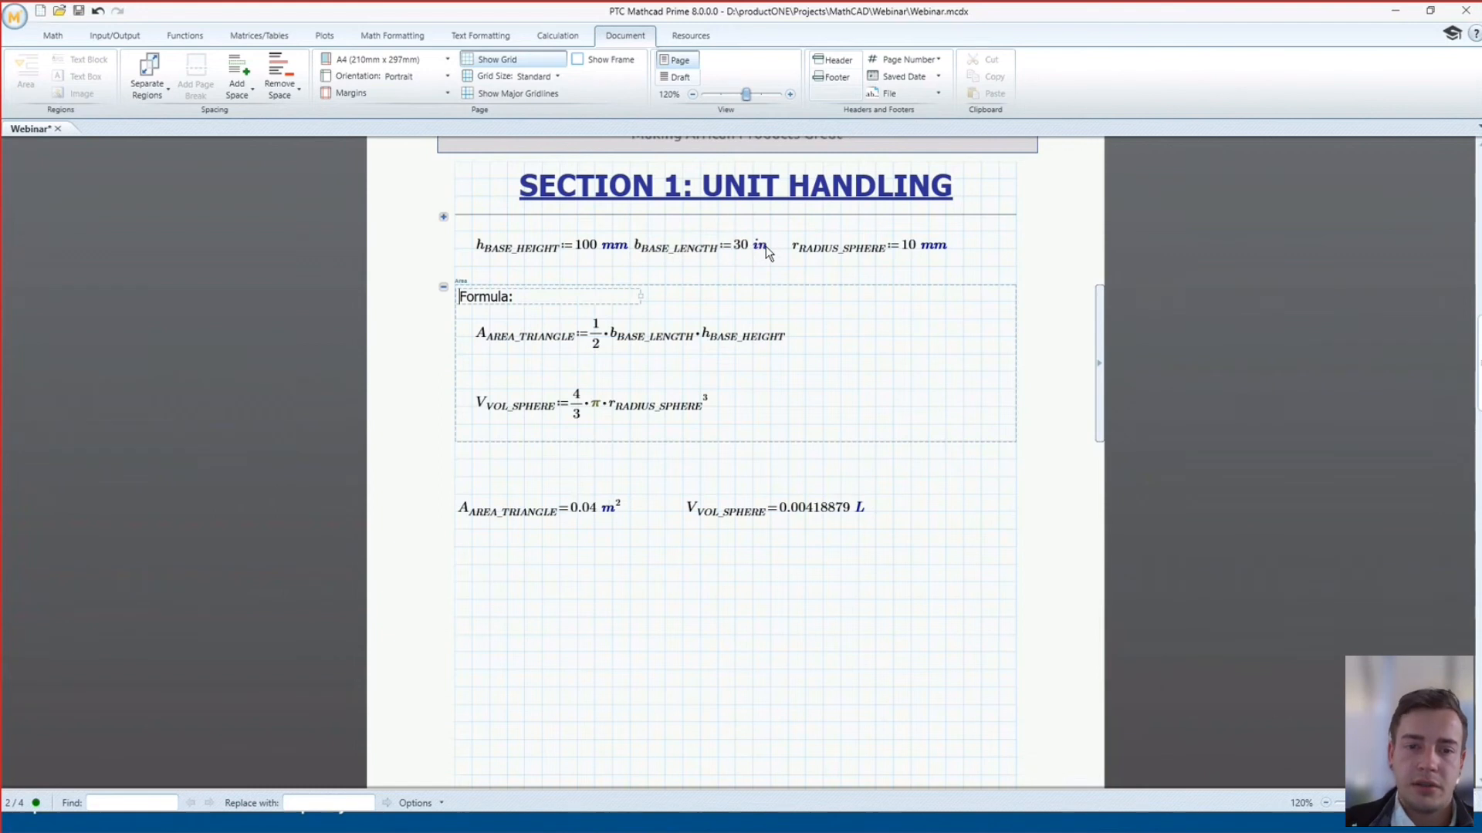
Change the triangle area result's unit to inches, then to km²
{"action": "left_click", "coordinate": [615, 513]}
{"action": "key", "text": "BackSpace"}
{"action": "type", "text": "in"}
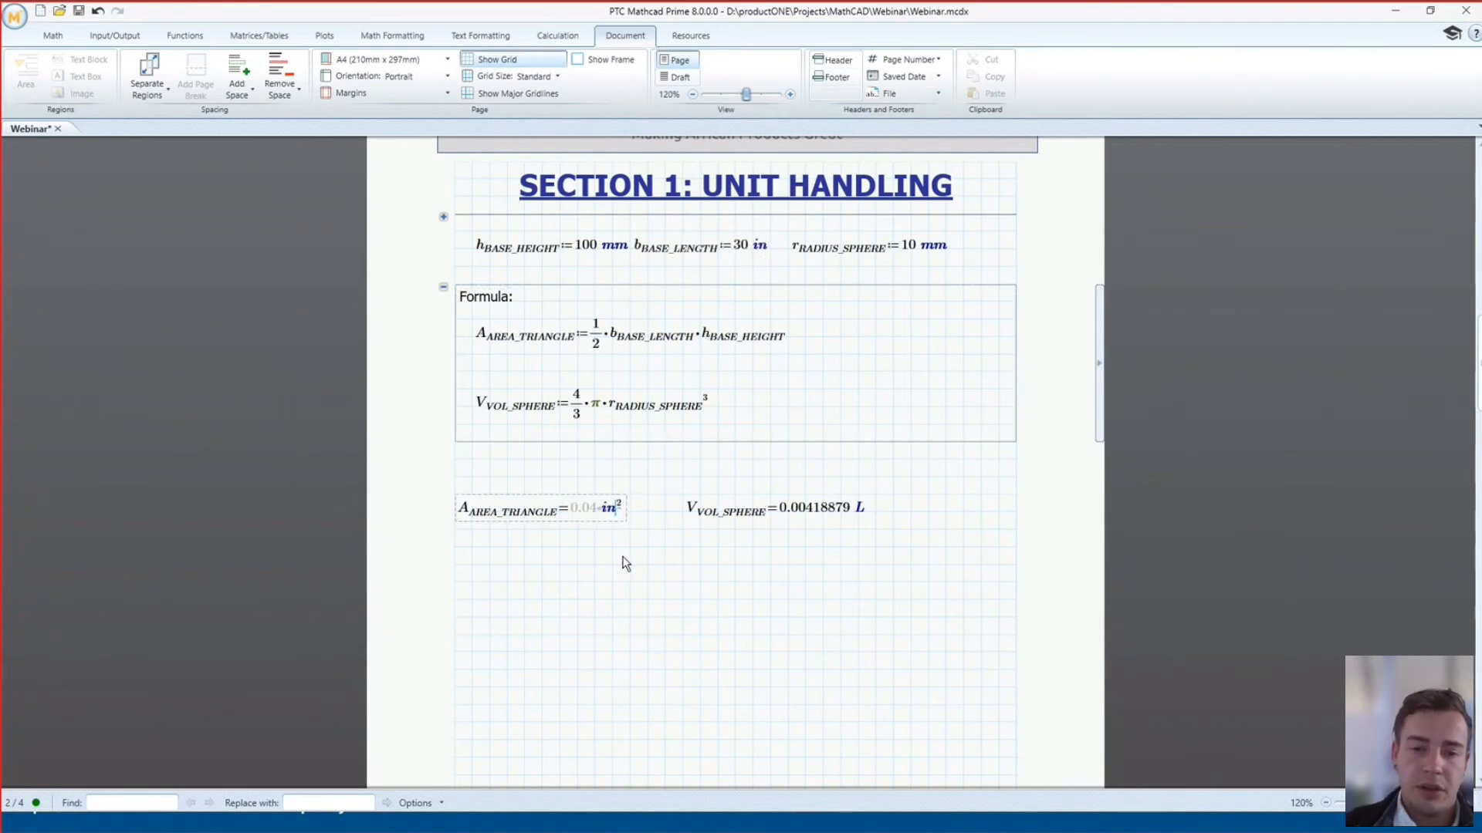
{"action": "key", "text": "Return"}
{"action": "left_click", "coordinate": [615, 513]}
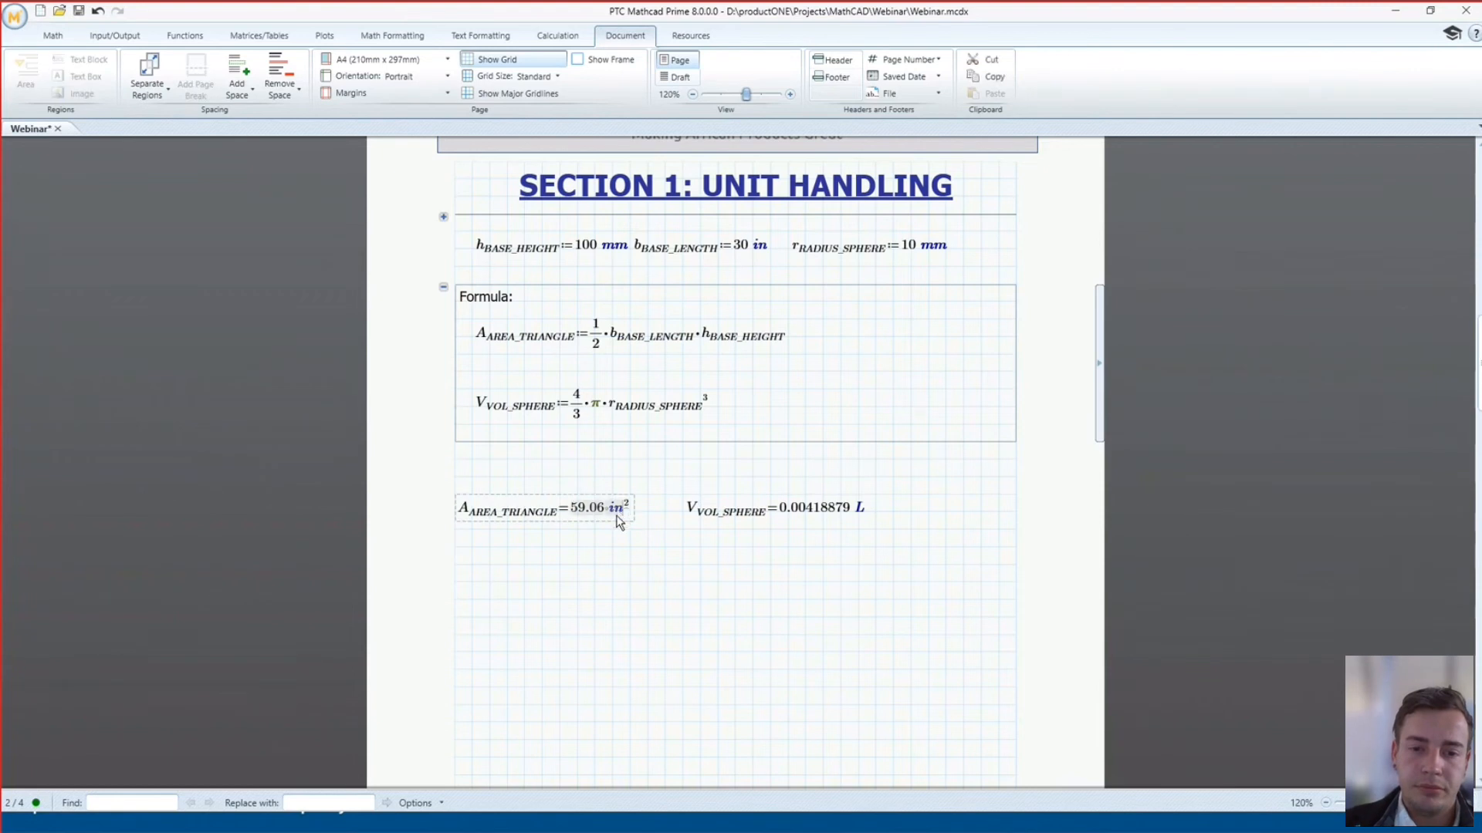
{"action": "double_click", "coordinate": [615, 513]}
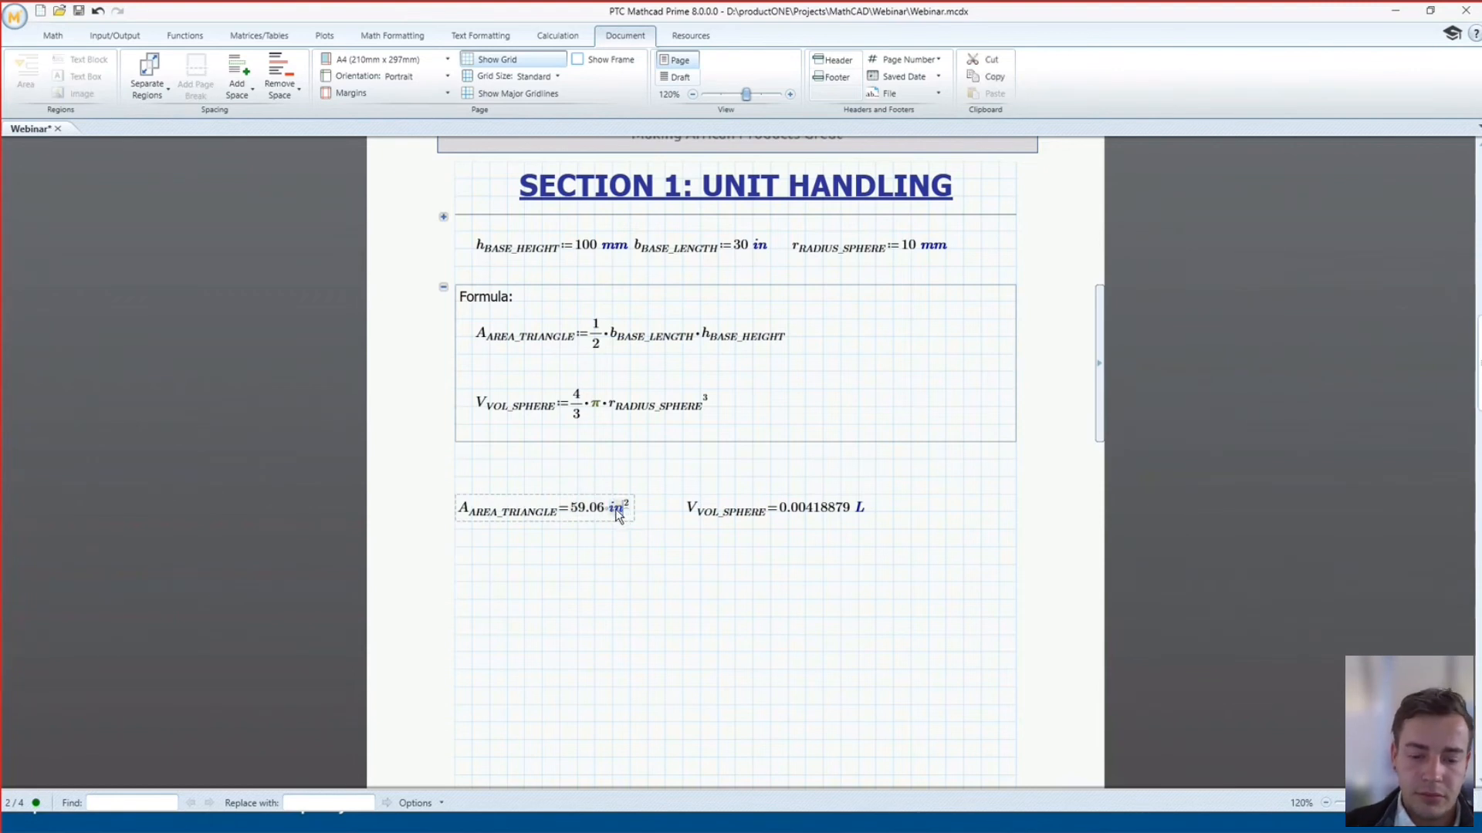
{"action": "type", "text": "km"}
{"action": "key", "text": "Return"}
Set the area result's display precision to 9 decimal places, reading 0.000000038 km²
{"action": "left_click", "coordinate": [588, 516]}
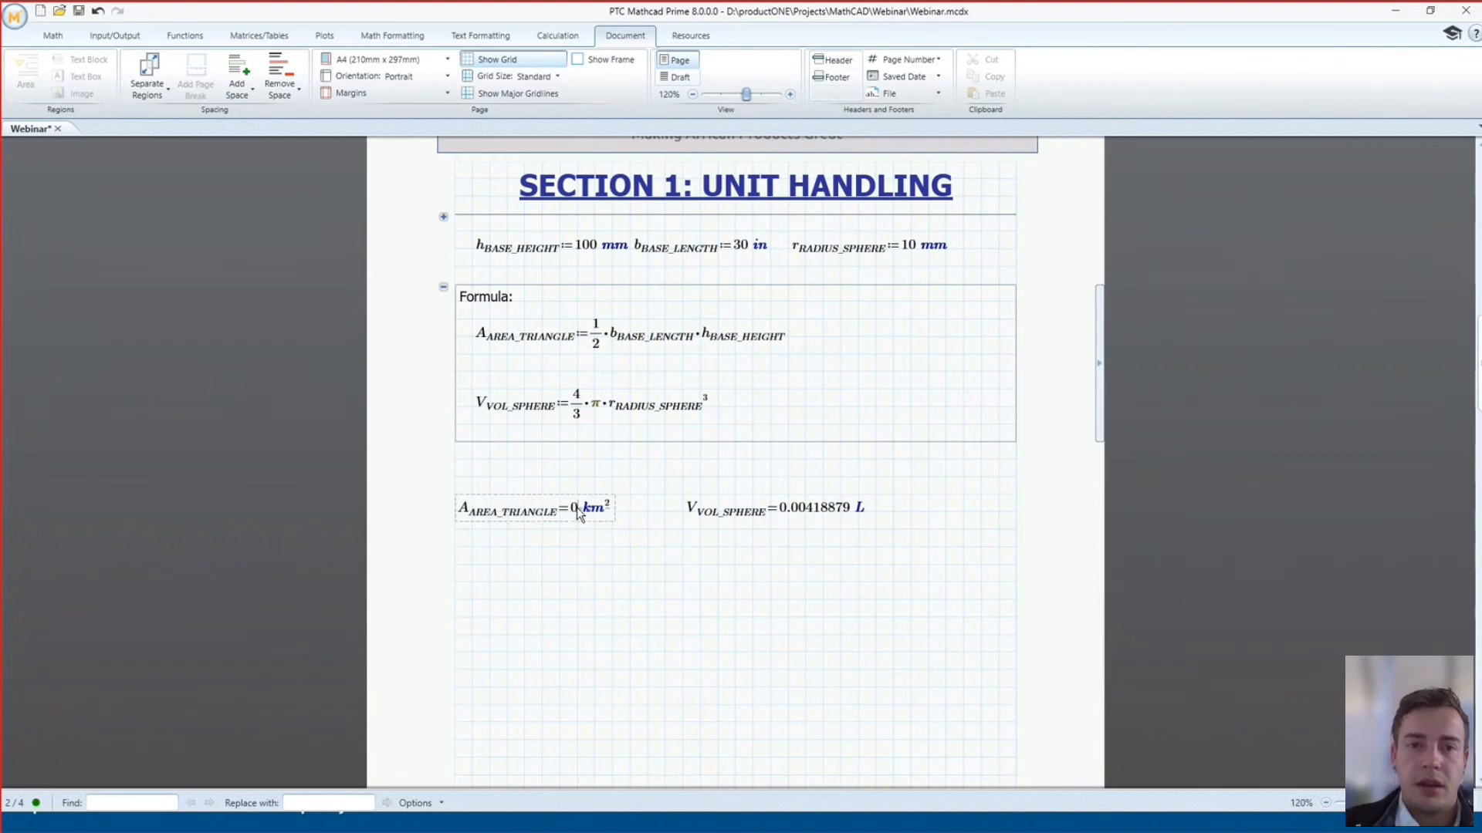
{"action": "left_click", "coordinate": [52, 36]}
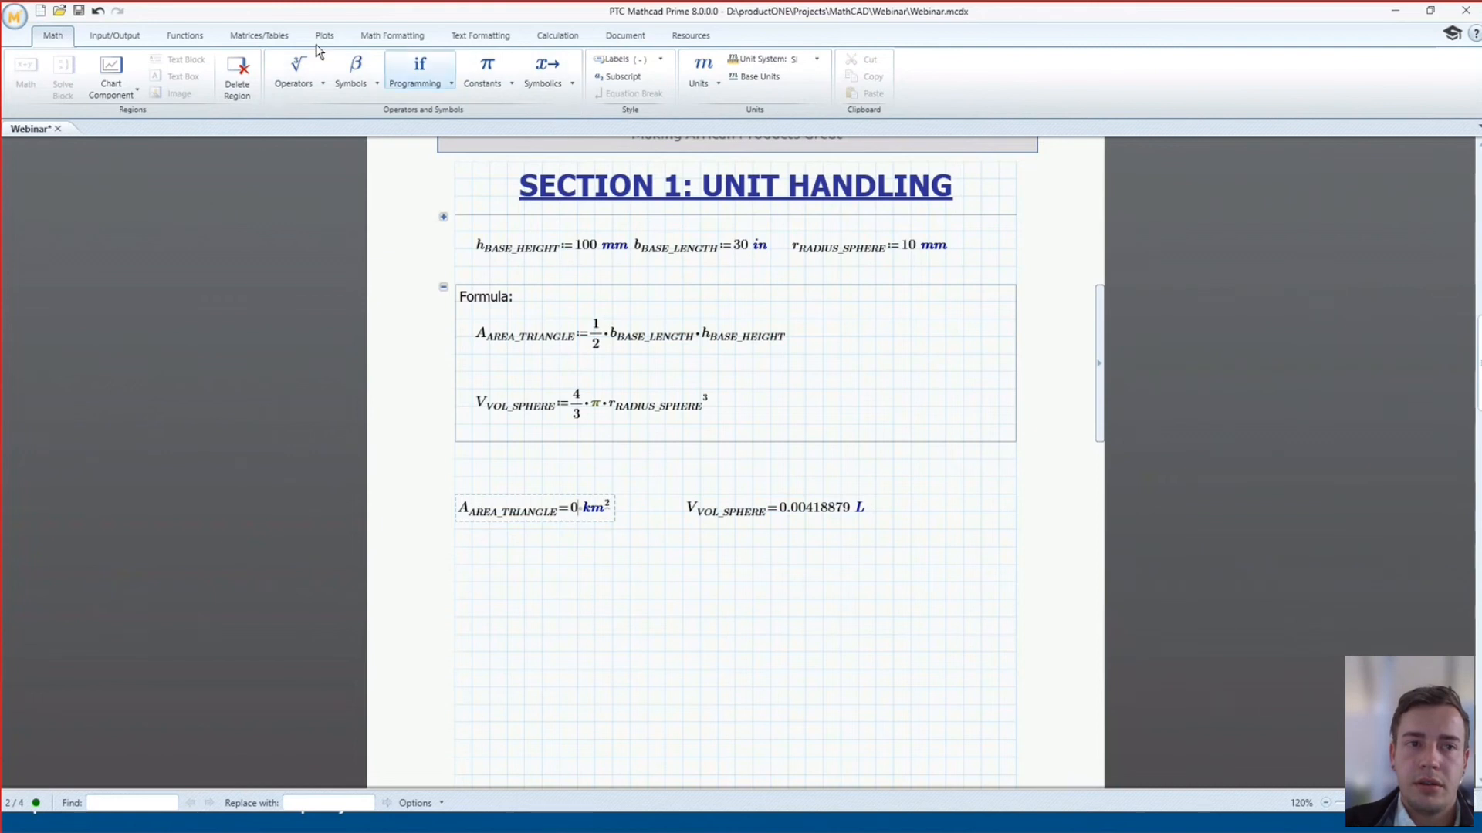
{"action": "left_click", "coordinate": [559, 37]}
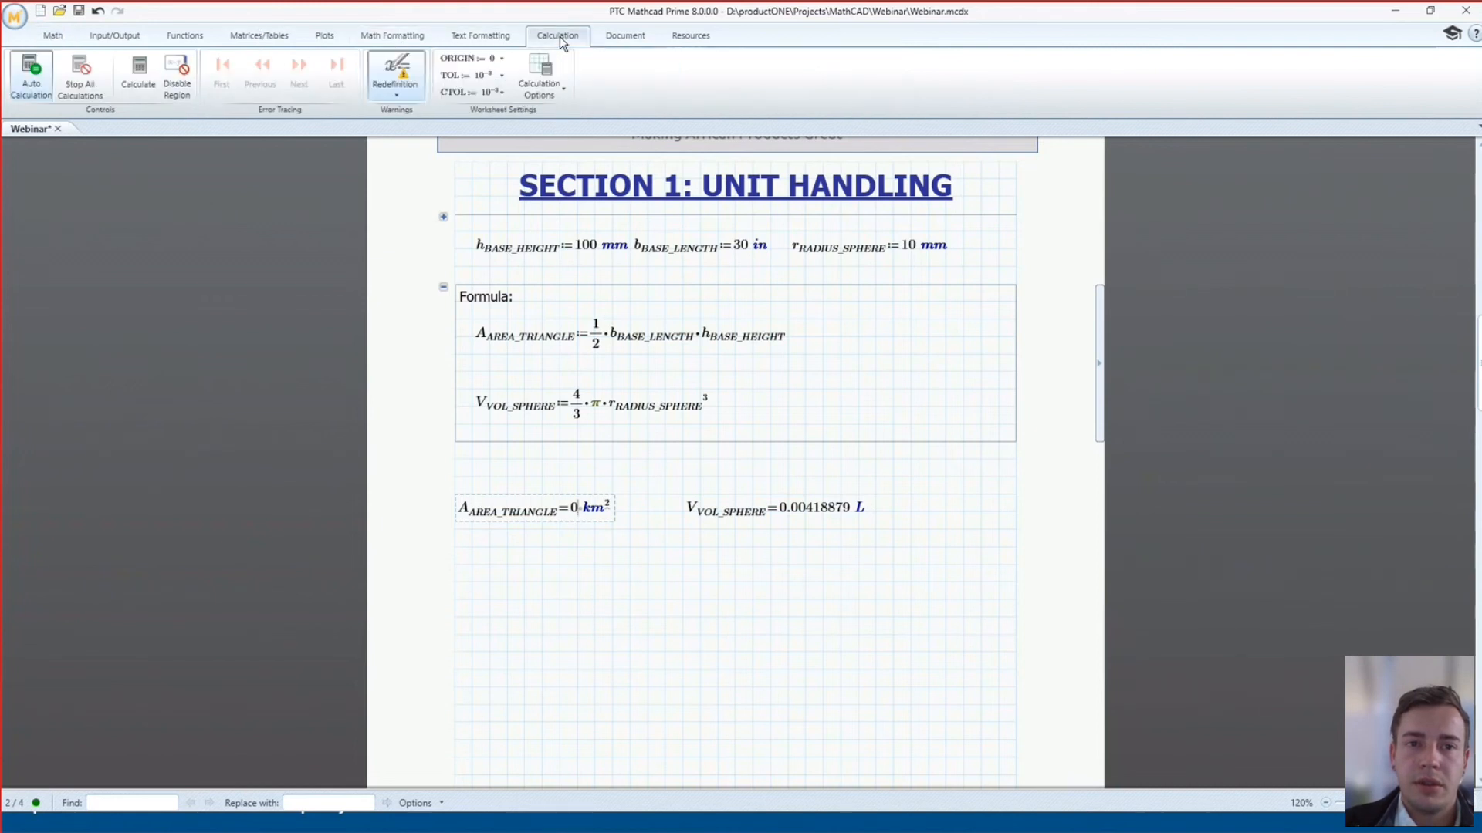
{"action": "left_click", "coordinate": [51, 37]}
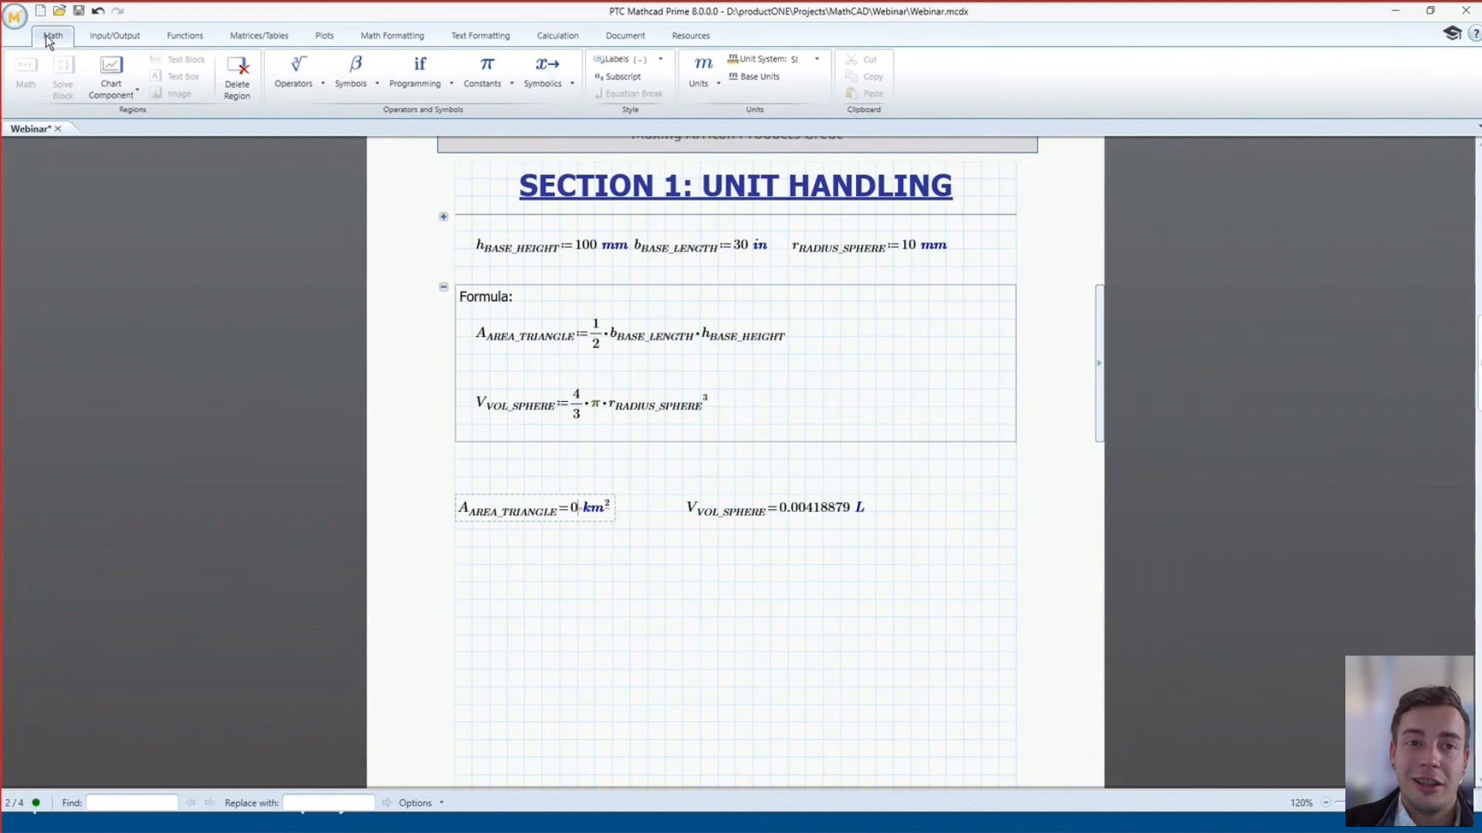
{"action": "left_click", "coordinate": [376, 40]}
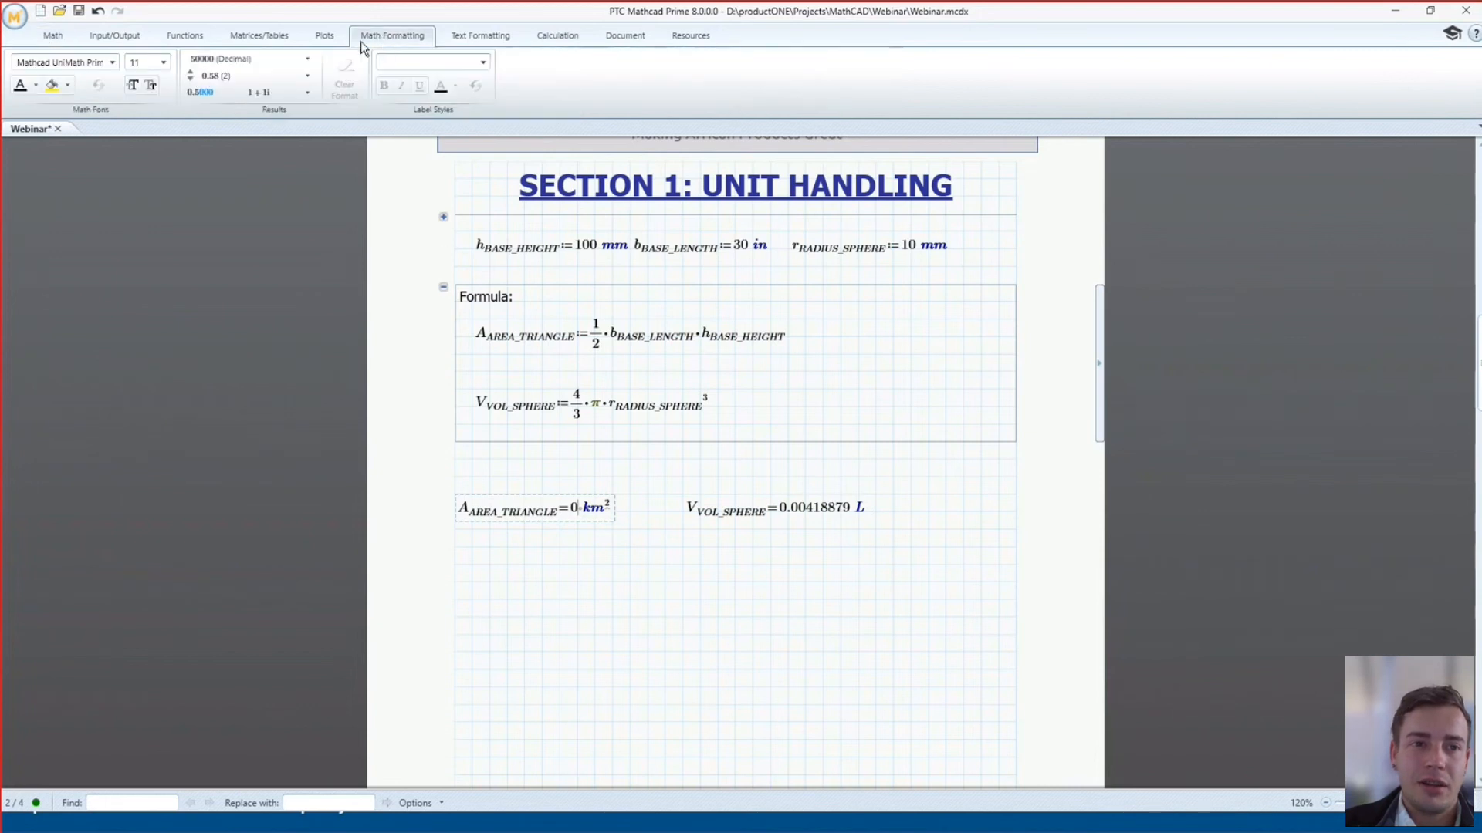
{"action": "left_click", "coordinate": [309, 59]}
{"action": "left_click", "coordinate": [307, 76]}
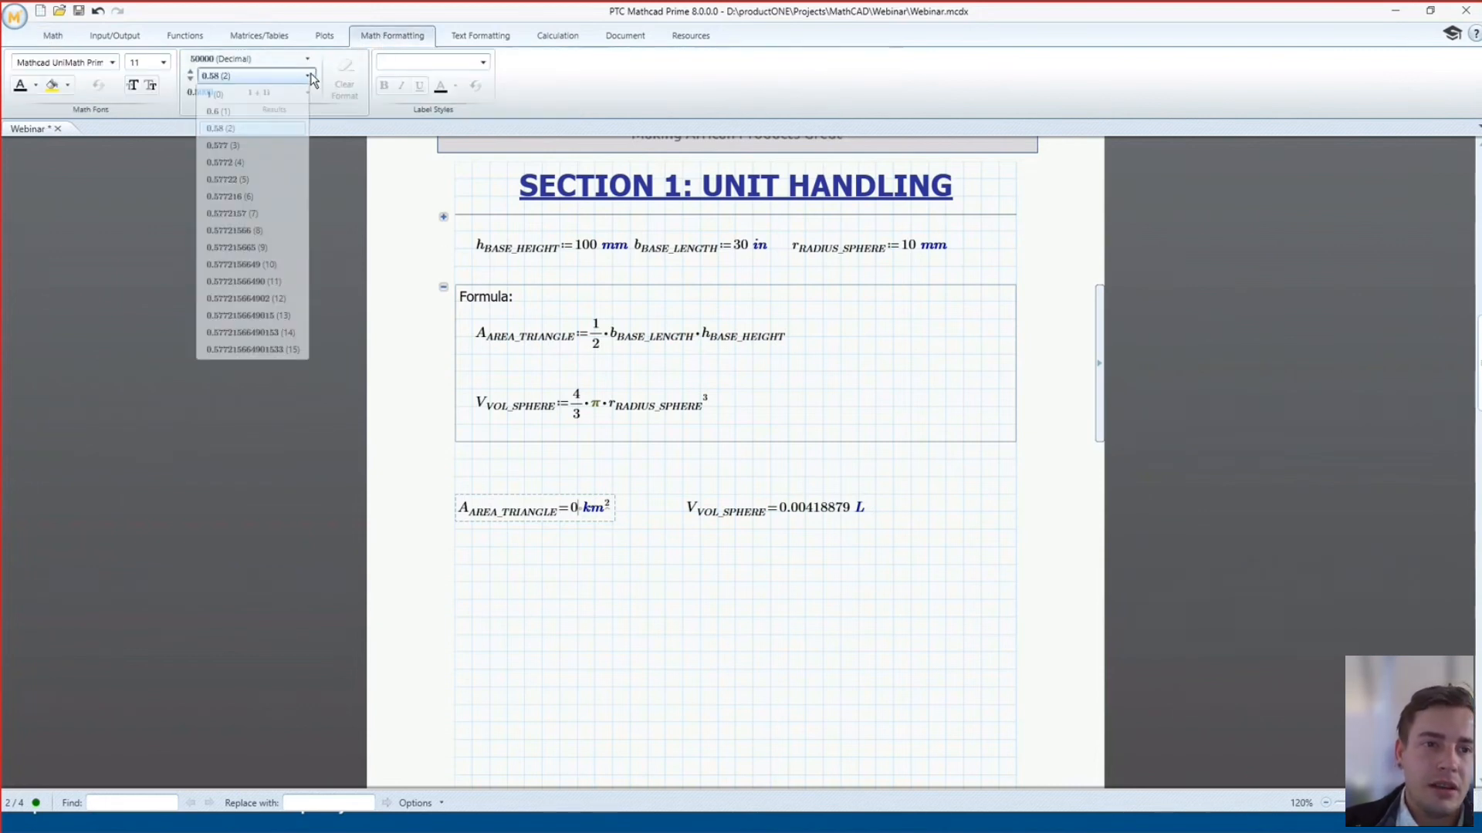
{"action": "left_click", "coordinate": [245, 248]}
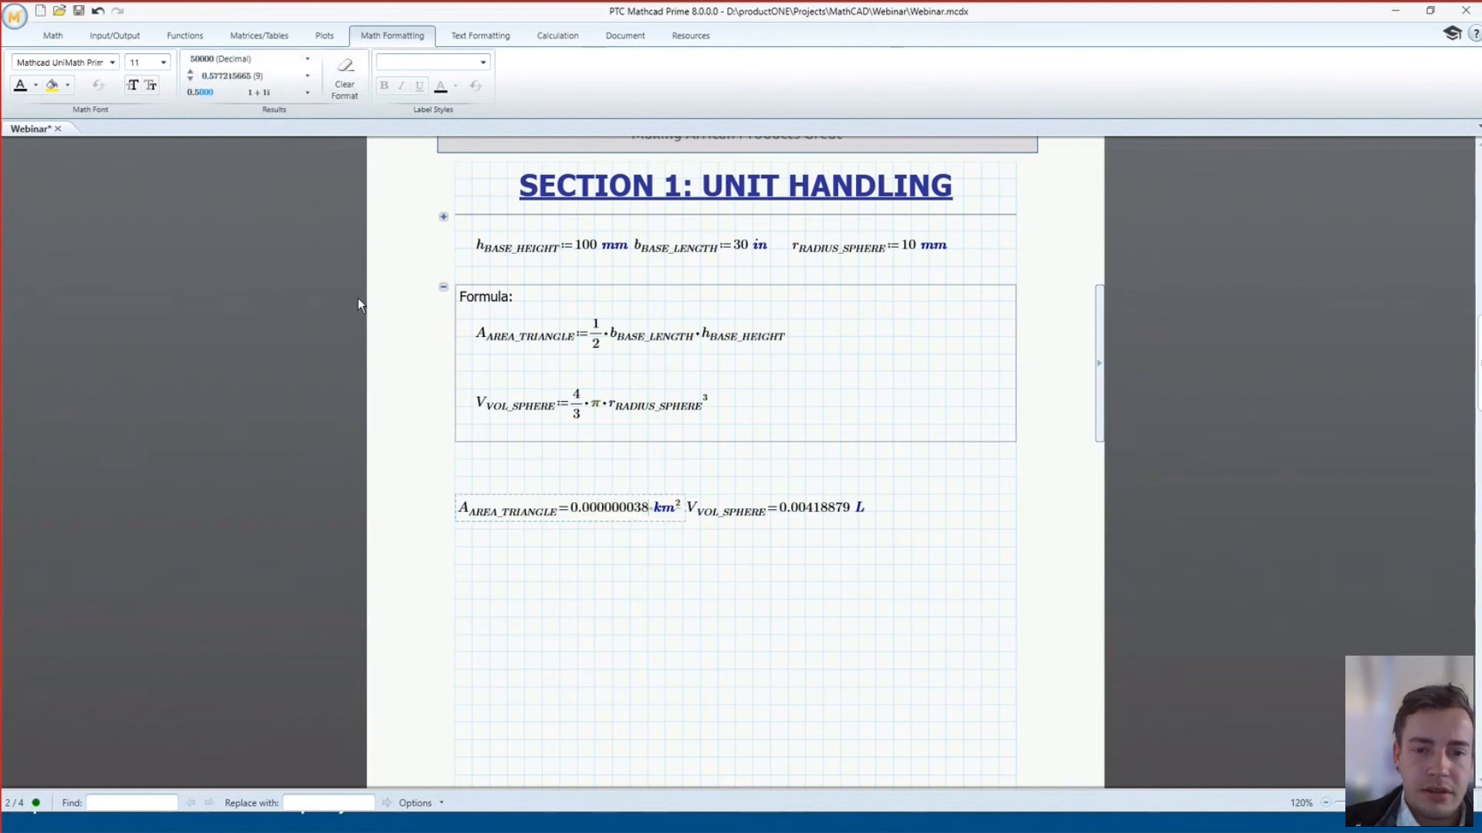
Protect the Formula area with a password, locking its display state to Collapsed
{"action": "left_click", "coordinate": [648, 547]}
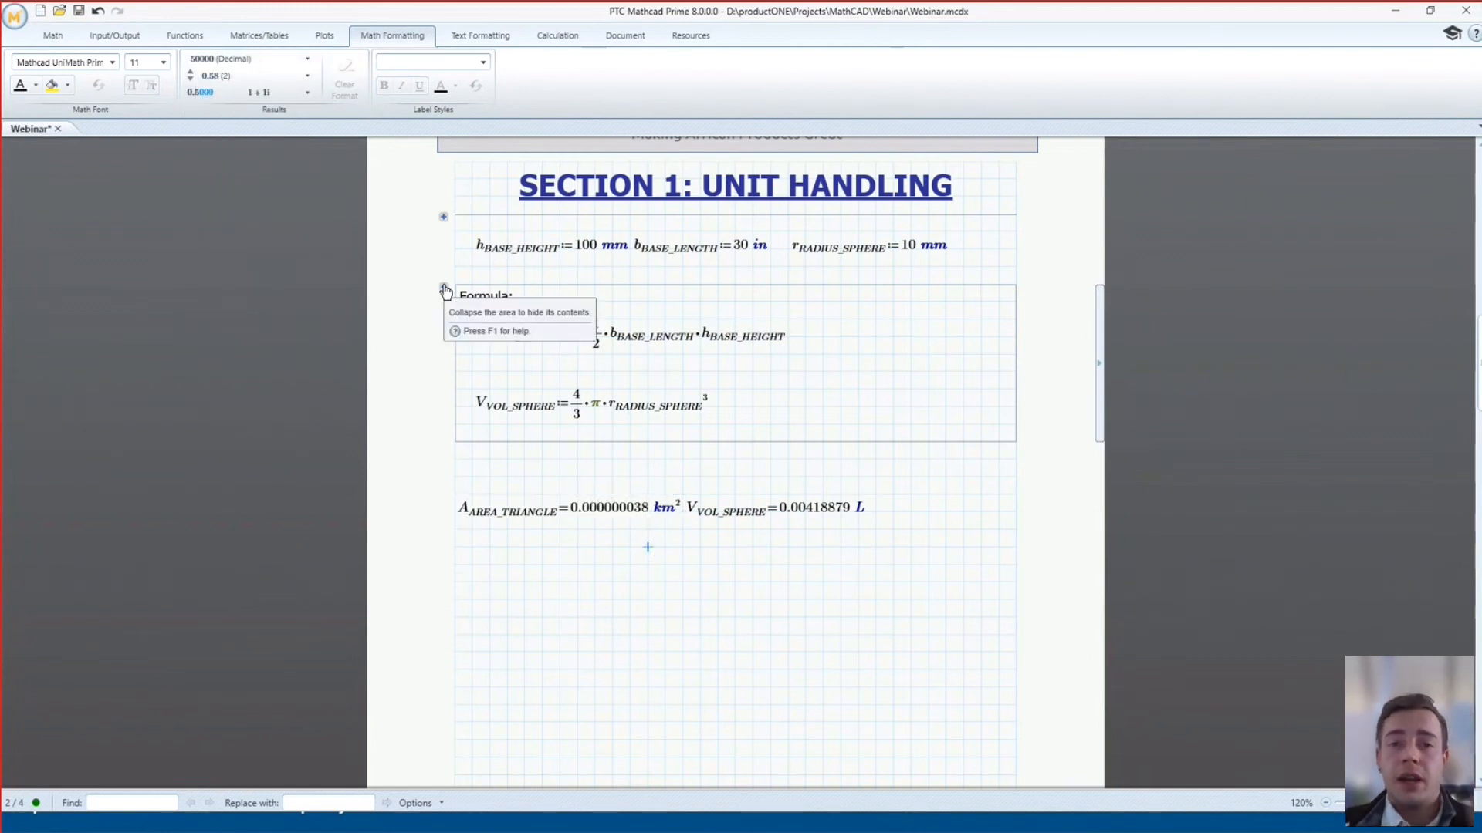
{"action": "left_click", "coordinate": [534, 298]}
{"action": "left_click", "coordinate": [538, 476]}
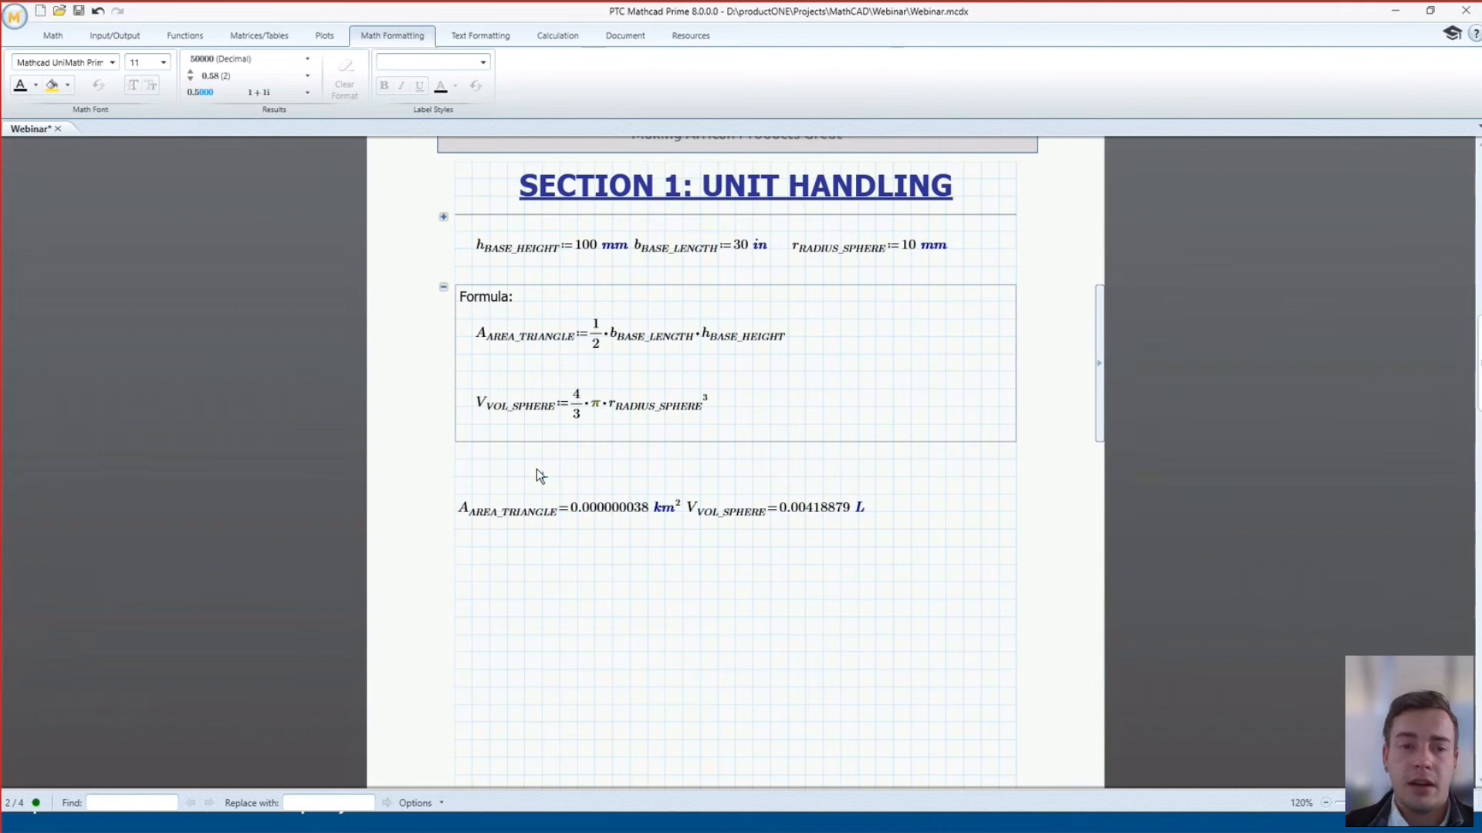
{"action": "right_click", "coordinate": [445, 294]}
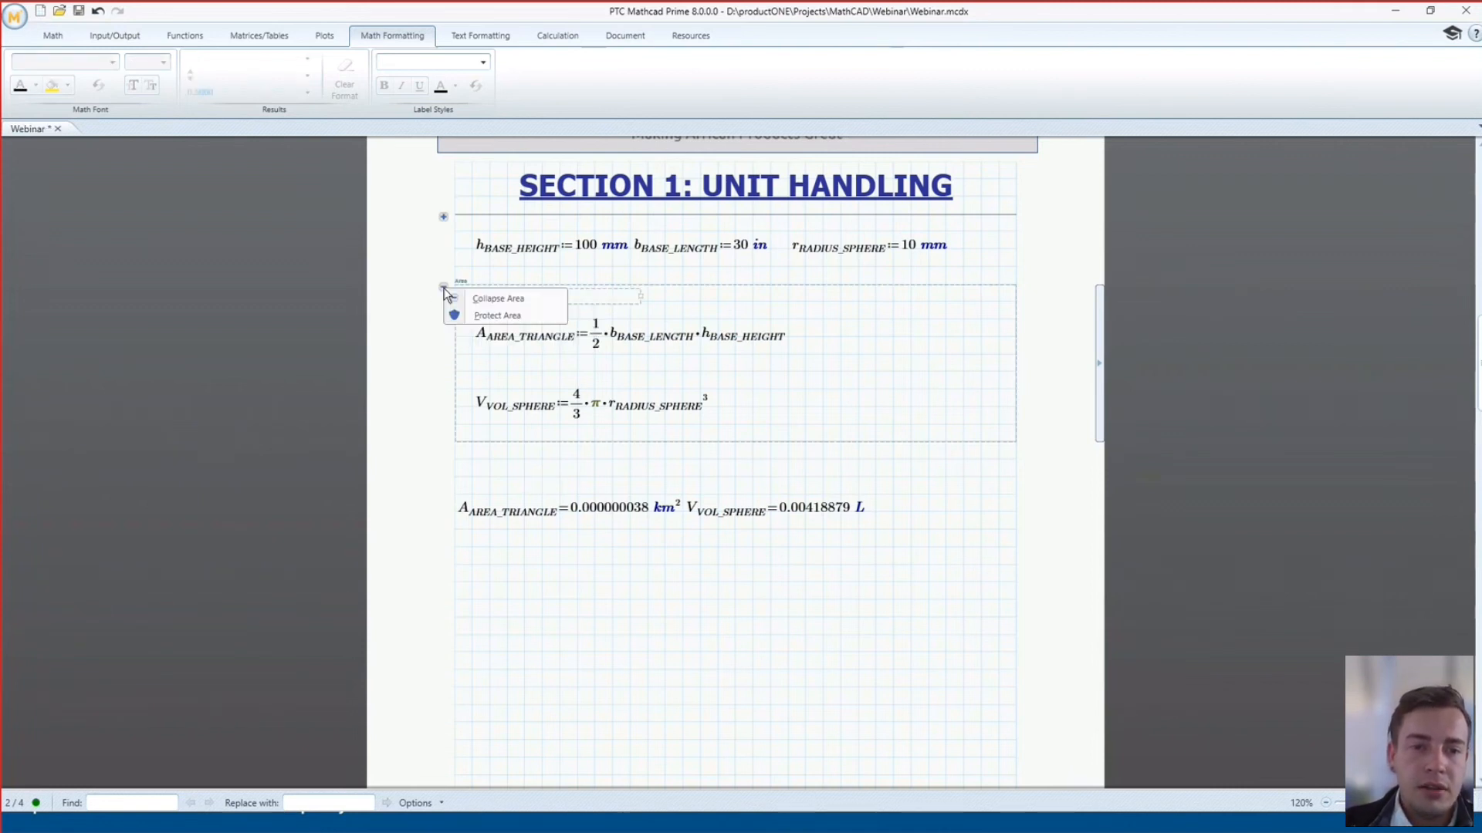
{"action": "left_click", "coordinate": [486, 316]}
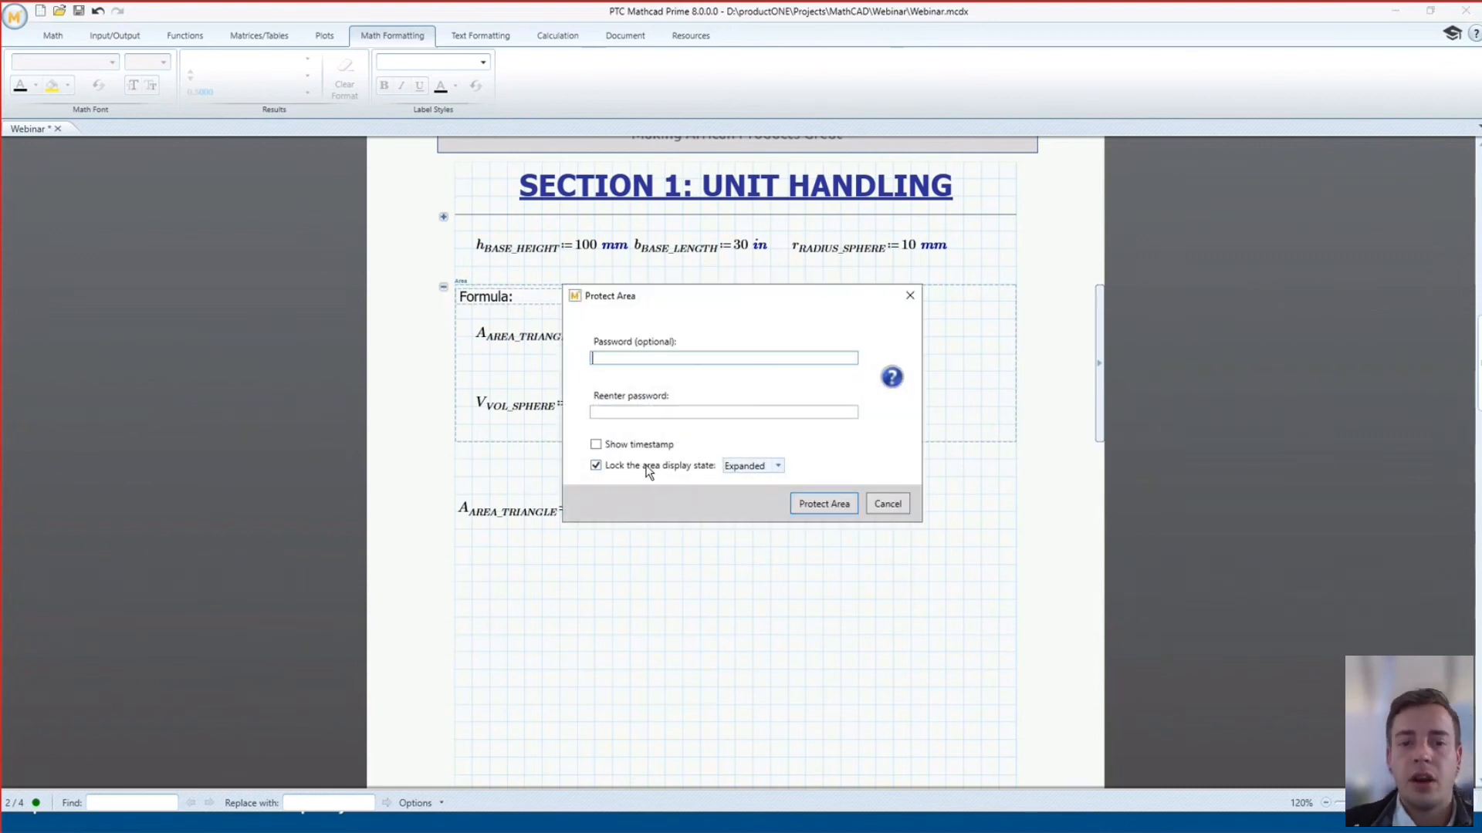
{"action": "left_click", "coordinate": [778, 468]}
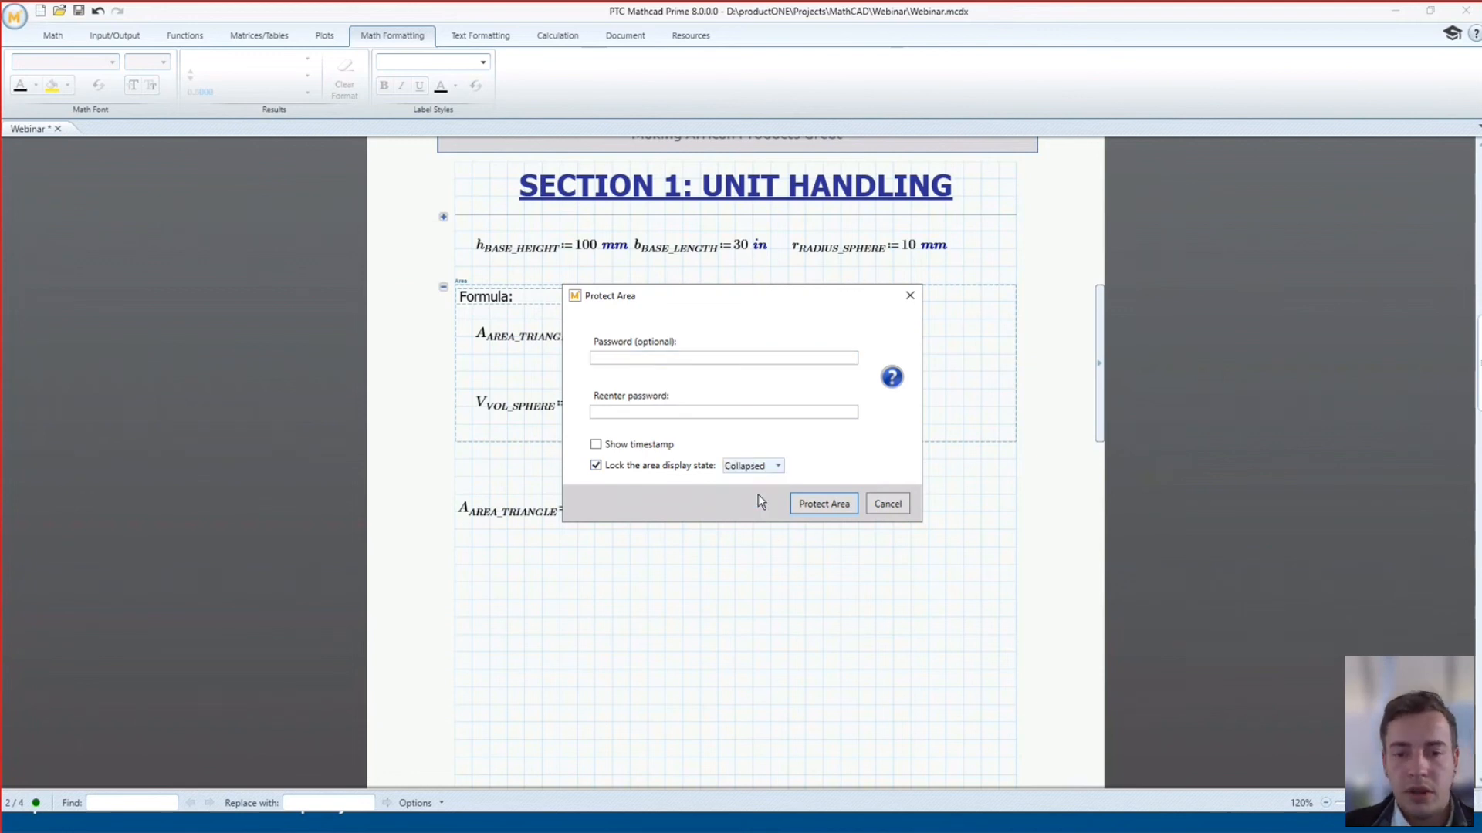
{"action": "left_click", "coordinate": [626, 360]}
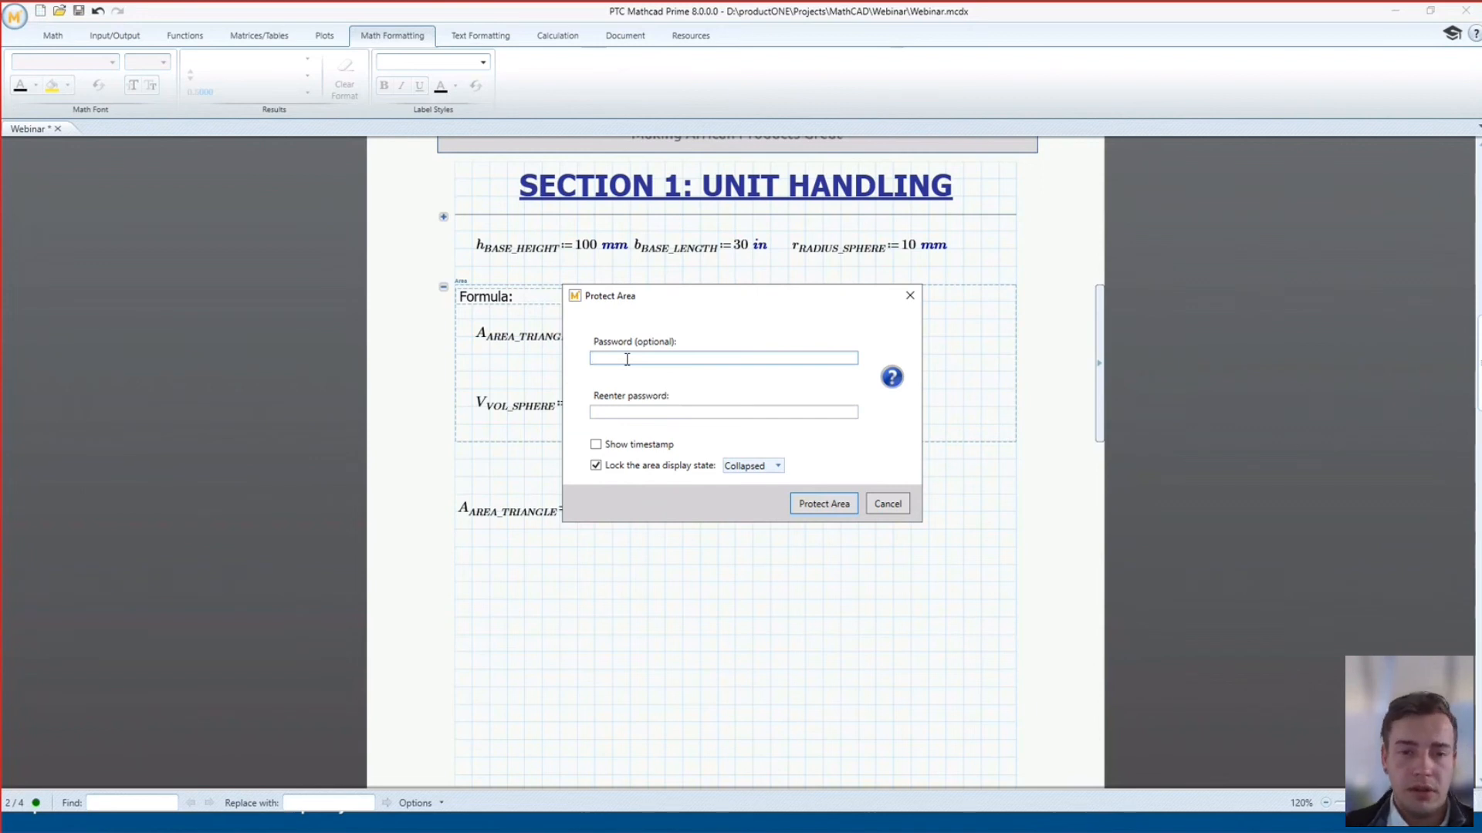
{"action": "type", "text": "abcd"}
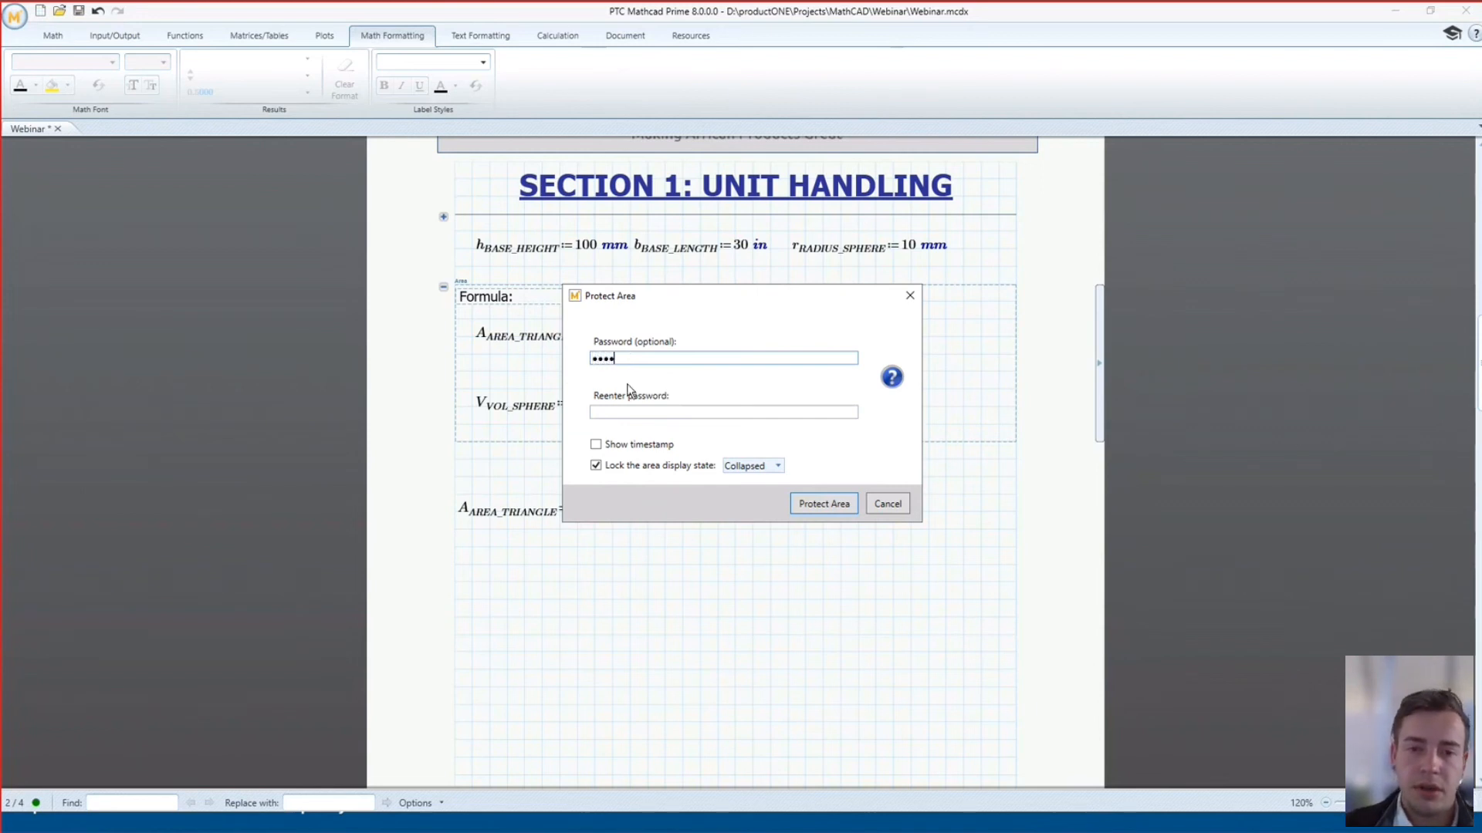
{"action": "left_click", "coordinate": [617, 413]}
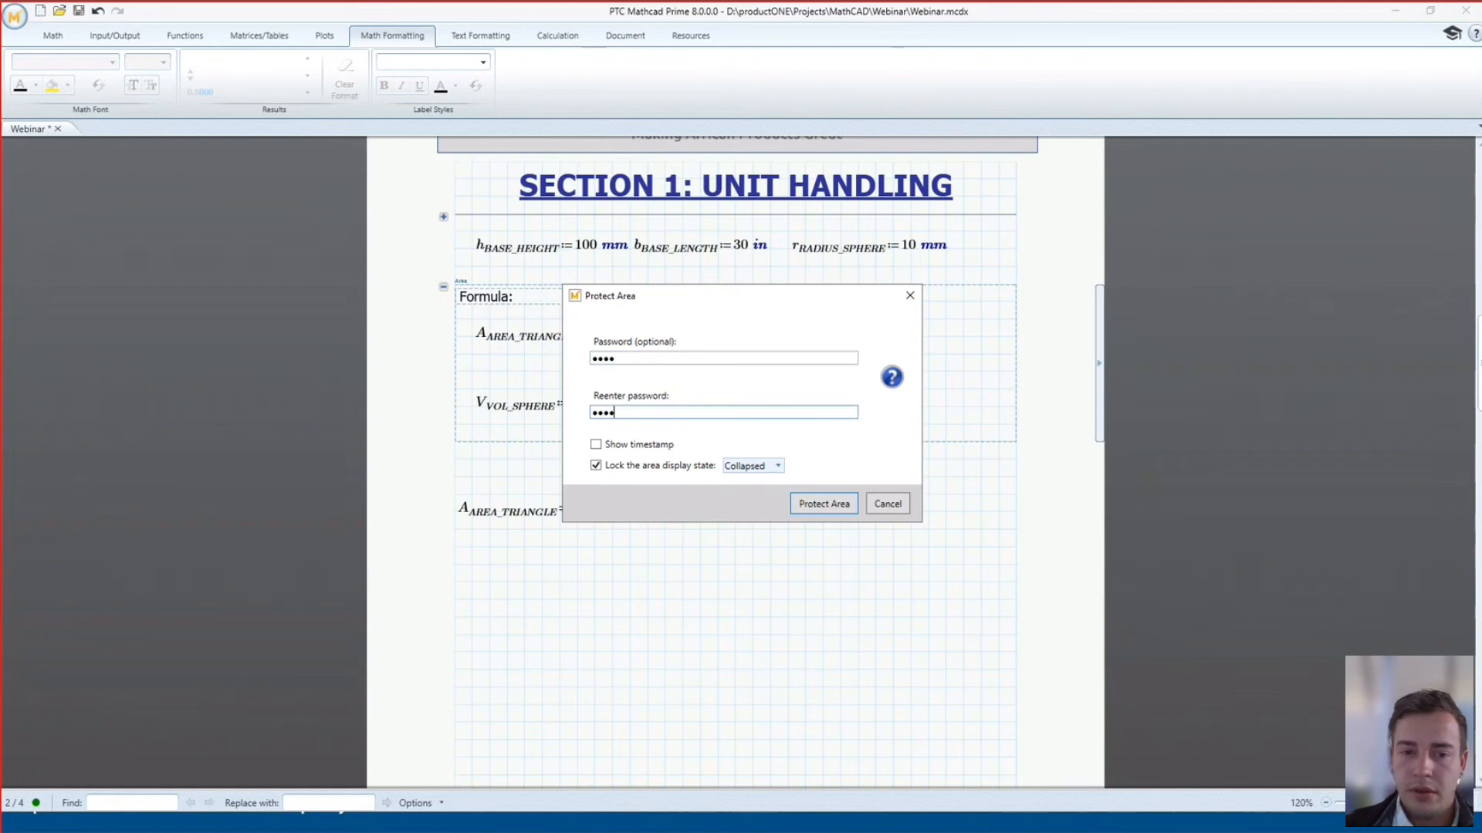
{"action": "left_click", "coordinate": [832, 503]}
{"action": "left_click", "coordinate": [593, 460]}
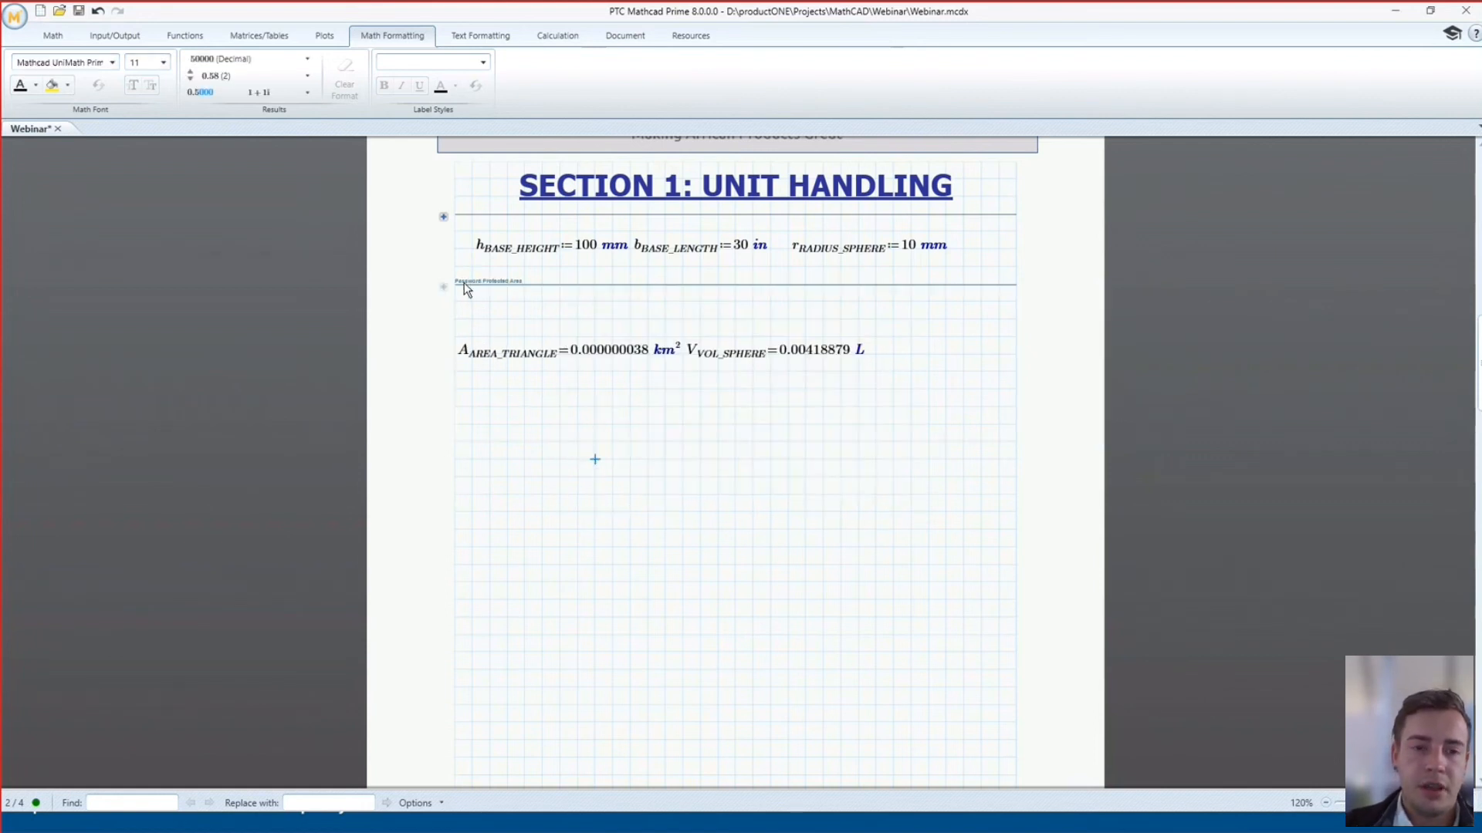
{"action": "scroll", "coordinate": [465, 282], "scroll_direction": "up", "scroll_amount": 1, "text": "ctrl"}
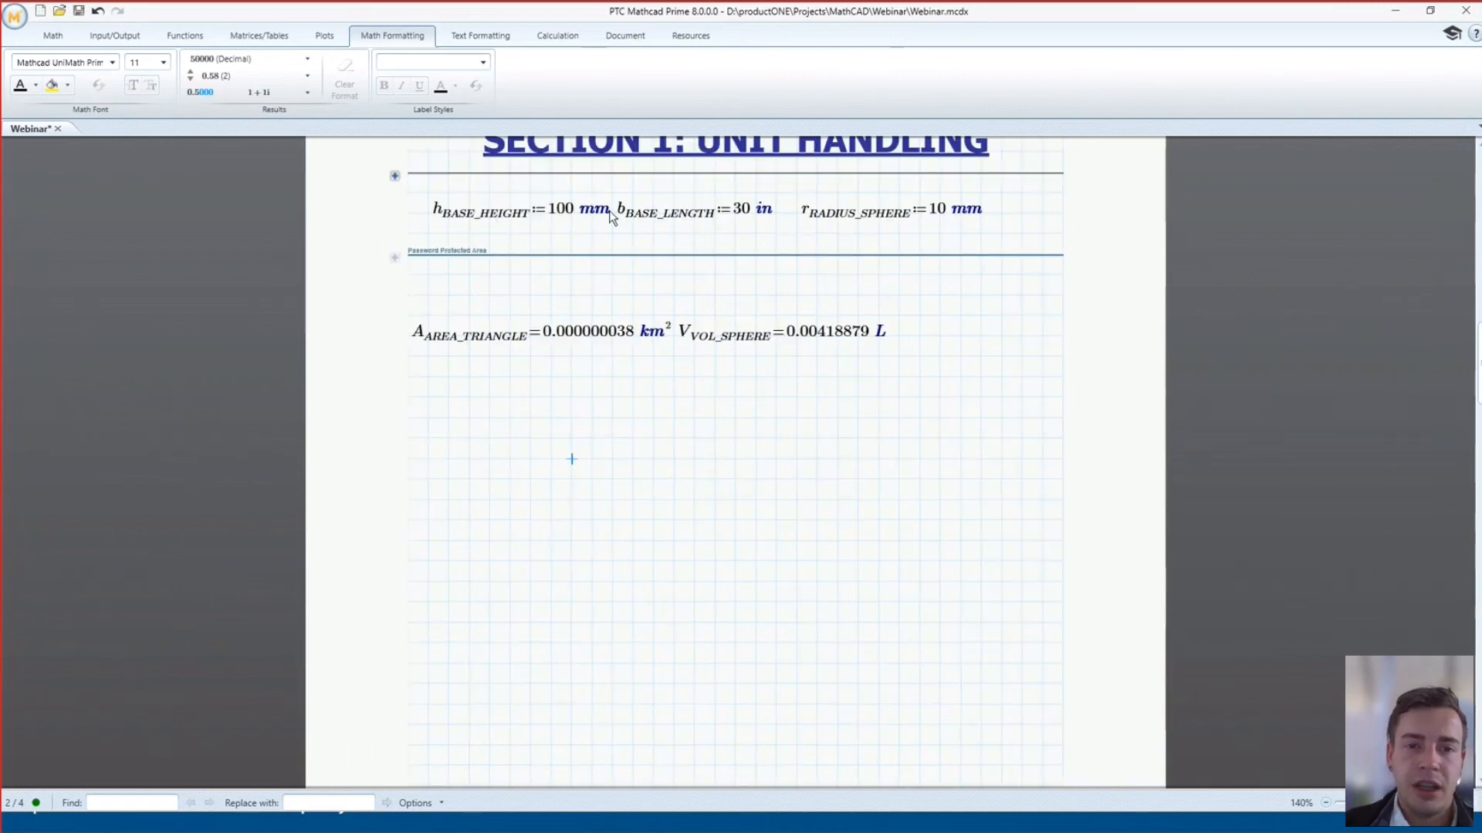
Change the base height from 100 to 500 mm so the area becomes 0.000000191 km²
{"action": "left_click", "coordinate": [572, 210]}
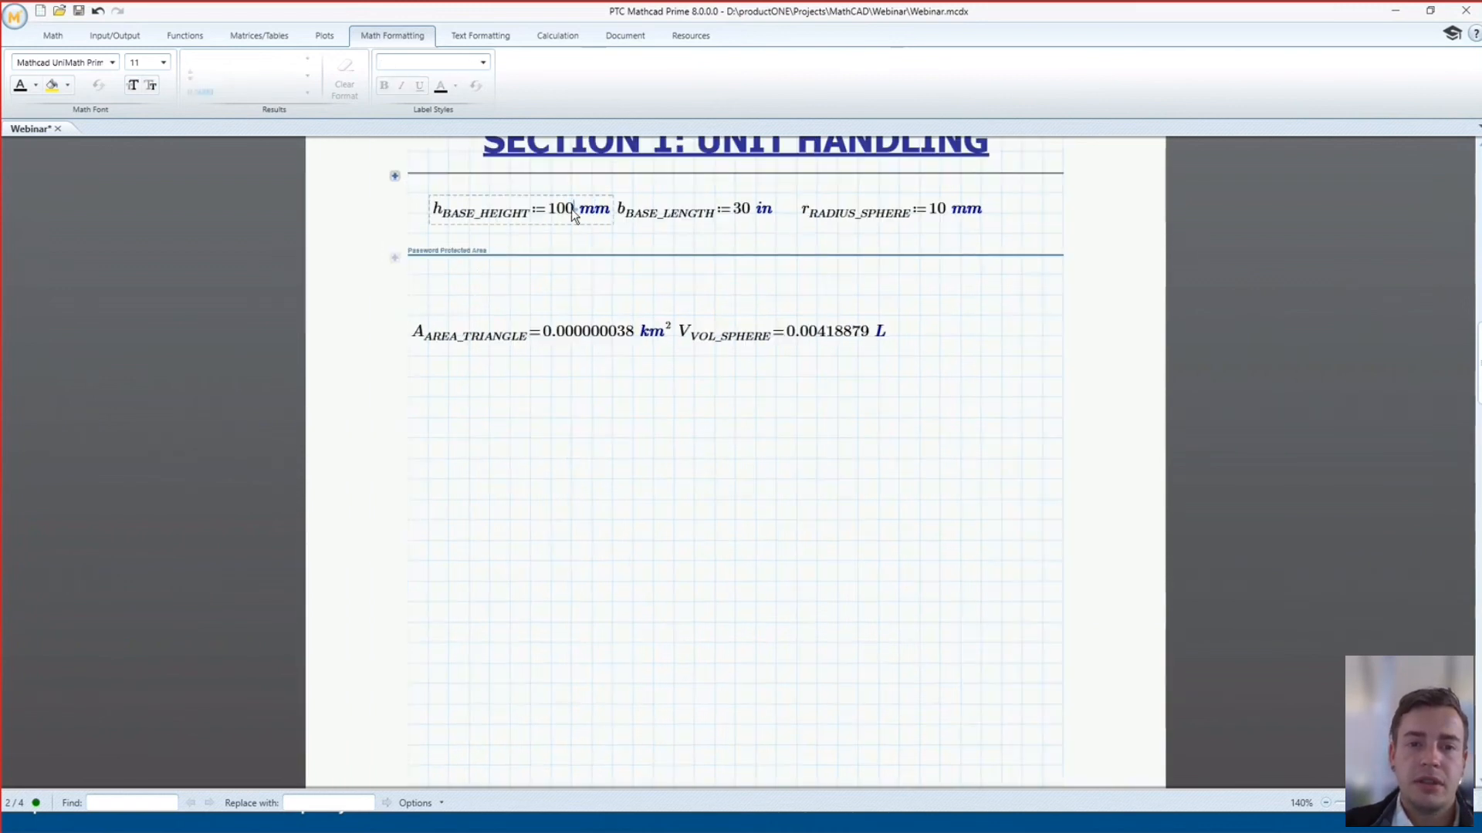
{"action": "key", "text": "BackSpace"}
{"action": "key", "text": "BackSpace"}
{"action": "key", "text": "BackSpace"}
{"action": "type", "text": "500"}
{"action": "left_click", "coordinate": [589, 432]}
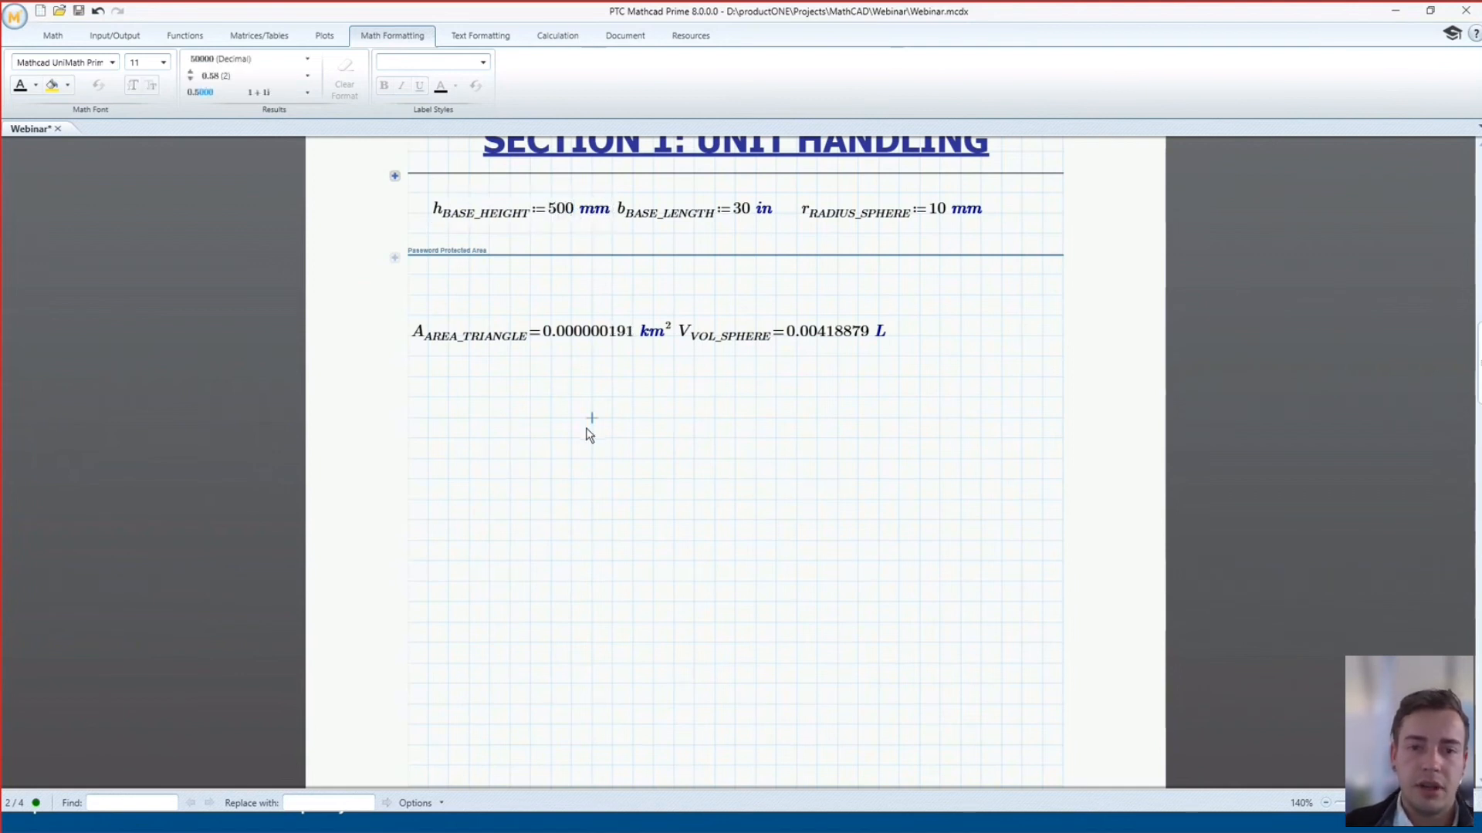
{"action": "left_click", "coordinate": [630, 488]}
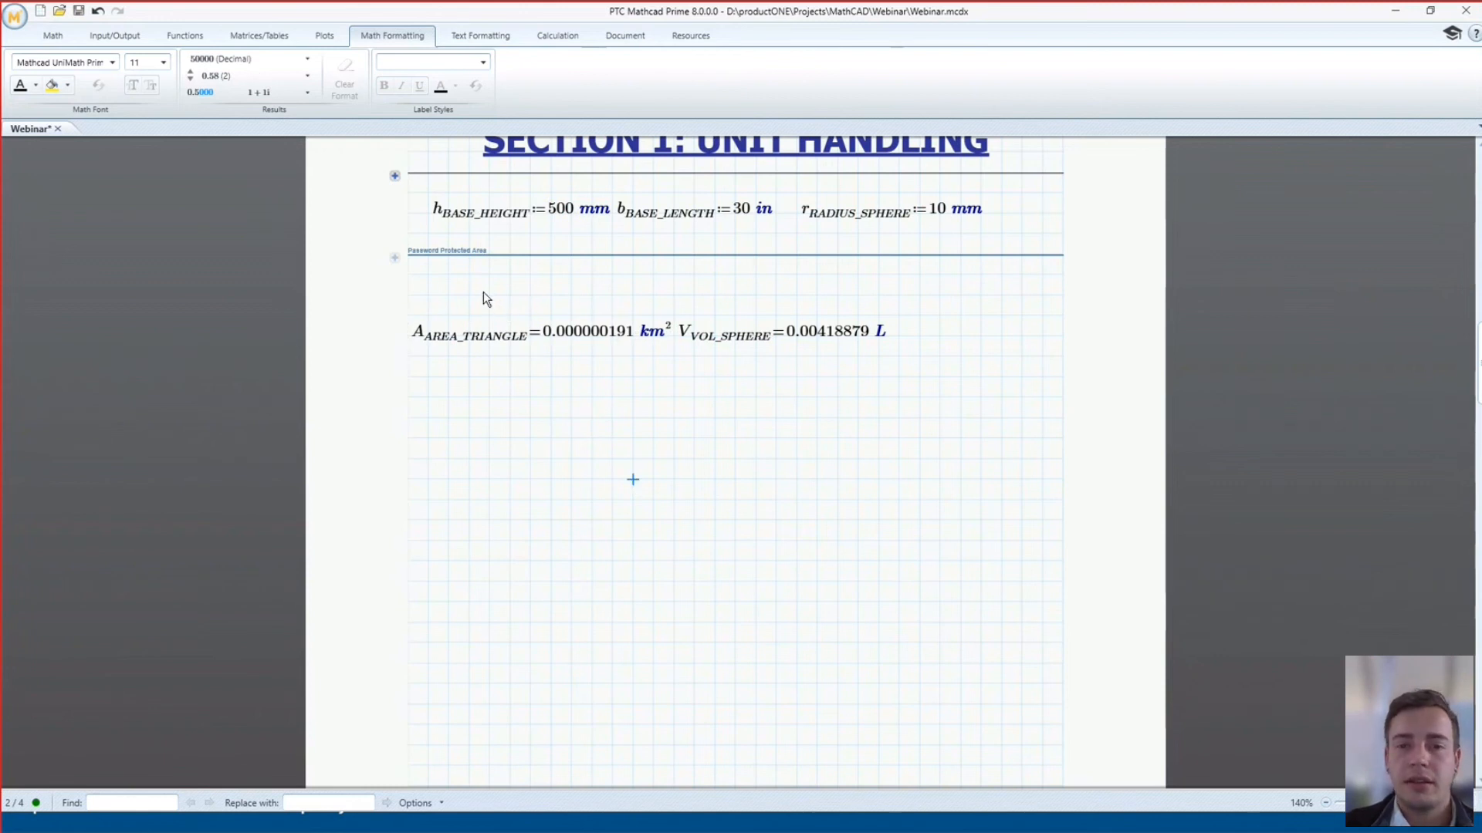
{"action": "left_click", "coordinate": [778, 324]}
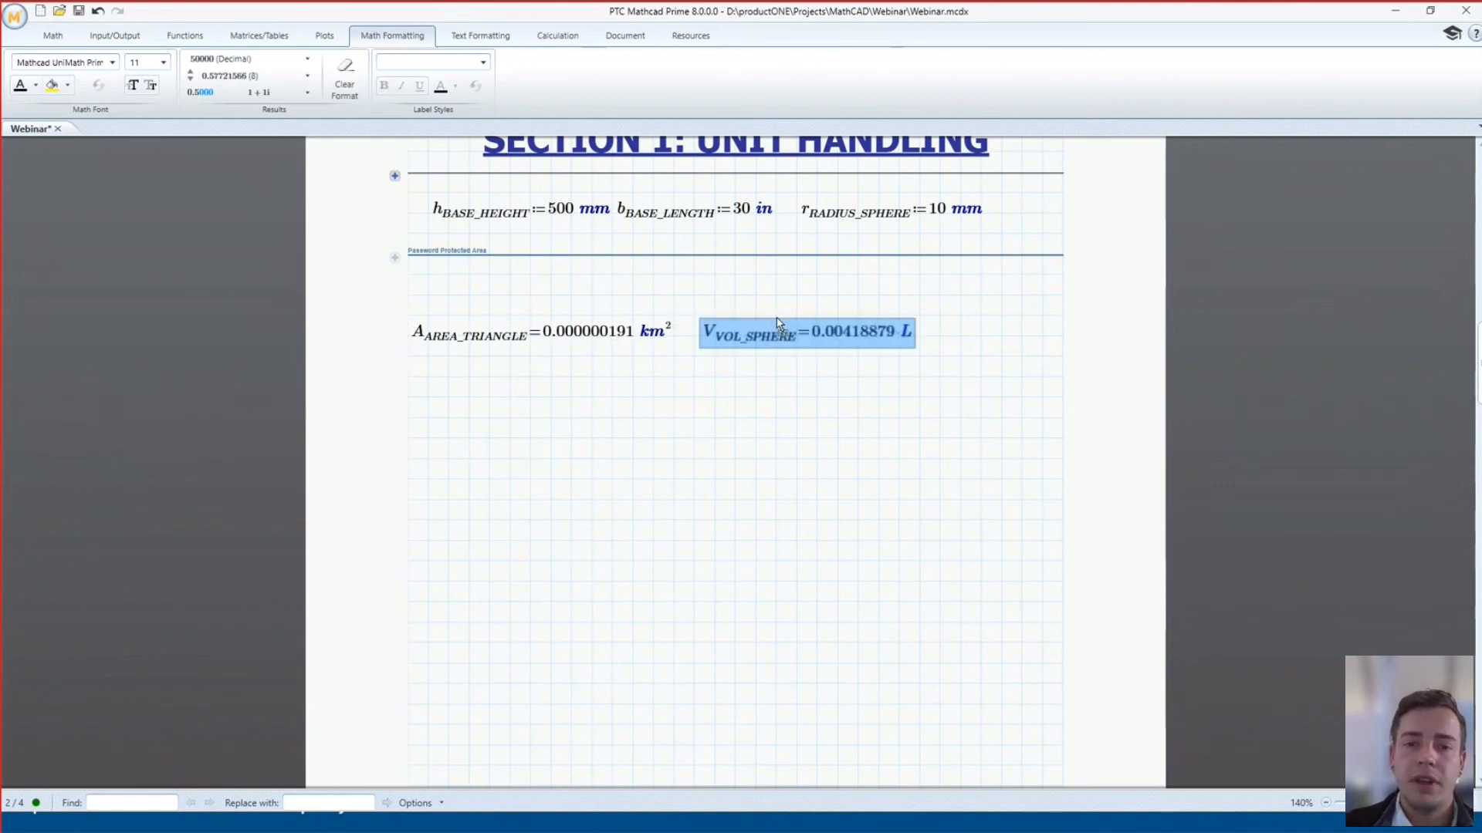
{"action": "left_click", "coordinate": [731, 396]}
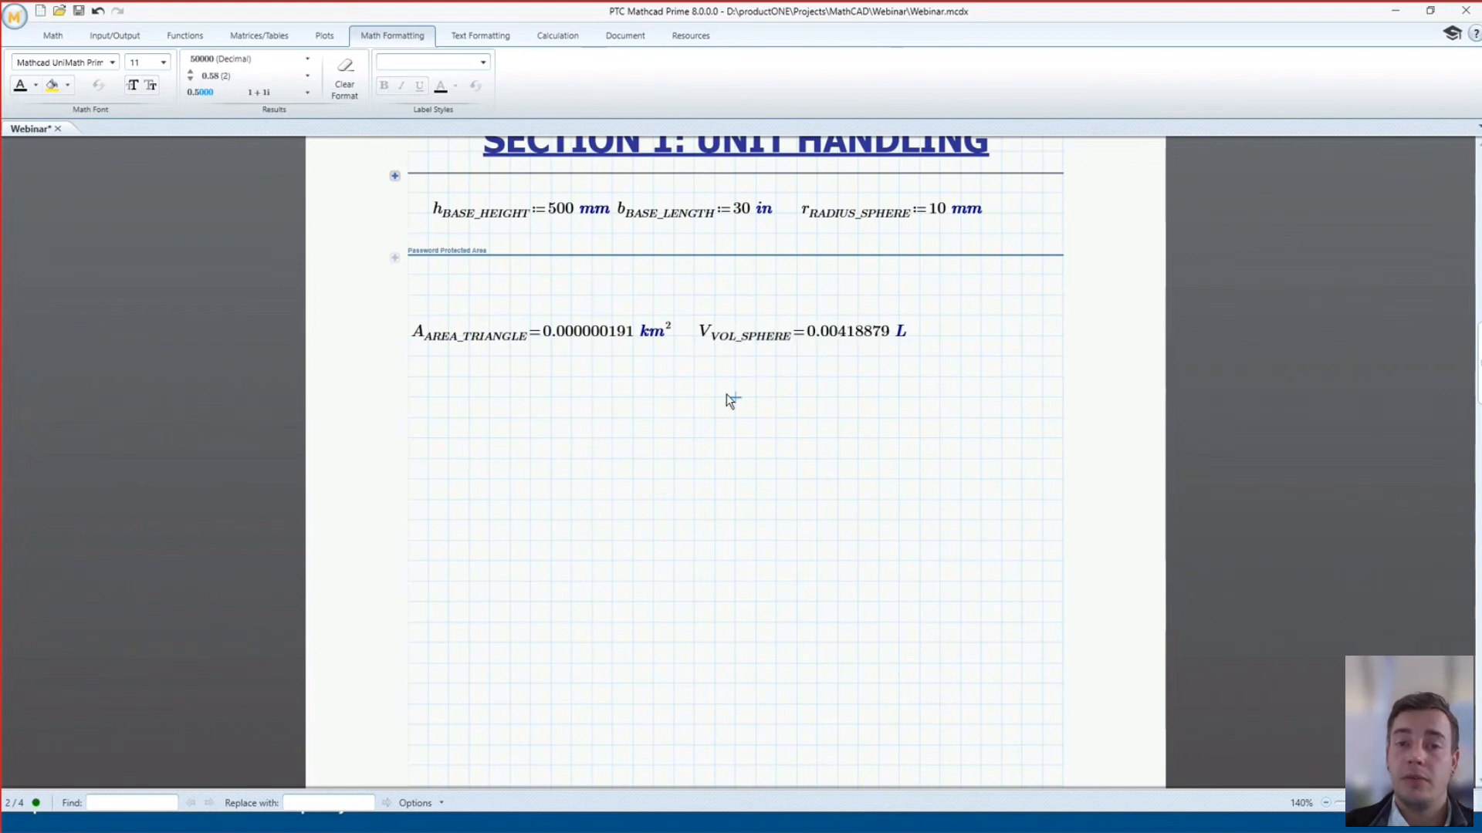
Remove the Formula area's password protection using its password, then expand the area
{"action": "left_click", "coordinate": [396, 258]}
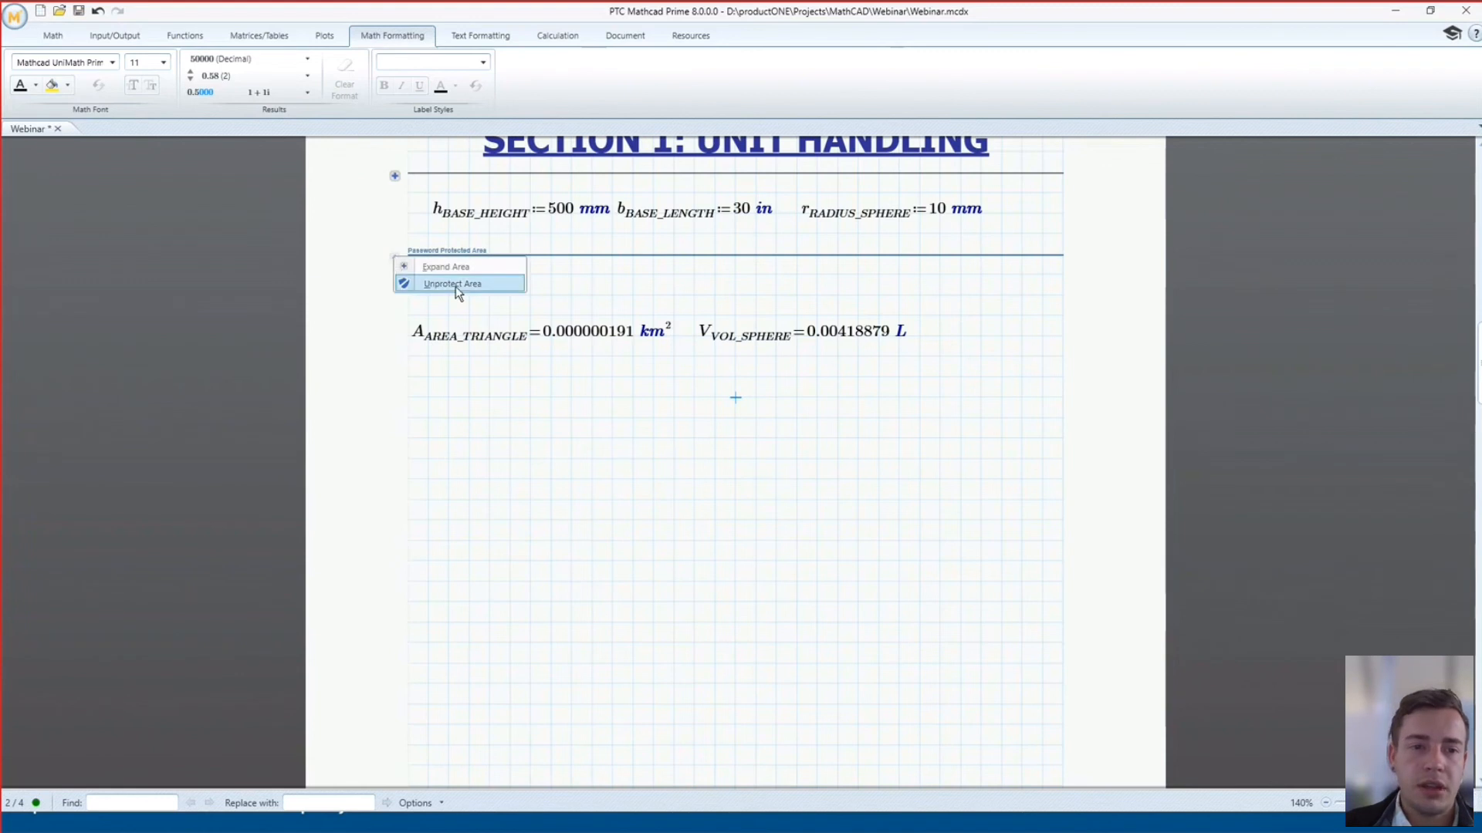
{"action": "left_click", "coordinate": [438, 287]}
{"action": "type", "text": "••••"}
{"action": "left_click", "coordinate": [761, 447]}
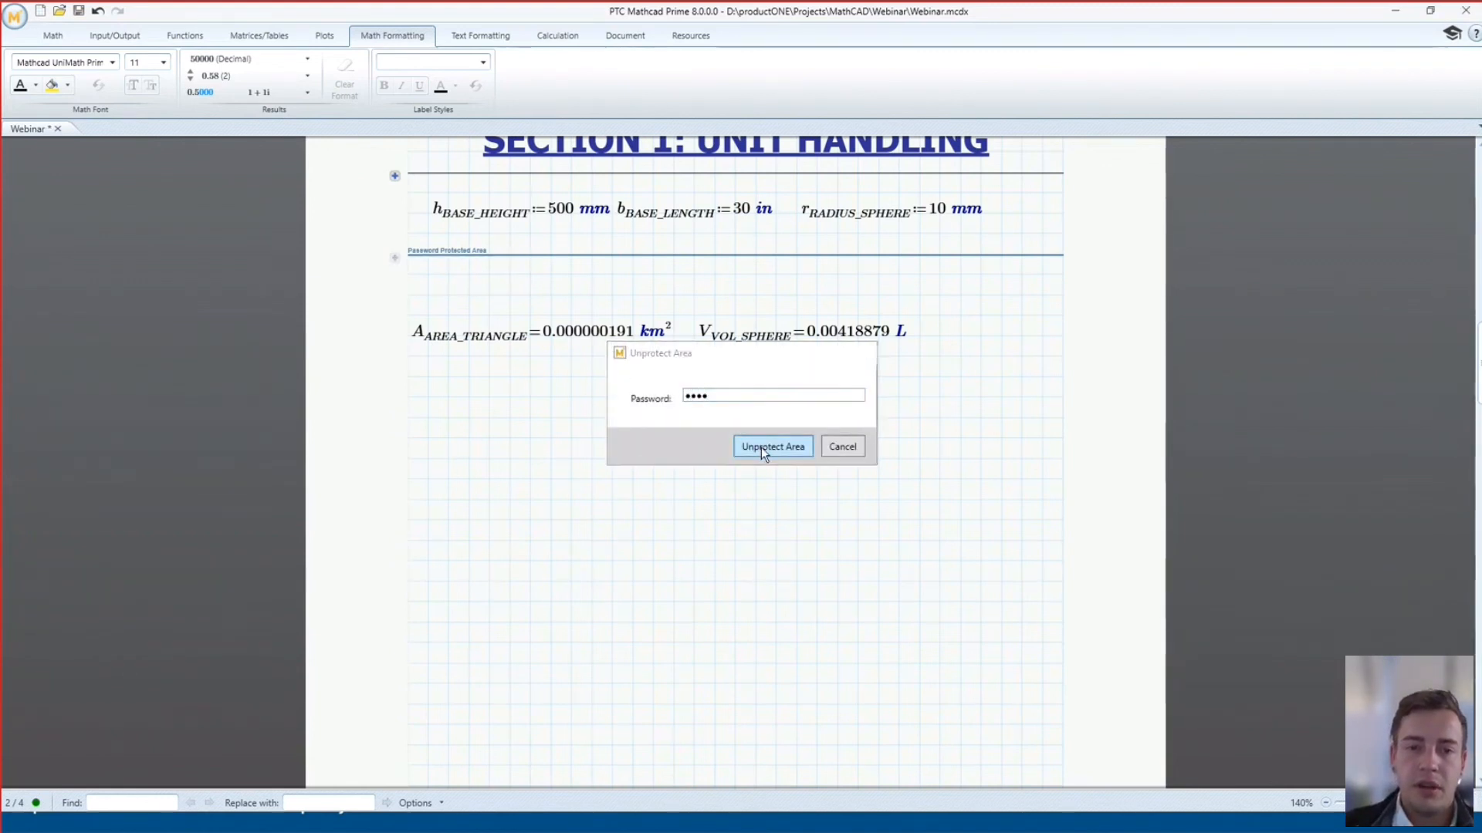
{"action": "left_click", "coordinate": [395, 259]}
Password-protect the Formula area again, keeping it locked in the expanded state
{"action": "right_click", "coordinate": [396, 260]}
{"action": "left_click", "coordinate": [439, 285]}
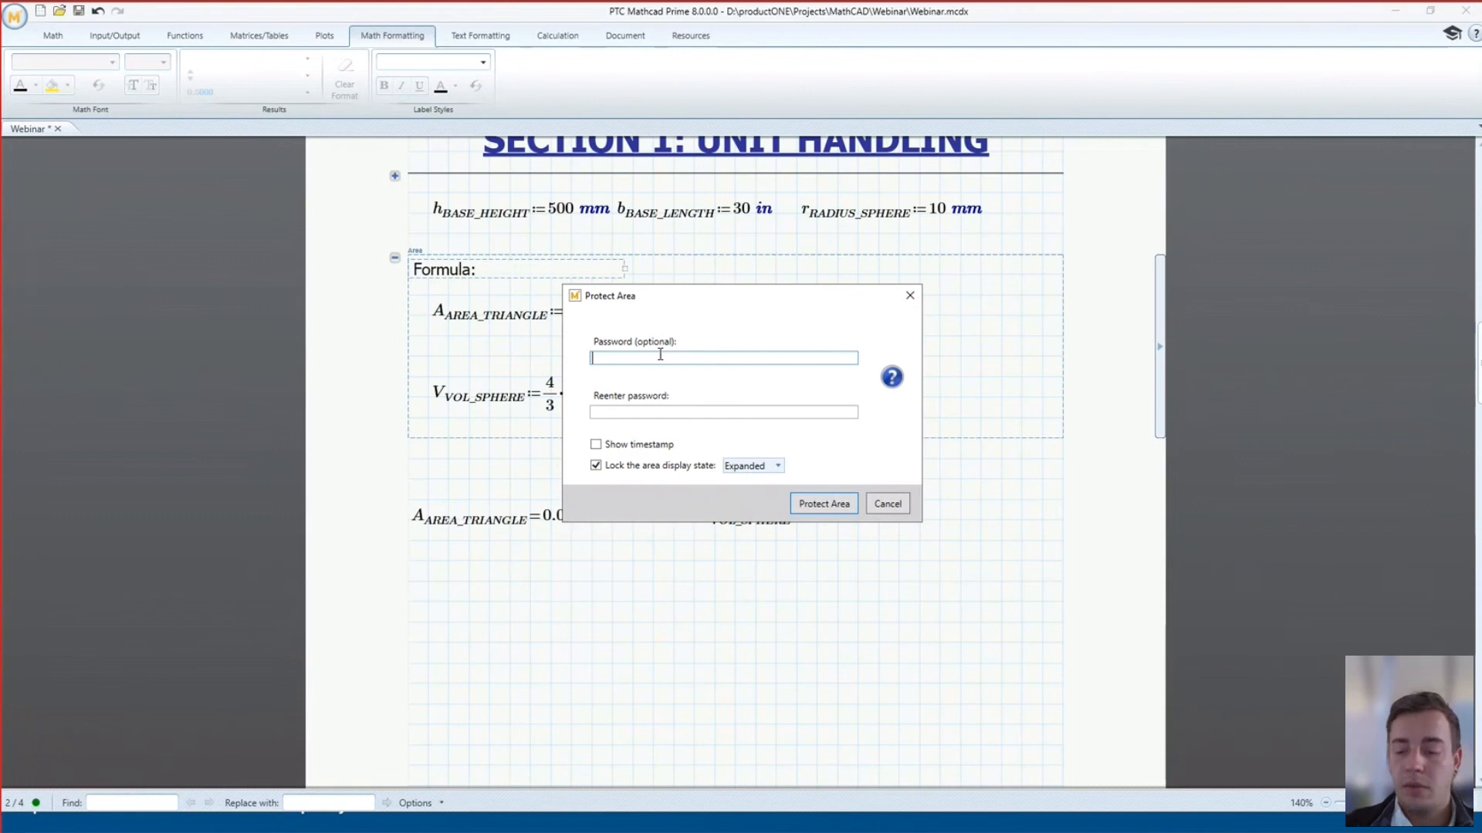
{"action": "type", "text": "••••"}
{"action": "key", "text": "Tab"}
{"action": "type", "text": "••••"}
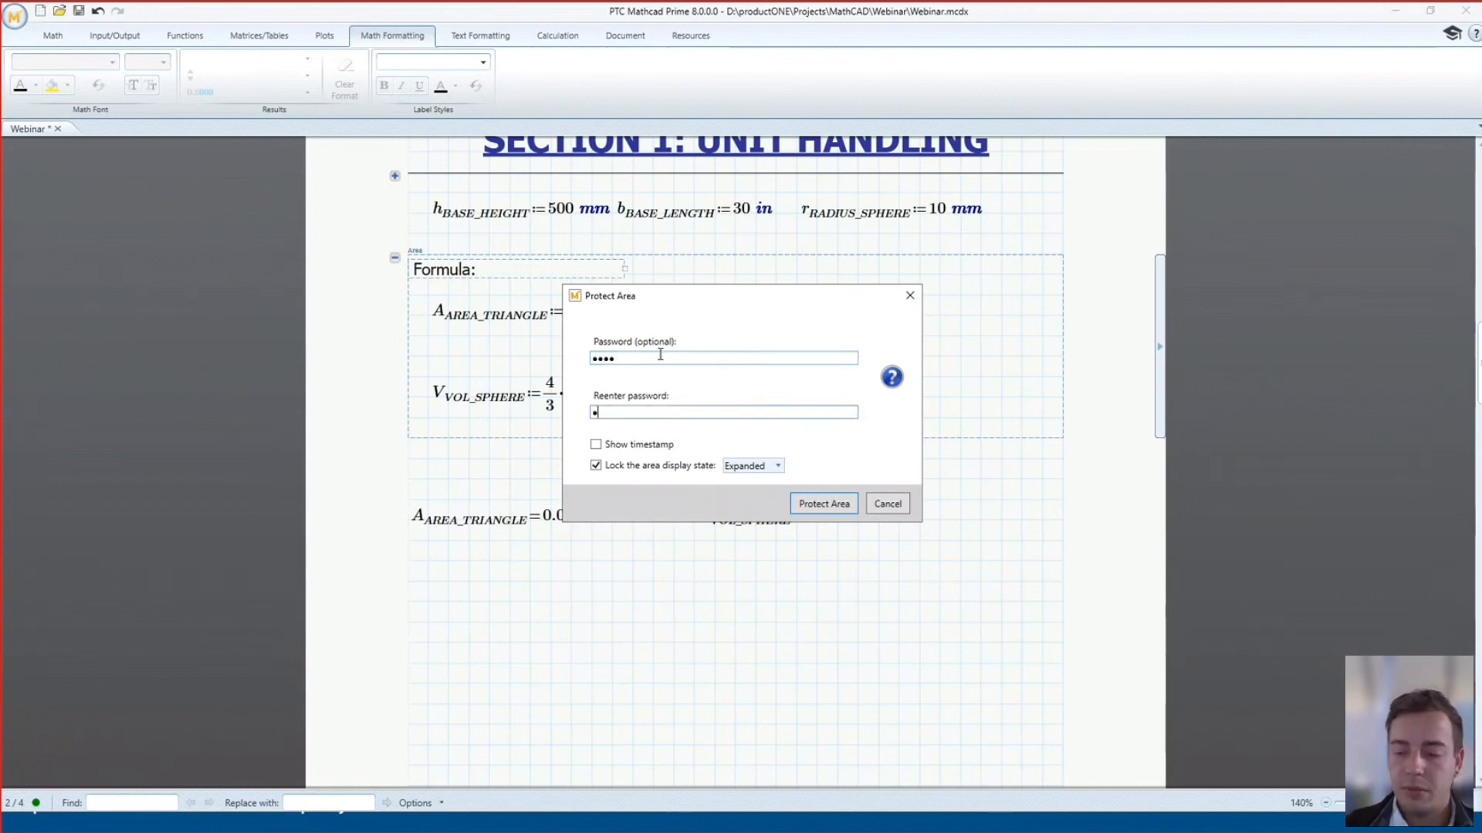
{"action": "left_click", "coordinate": [778, 466]}
{"action": "left_click", "coordinate": [750, 484]}
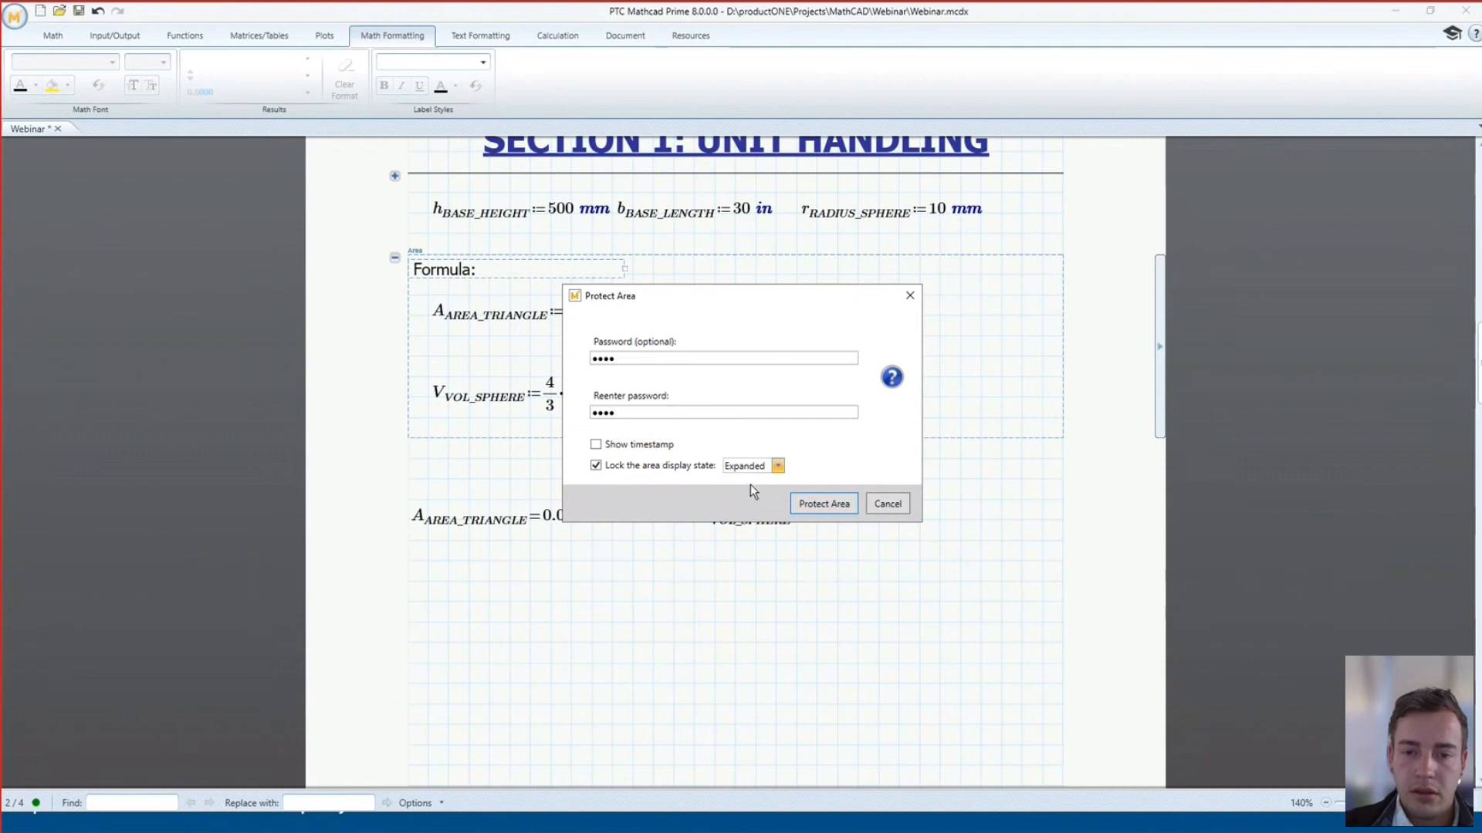
{"action": "left_click", "coordinate": [821, 504]}
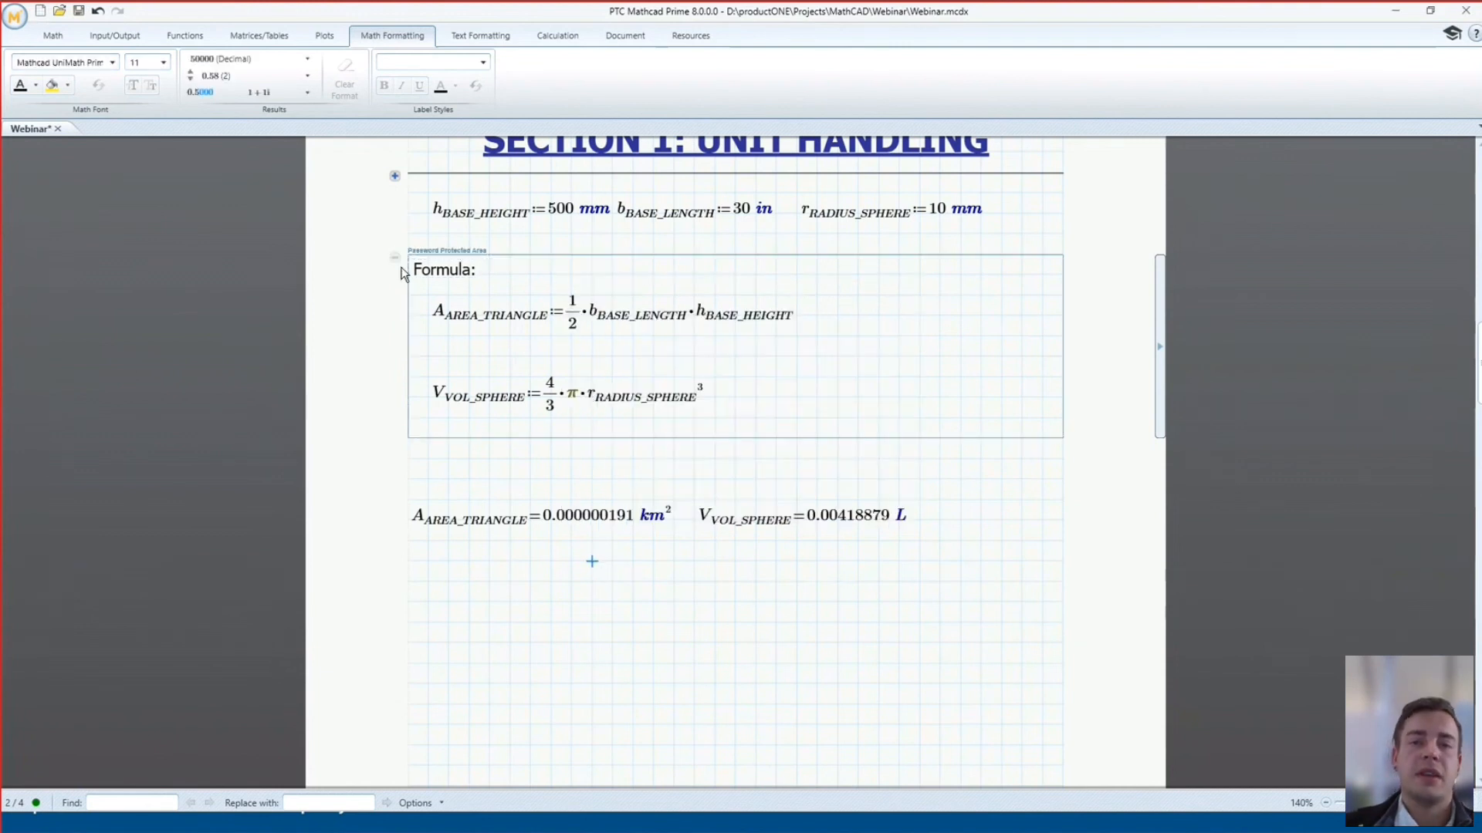
Change the base height to 1000 m so the triangle area reads 0.000381 km²
{"action": "key", "text": "ctrl"}
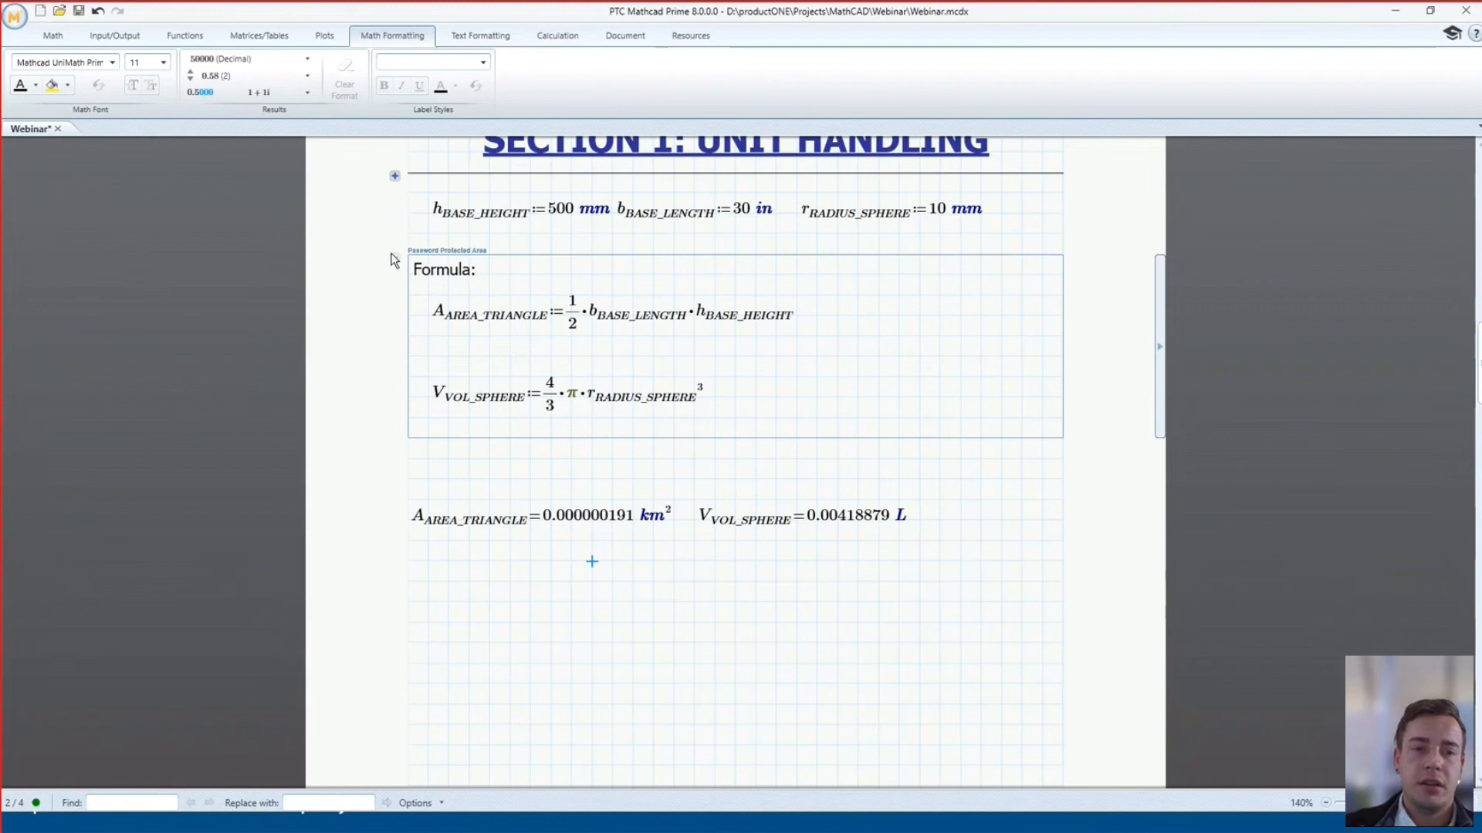
{"action": "left_click", "coordinate": [573, 210]}
{"action": "key", "text": "Delete"}
{"action": "key", "text": "Delete"}
{"action": "type", "text": "100"}
{"action": "key", "text": "Return"}
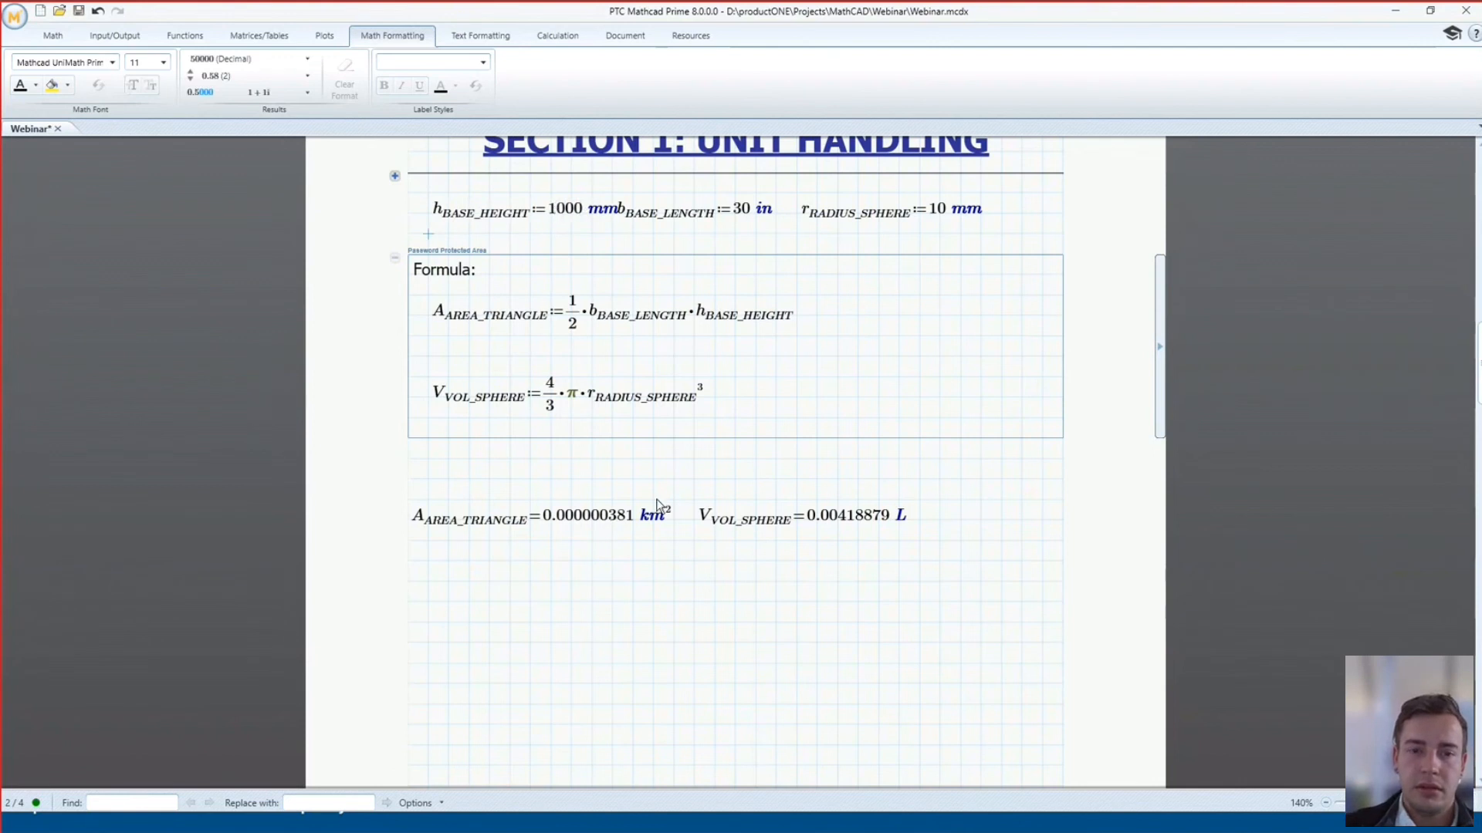
{"action": "left_click", "coordinate": [606, 215]}
{"action": "key", "text": "BackSpace"}
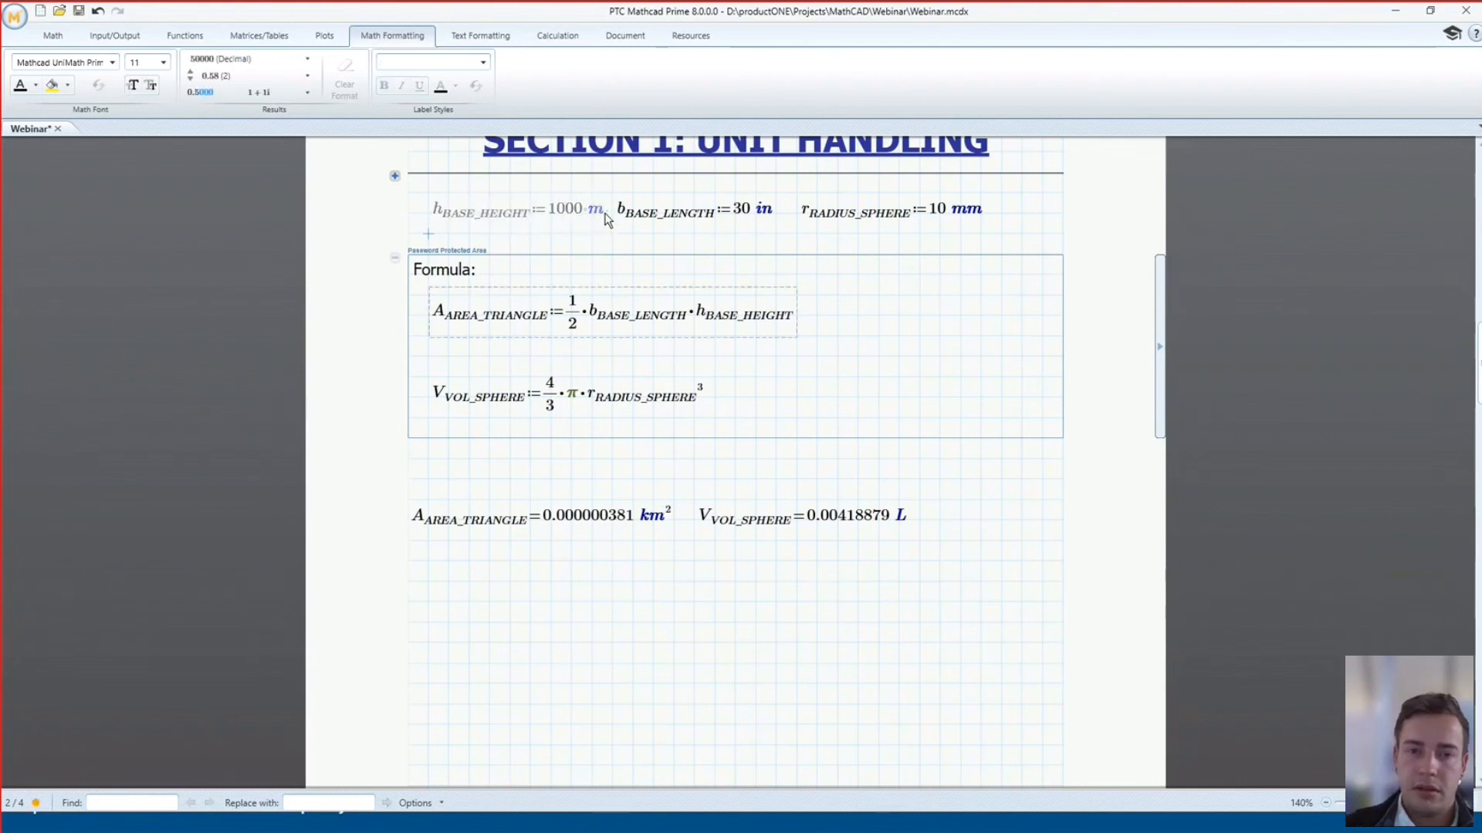
{"action": "key", "text": "Return"}
{"action": "left_click", "coordinate": [633, 581]}
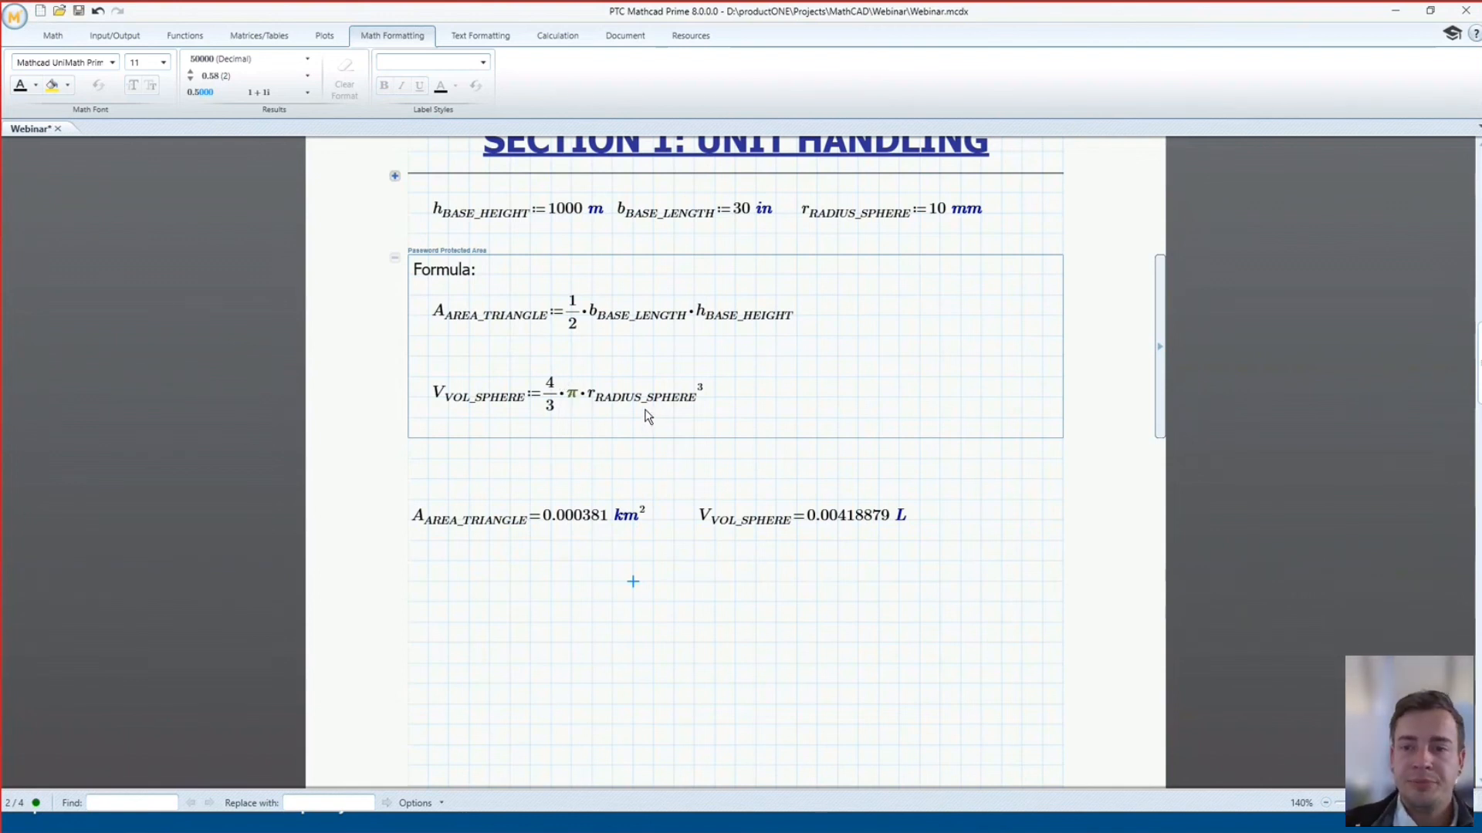
Scroll to Section 2: Matrices and insert empty columns right and left in matrix A
{"action": "scroll", "coordinate": [646, 411], "scroll_direction": "down", "scroll_amount": 10}
{"action": "scroll", "coordinate": [625, 396], "scroll_direction": "down", "scroll_amount": 3}
{"action": "scroll", "coordinate": [590, 369], "scroll_direction": "down", "scroll_amount": 1}
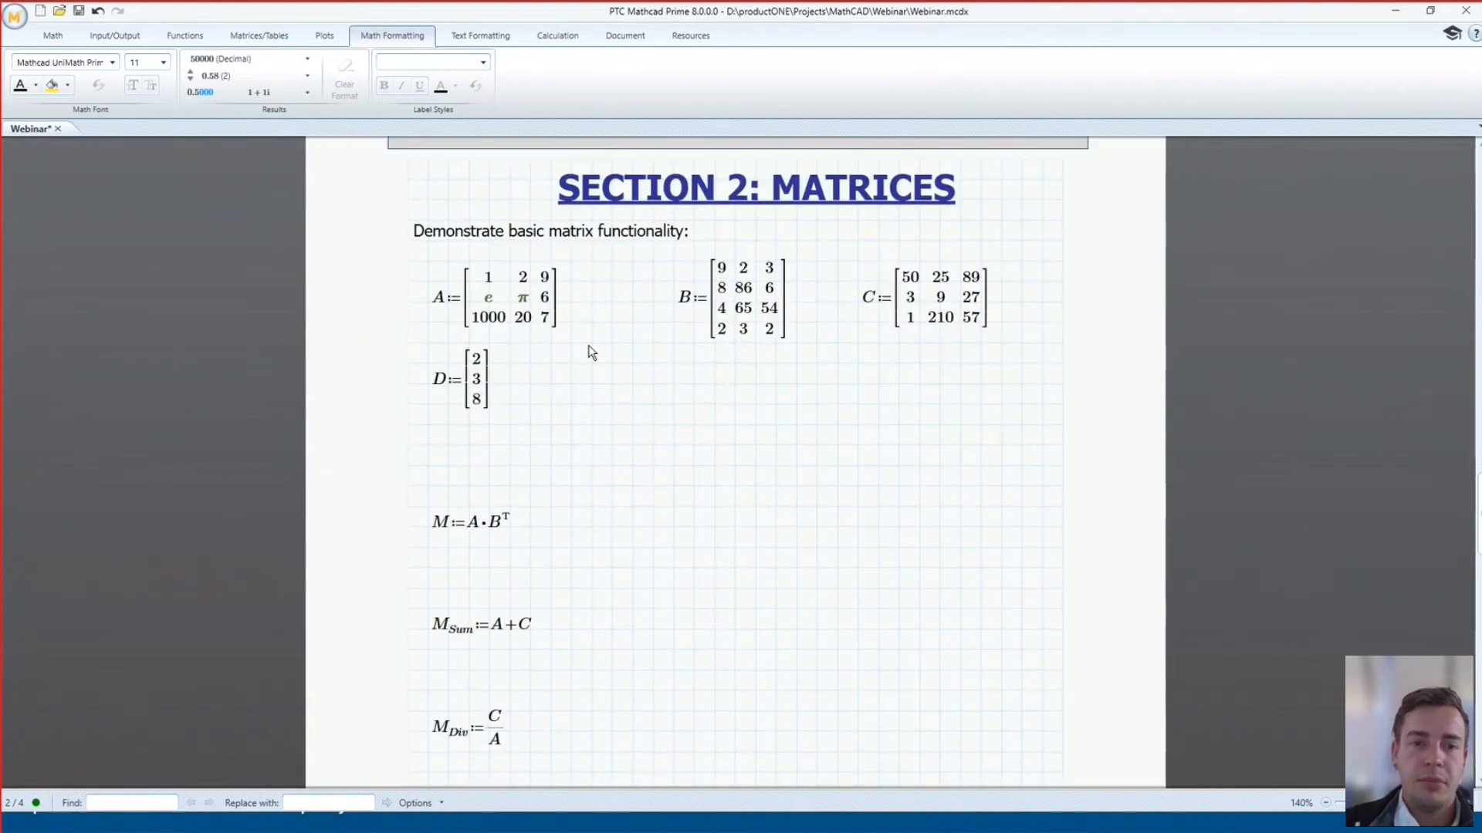
{"action": "left_click", "coordinate": [550, 318]}
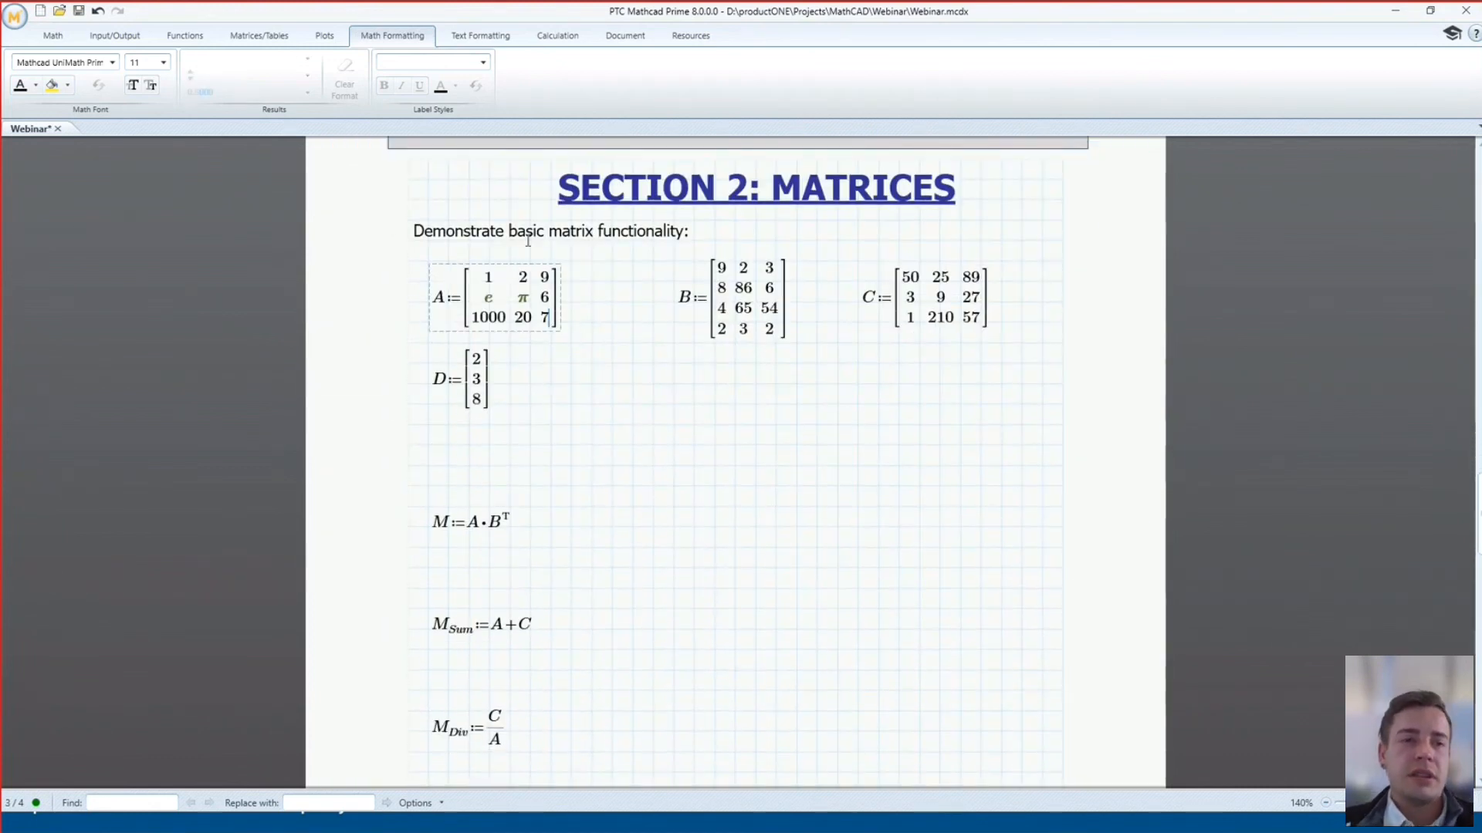
{"action": "left_click", "coordinate": [247, 35]}
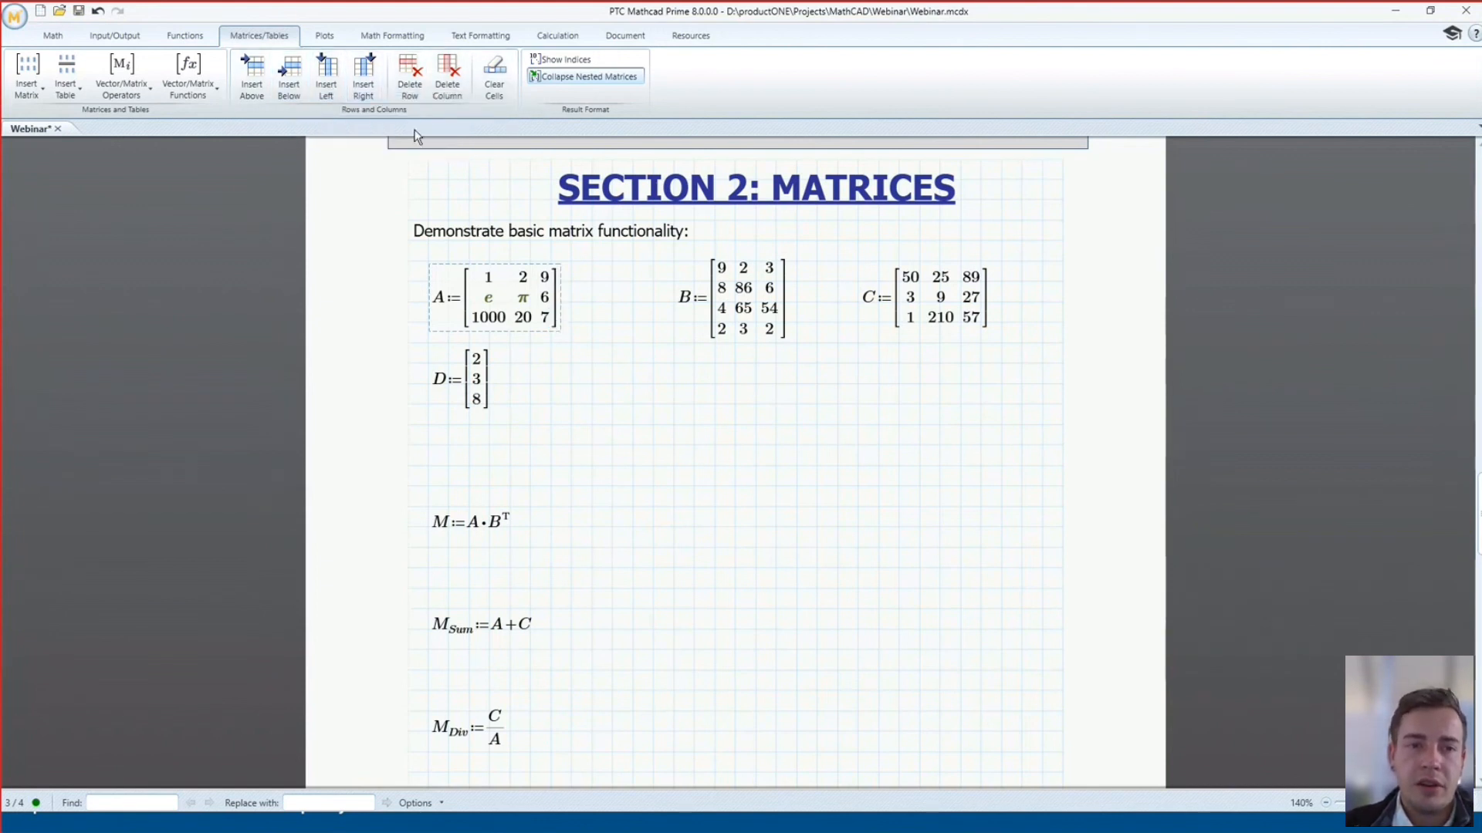
{"action": "left_click", "coordinate": [363, 73]}
{"action": "left_click", "coordinate": [517, 317]}
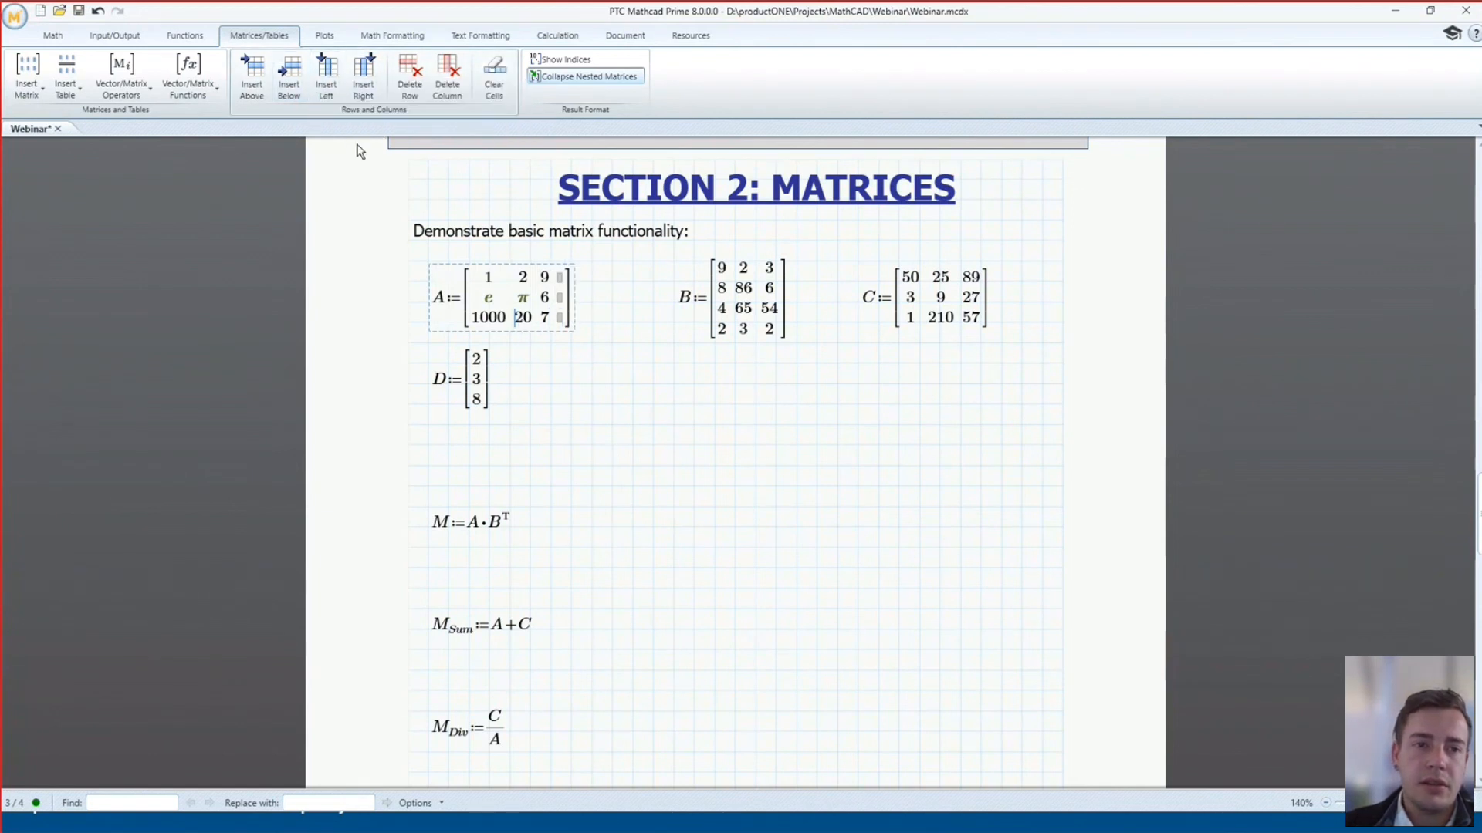
{"action": "left_click", "coordinate": [325, 73]}
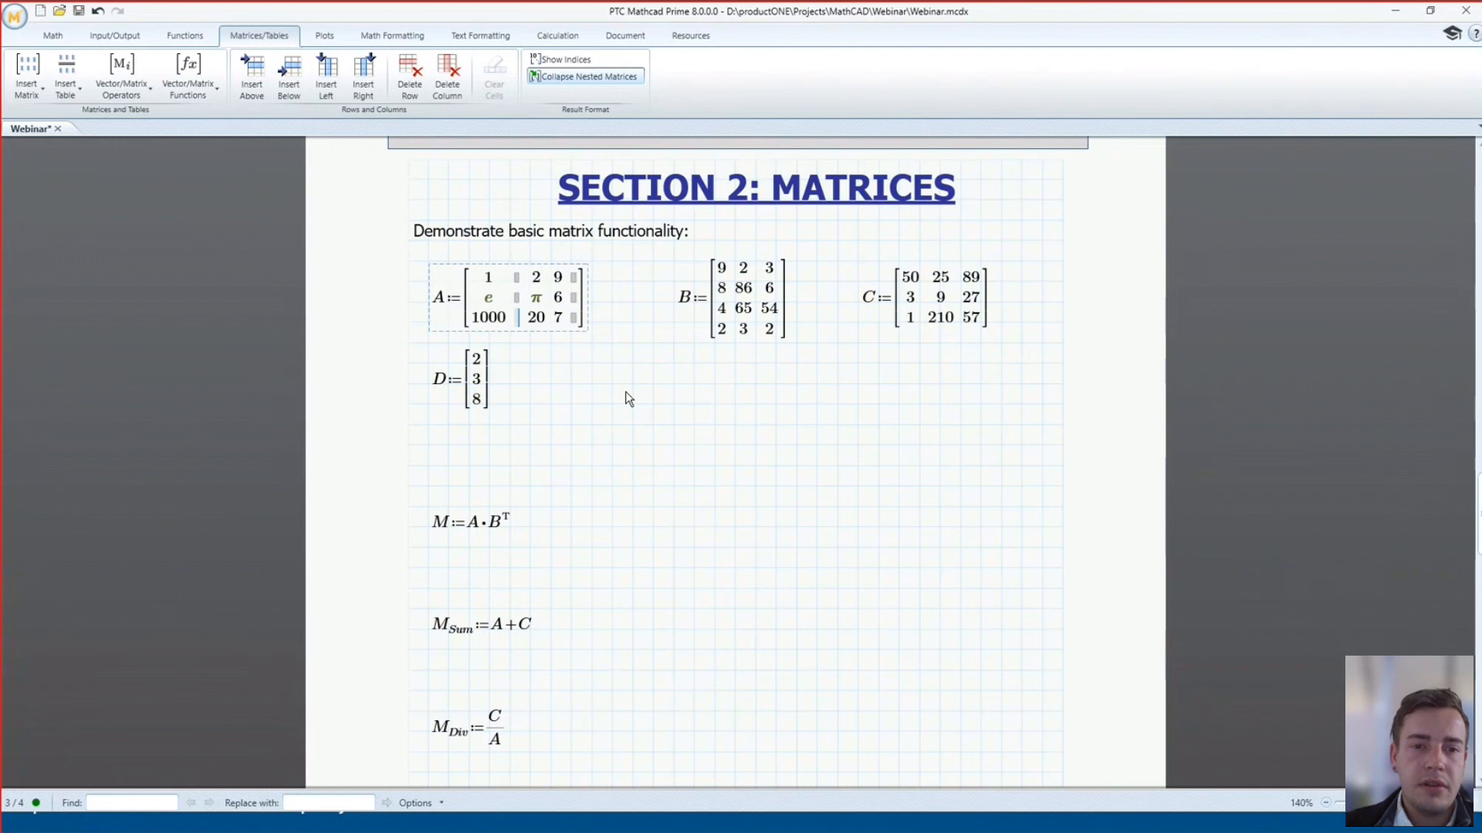
Insert two empty rows below A's top row, then undo all inserts to restore 3×3
{"action": "left_click", "coordinate": [539, 278]}
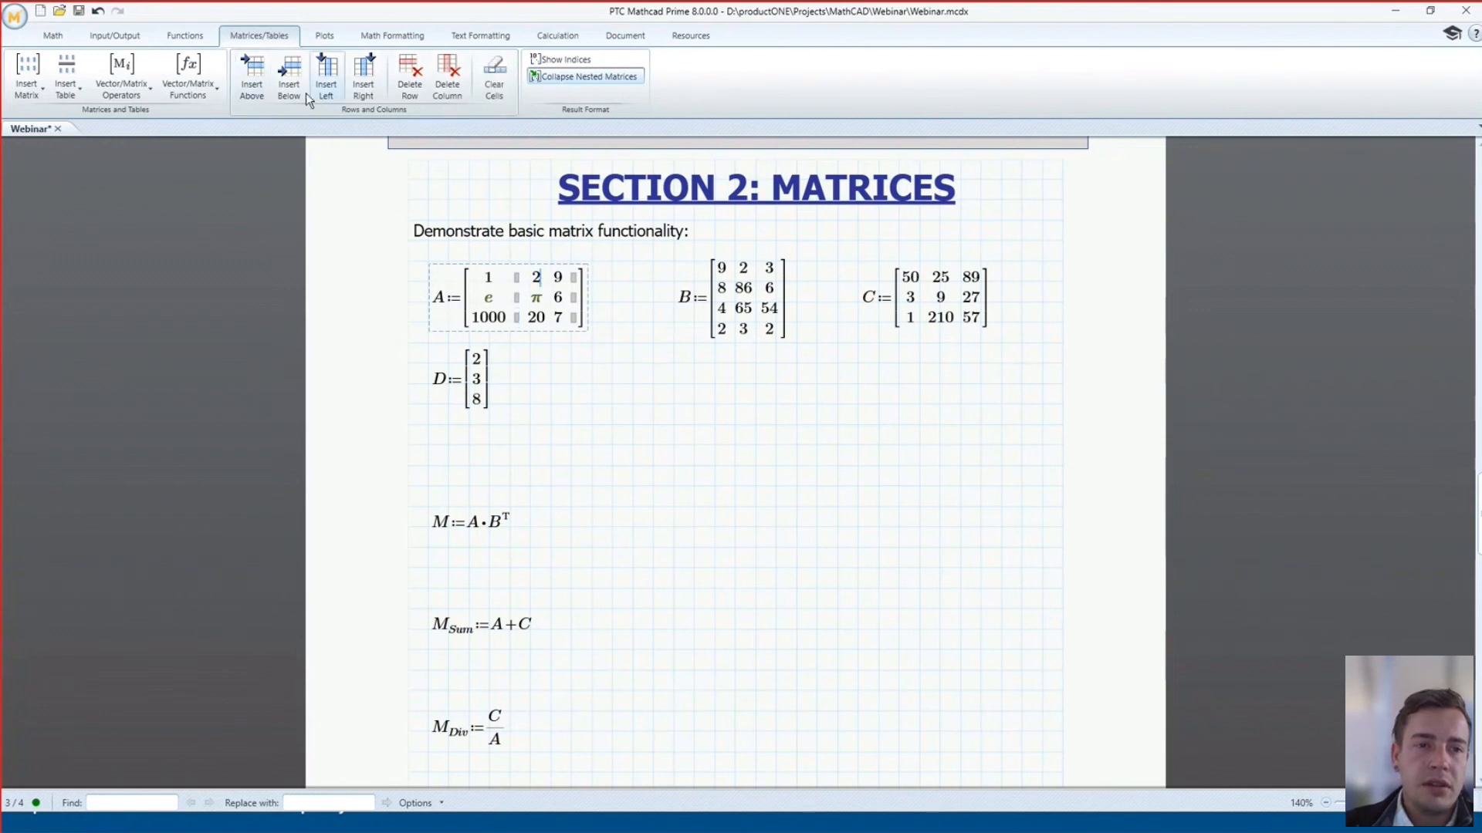
{"action": "left_click", "coordinate": [279, 84]}
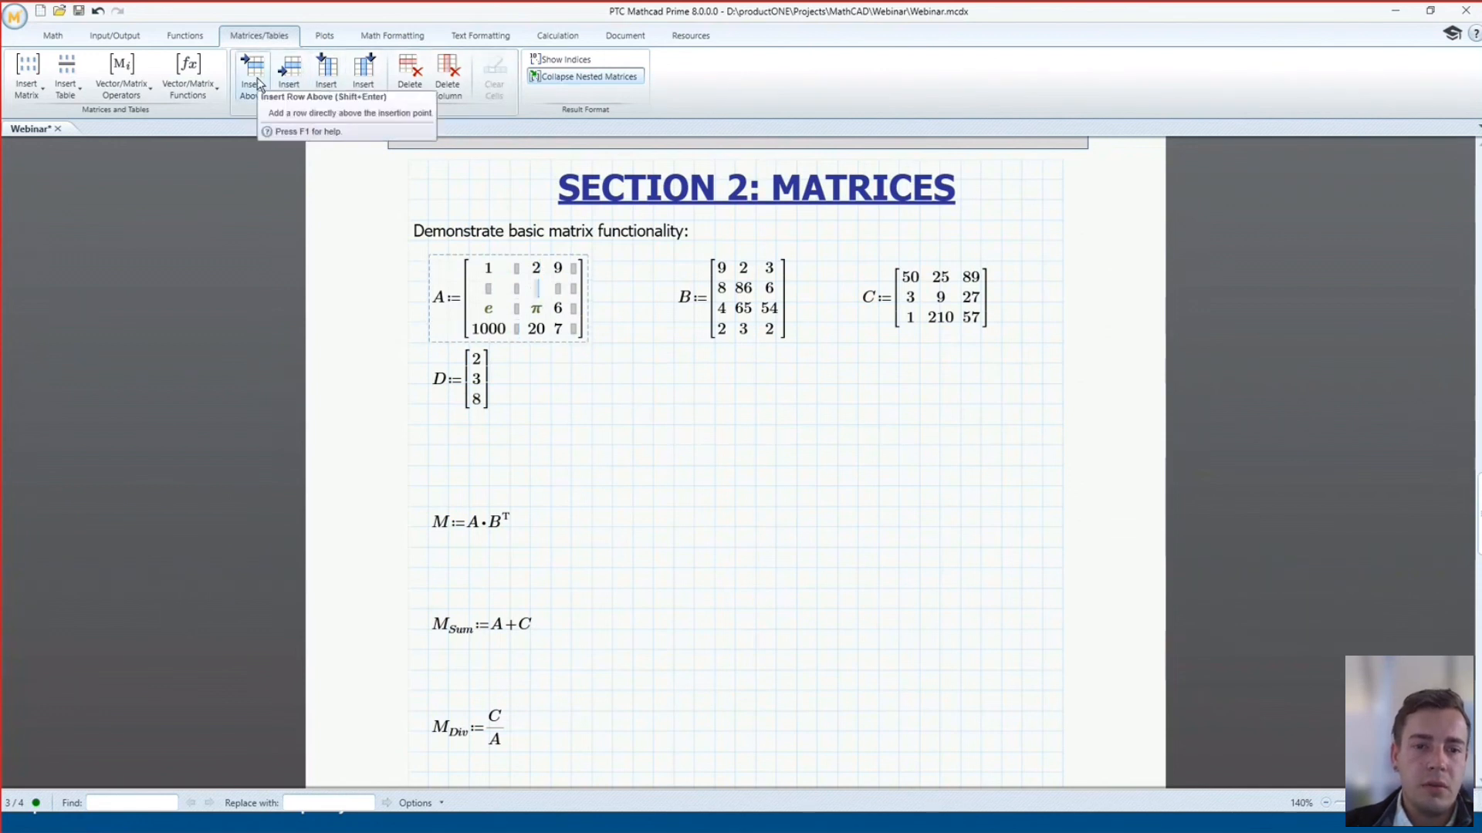
{"action": "left_click", "coordinate": [280, 87]}
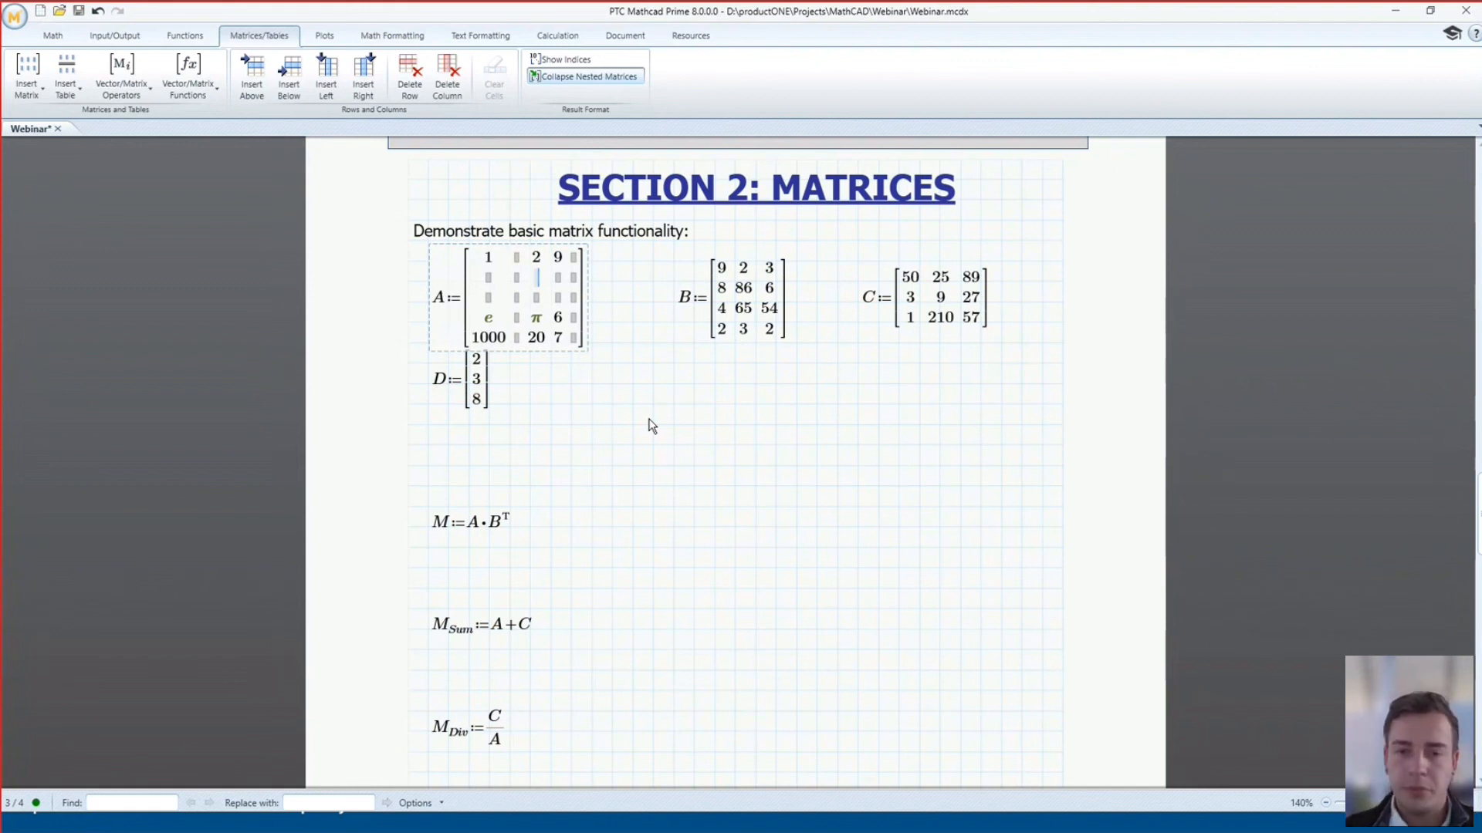
{"action": "key", "text": "ctrl+z"}
{"action": "key", "text": "ctrl+z"}
{"action": "key", "text": "ctrl+z"}
{"action": "key", "text": "ctrl+z"}
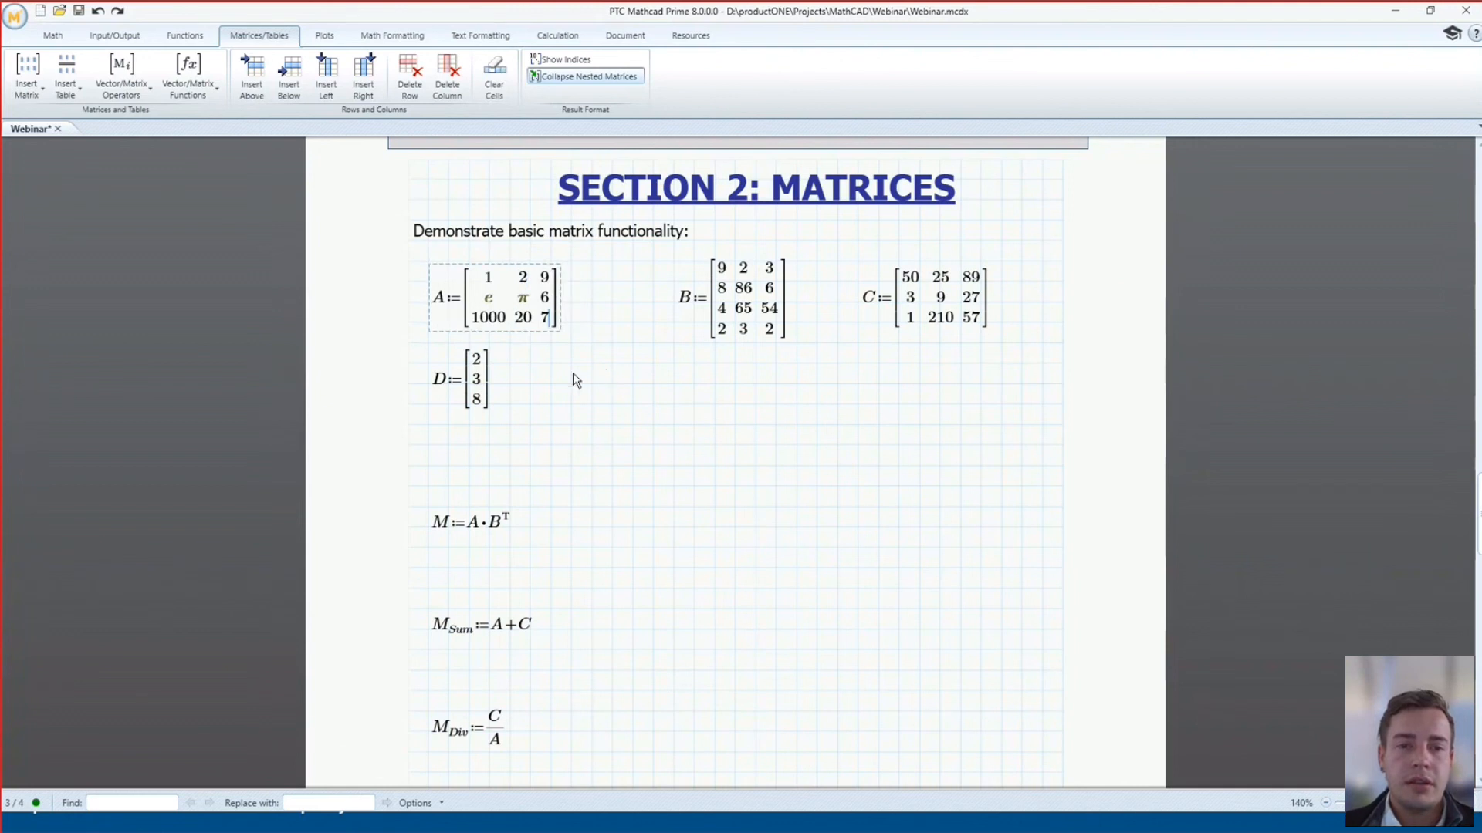
{"action": "left_click", "coordinate": [573, 373]}
Evaluate M, M_Sum and M_Div to show their results
{"action": "left_click", "coordinate": [508, 522]}
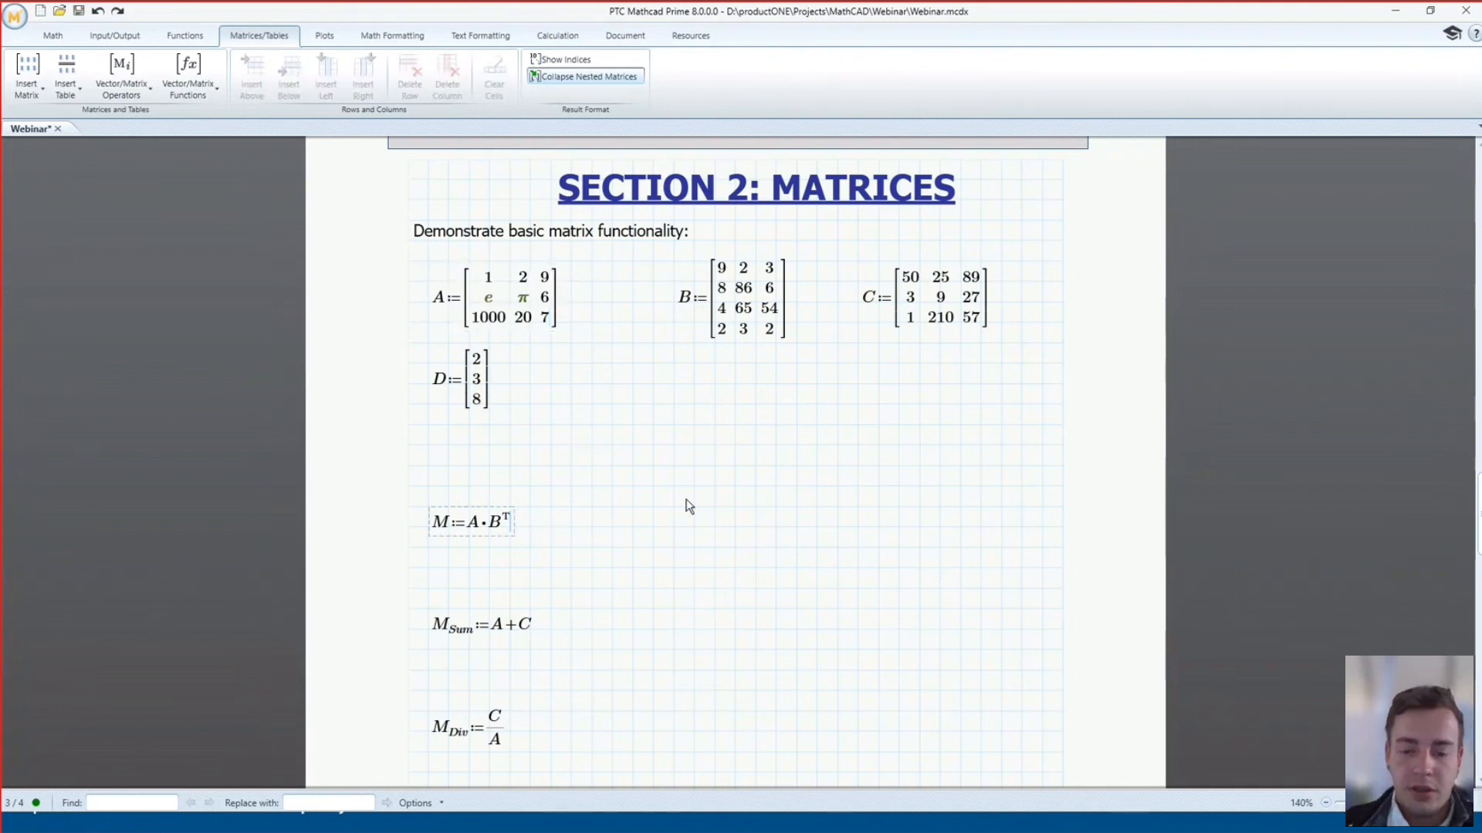
{"action": "type", "text": "="}
{"action": "left_click", "coordinate": [674, 630]}
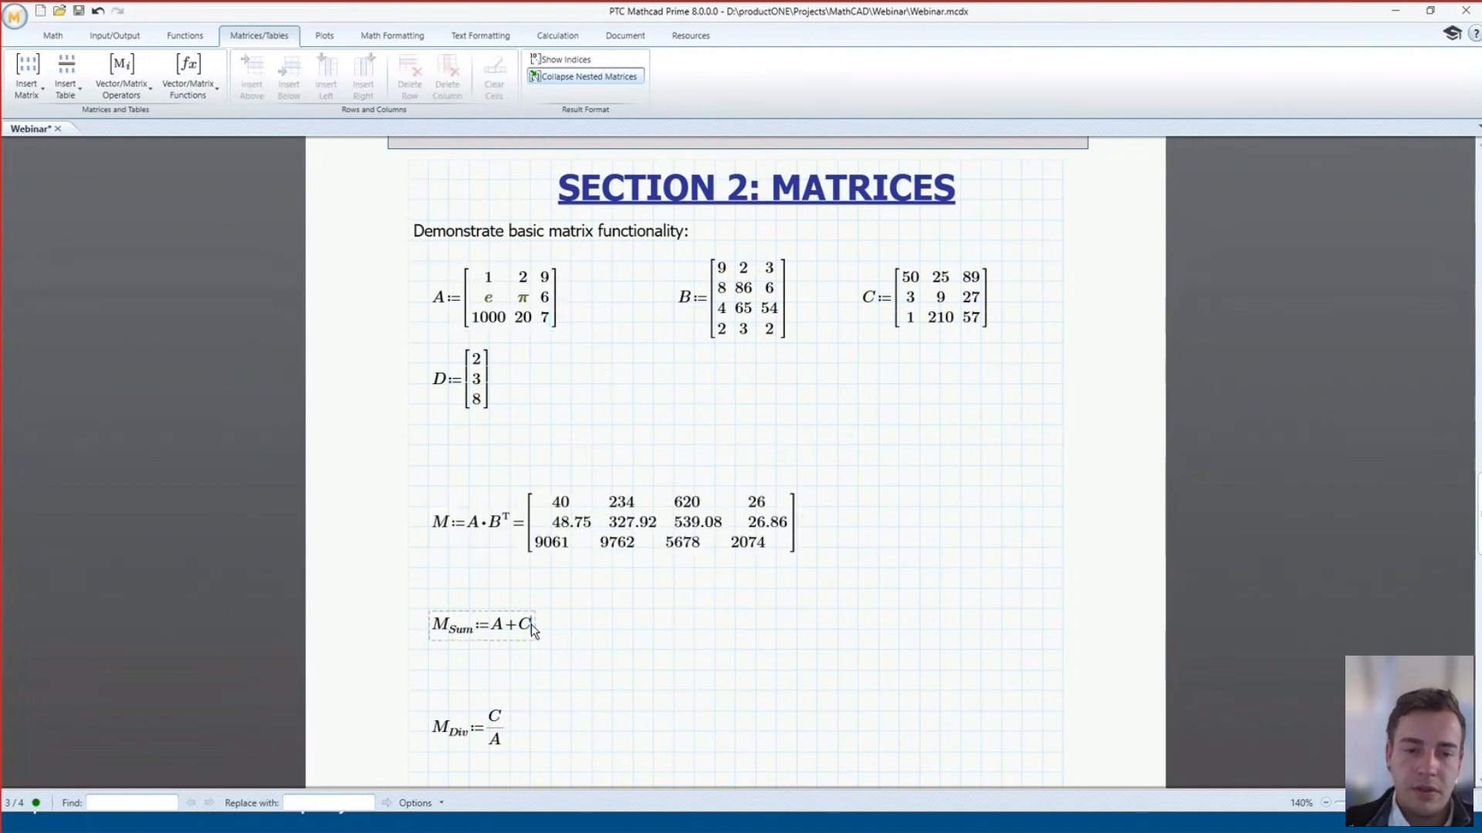
{"action": "type", "text": "="}
{"action": "left_click", "coordinate": [737, 732]}
{"action": "scroll", "coordinate": [620, 652], "scroll_direction": "down", "scroll_amount": 3}
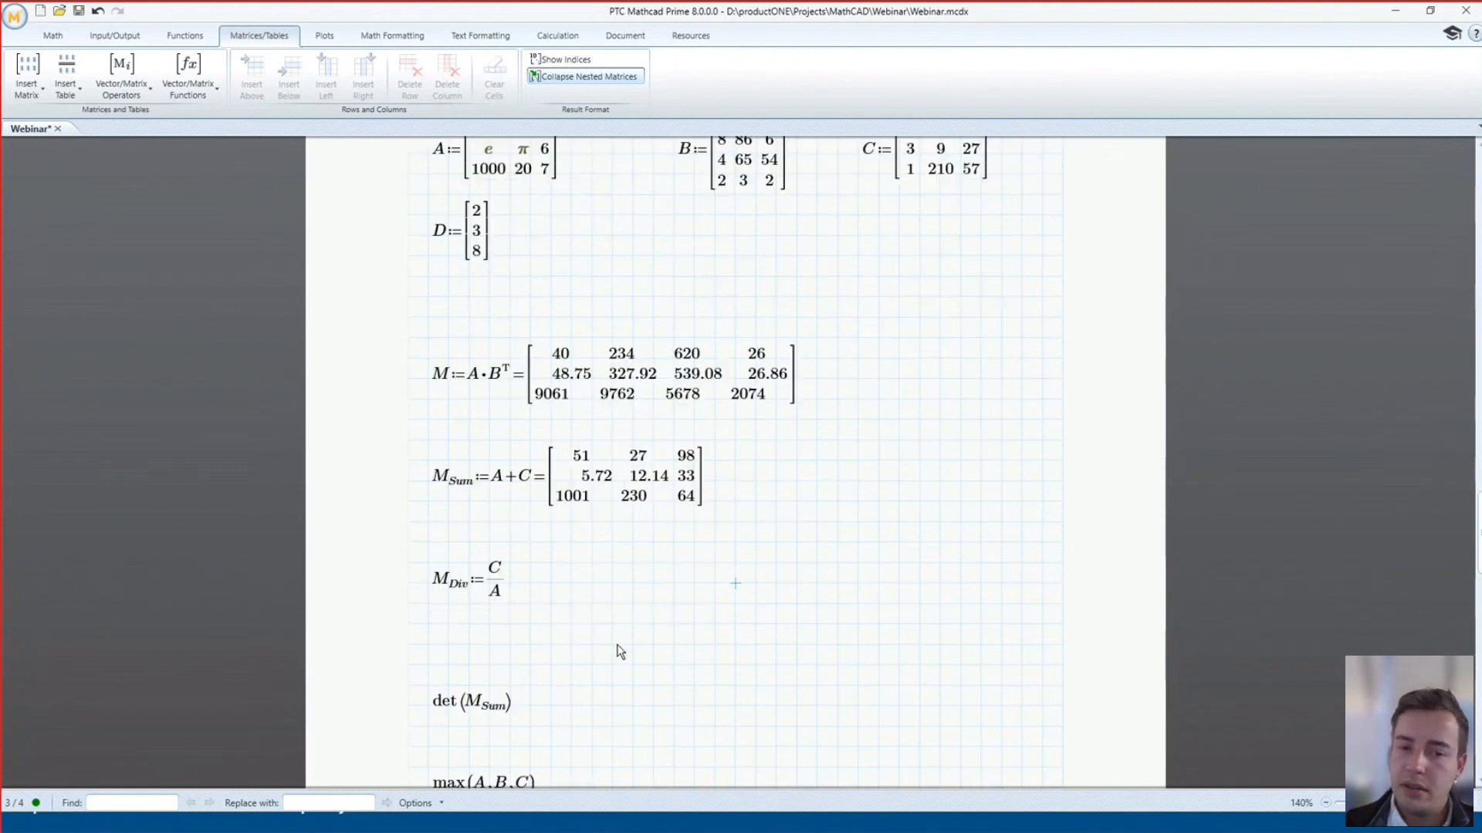
{"action": "left_click", "coordinate": [506, 578]}
{"action": "type", "text": "="}
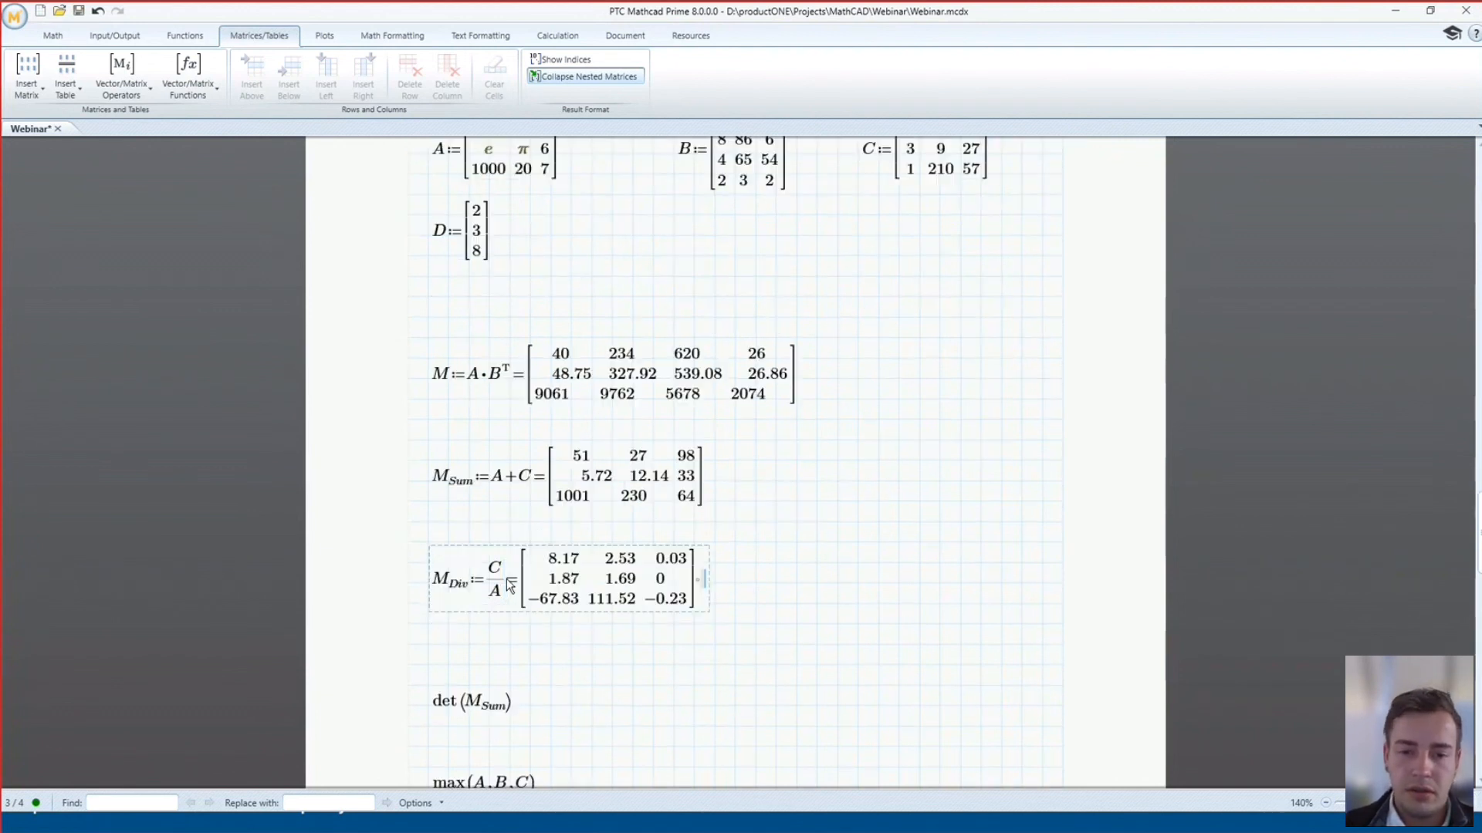
Evaluate det(M_Sum) as −527625.92 and max(A,B,C) as 1000
{"action": "scroll", "coordinate": [508, 598], "scroll_direction": "down", "scroll_amount": 3}
{"action": "left_click", "coordinate": [512, 554]}
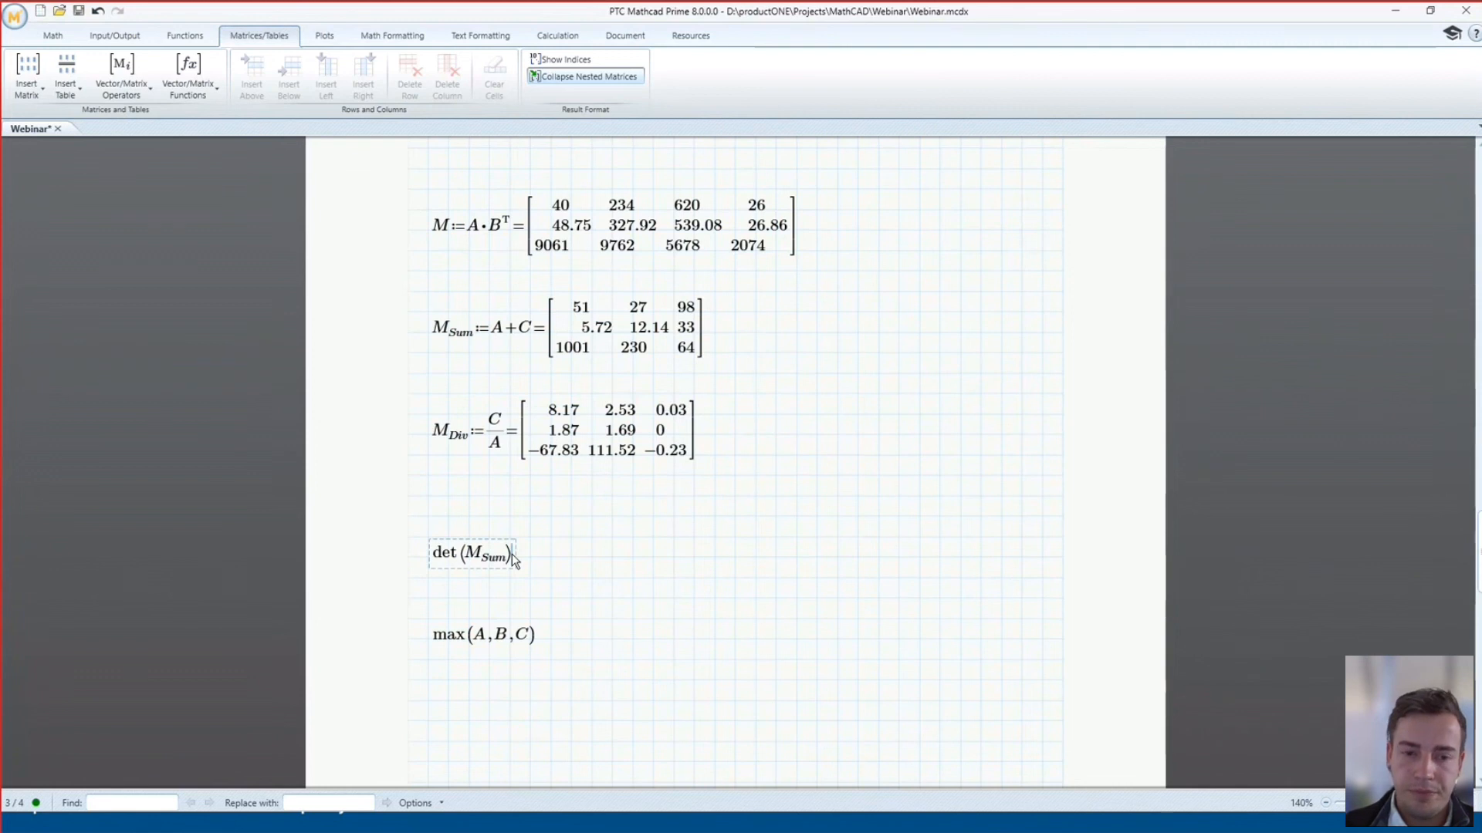
{"action": "type", "text": "=-527625.92"}
{"action": "left_click", "coordinate": [540, 634]}
{"action": "type", "text": "="}
{"action": "left_click", "coordinate": [743, 632]}
{"action": "scroll", "coordinate": [741, 626], "scroll_direction": "up", "scroll_amount": 4}
{"action": "scroll", "coordinate": [737, 617], "scroll_direction": "down", "scroll_amount": 3}
{"action": "scroll", "coordinate": [733, 614], "scroll_direction": "up", "scroll_amount": 2}
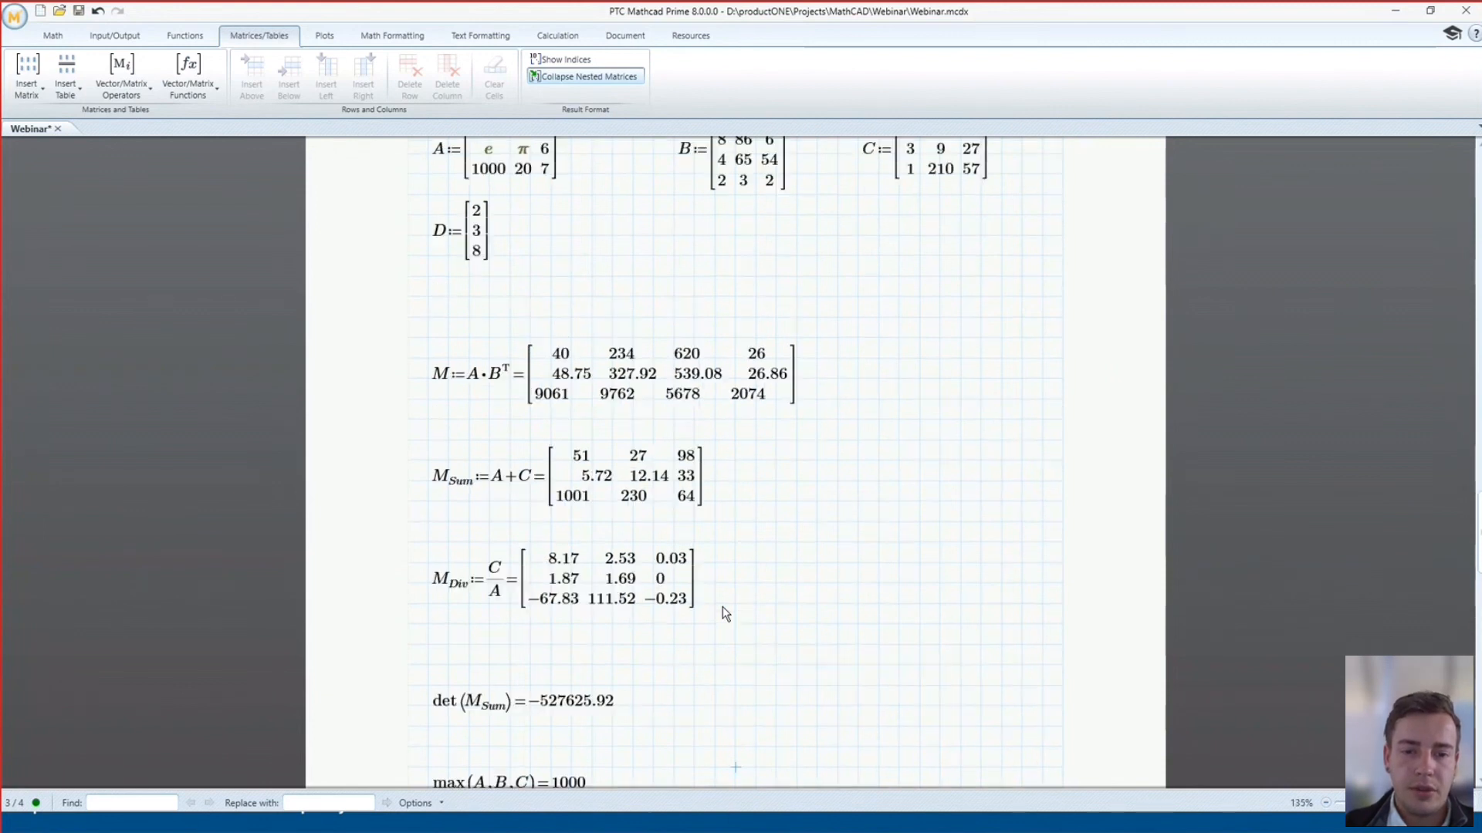
{"action": "scroll", "coordinate": [720, 531], "scroll_direction": "down", "scroll_amount": 1}
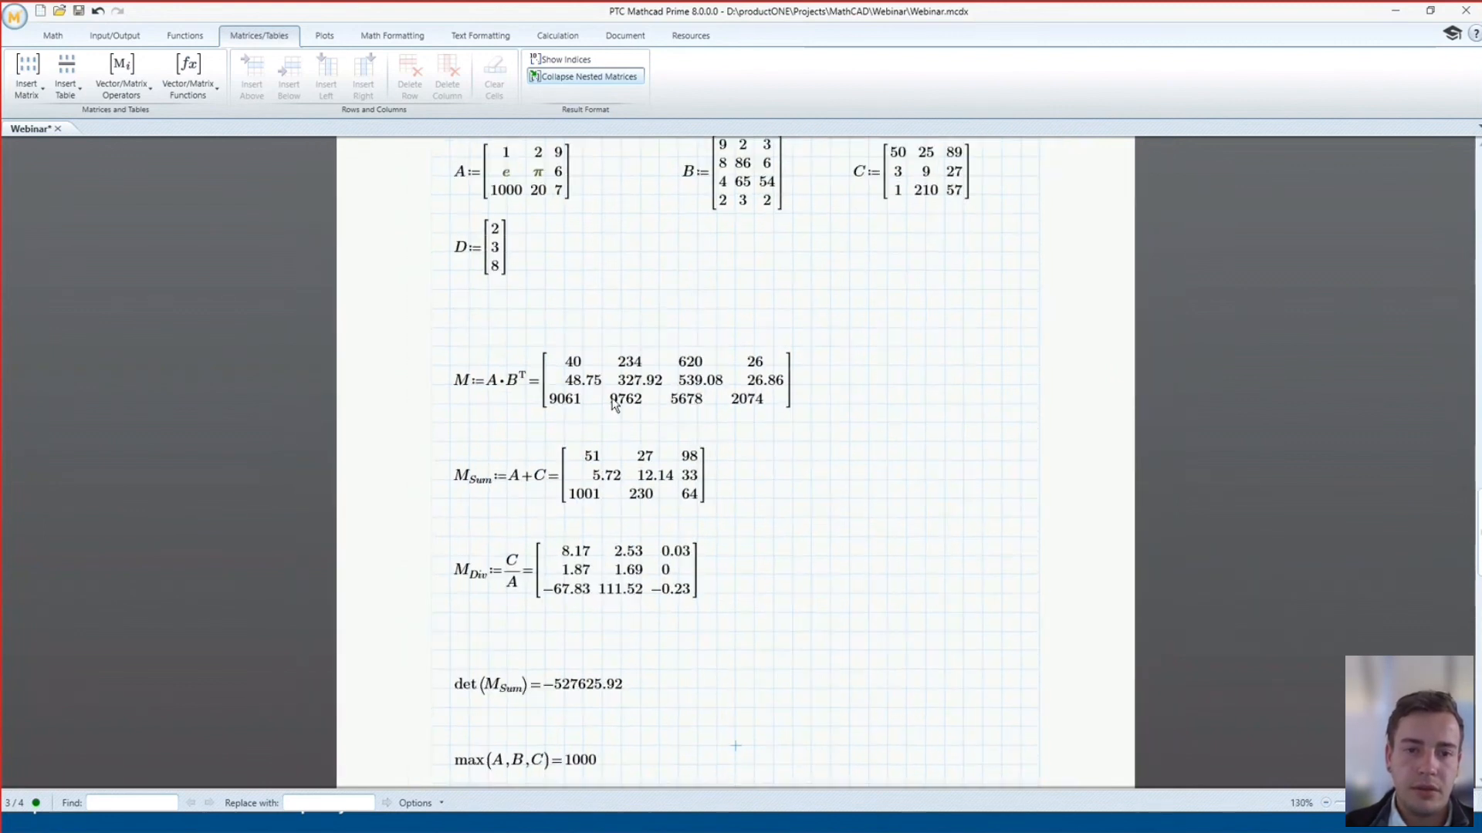
{"action": "left_click", "coordinate": [518, 193]}
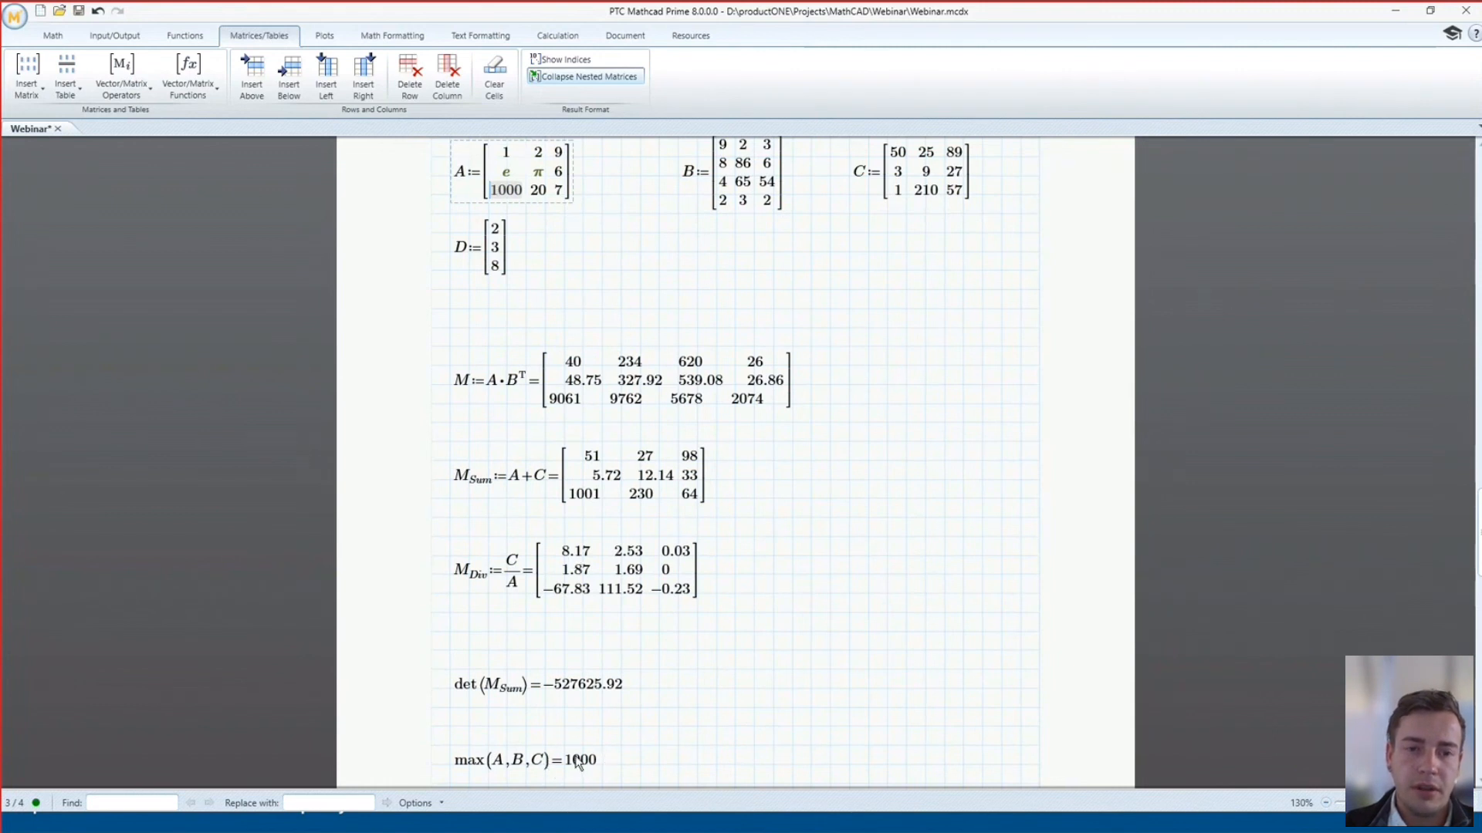
Change matrix A's bottom-left entry to 6000, giving det(M_Sum) = −2022006.32 and max = 6000
{"action": "type", "text": "6000"}
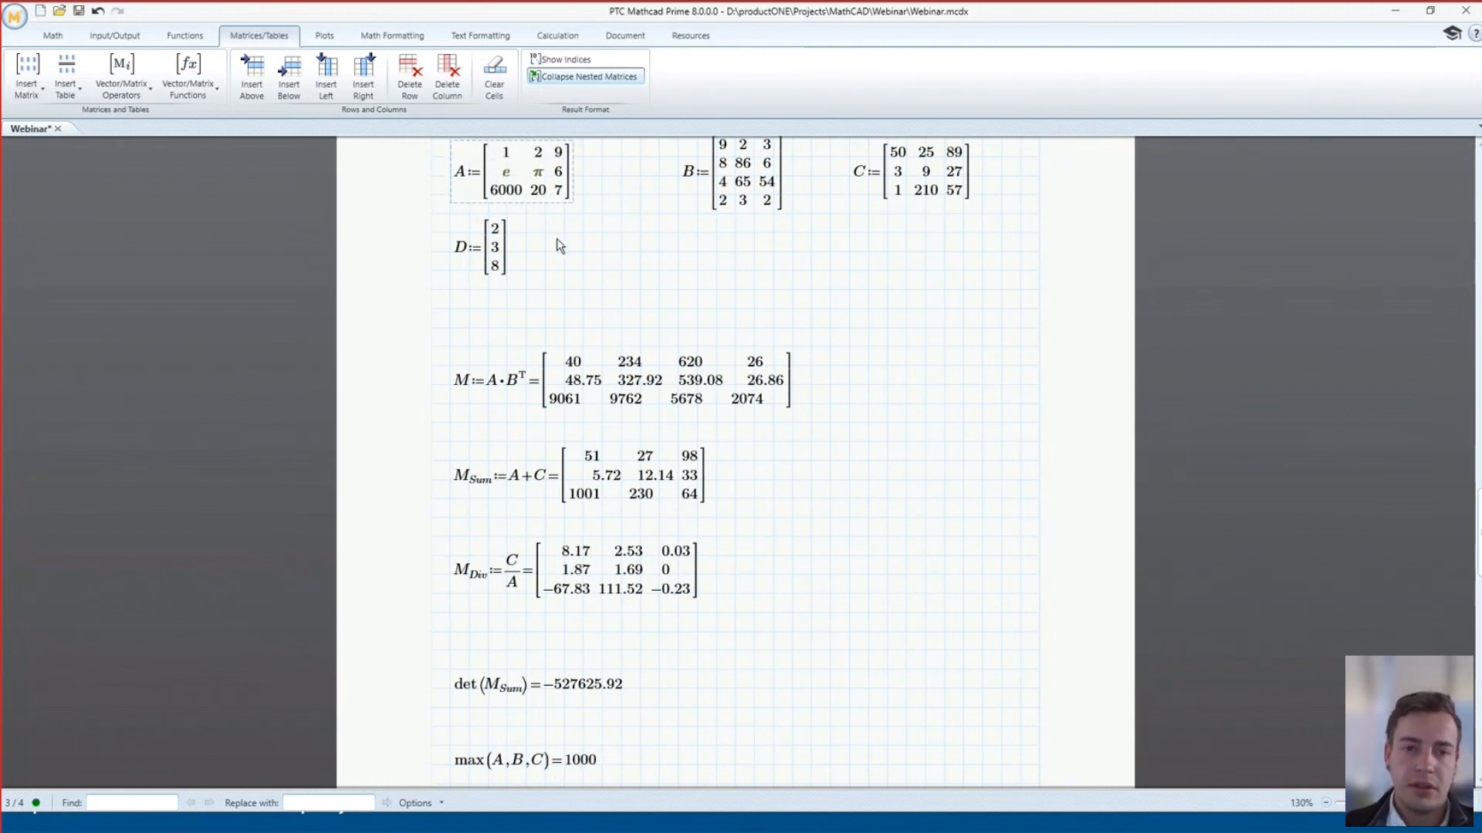
{"action": "left_click", "coordinate": [636, 324]}
{"action": "scroll", "coordinate": [638, 290], "scroll_direction": "up", "scroll_amount": 1}
{"action": "scroll", "coordinate": [548, 208], "scroll_direction": "down", "scroll_amount": 1}
Try adding mm to the 6000 entry, undo it, and scroll down to matrix M1
{"action": "left_click", "coordinate": [509, 158]}
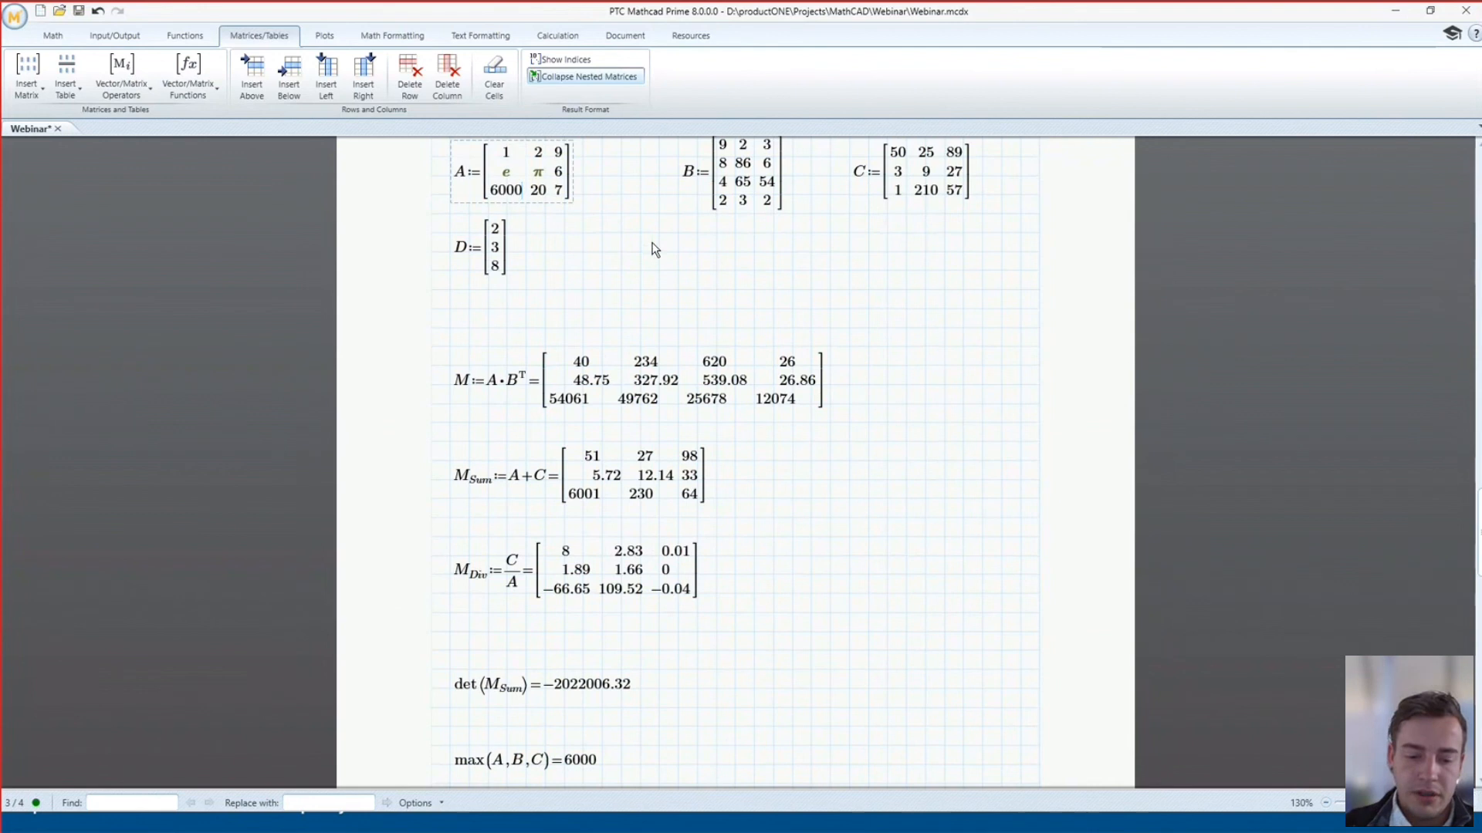
{"action": "type", "text": "mm"}
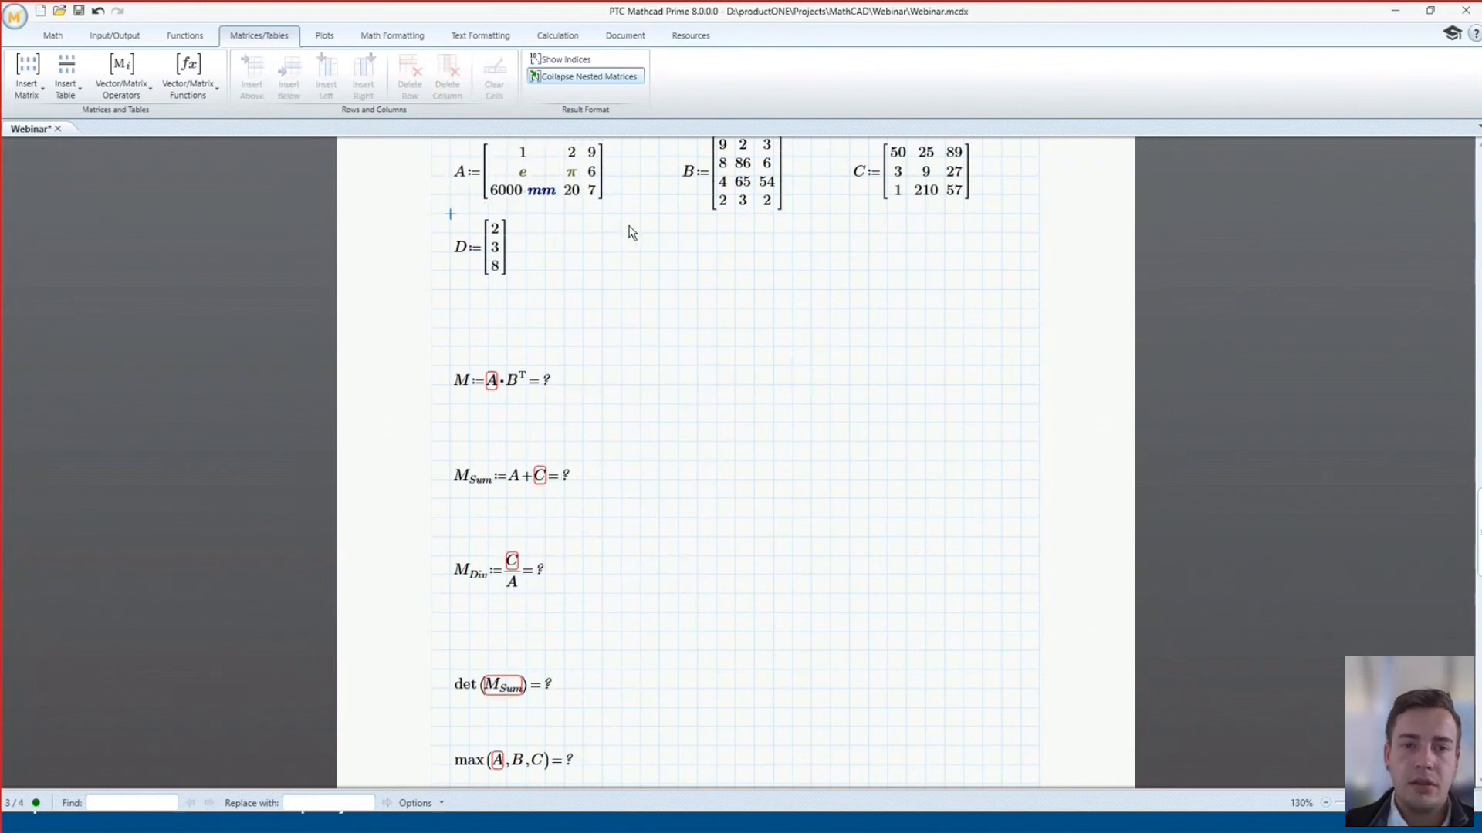
{"action": "key", "text": "ctrl+z"}
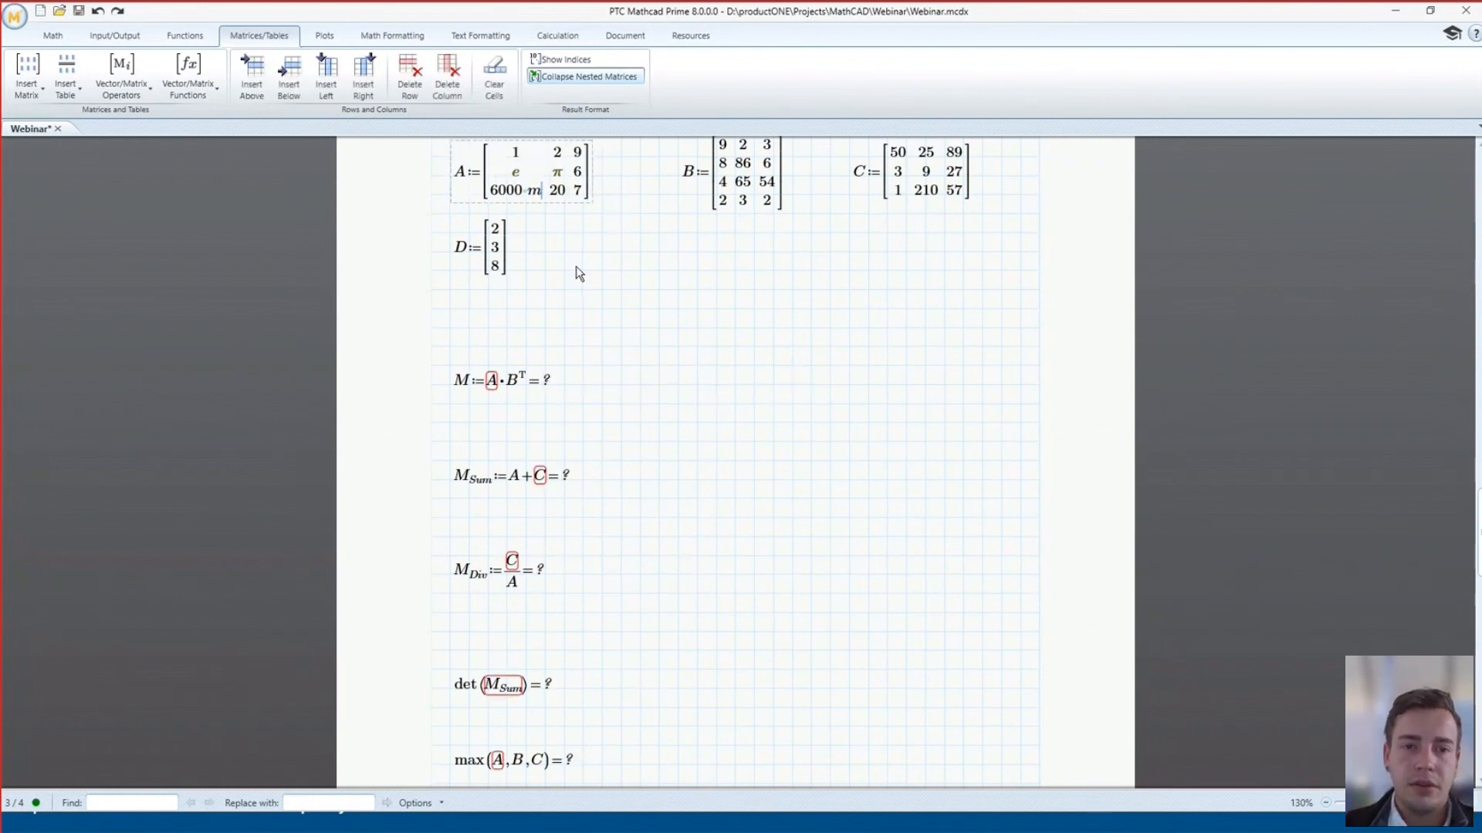
{"action": "key", "text": "ctrl+z"}
{"action": "left_click", "coordinate": [576, 269]}
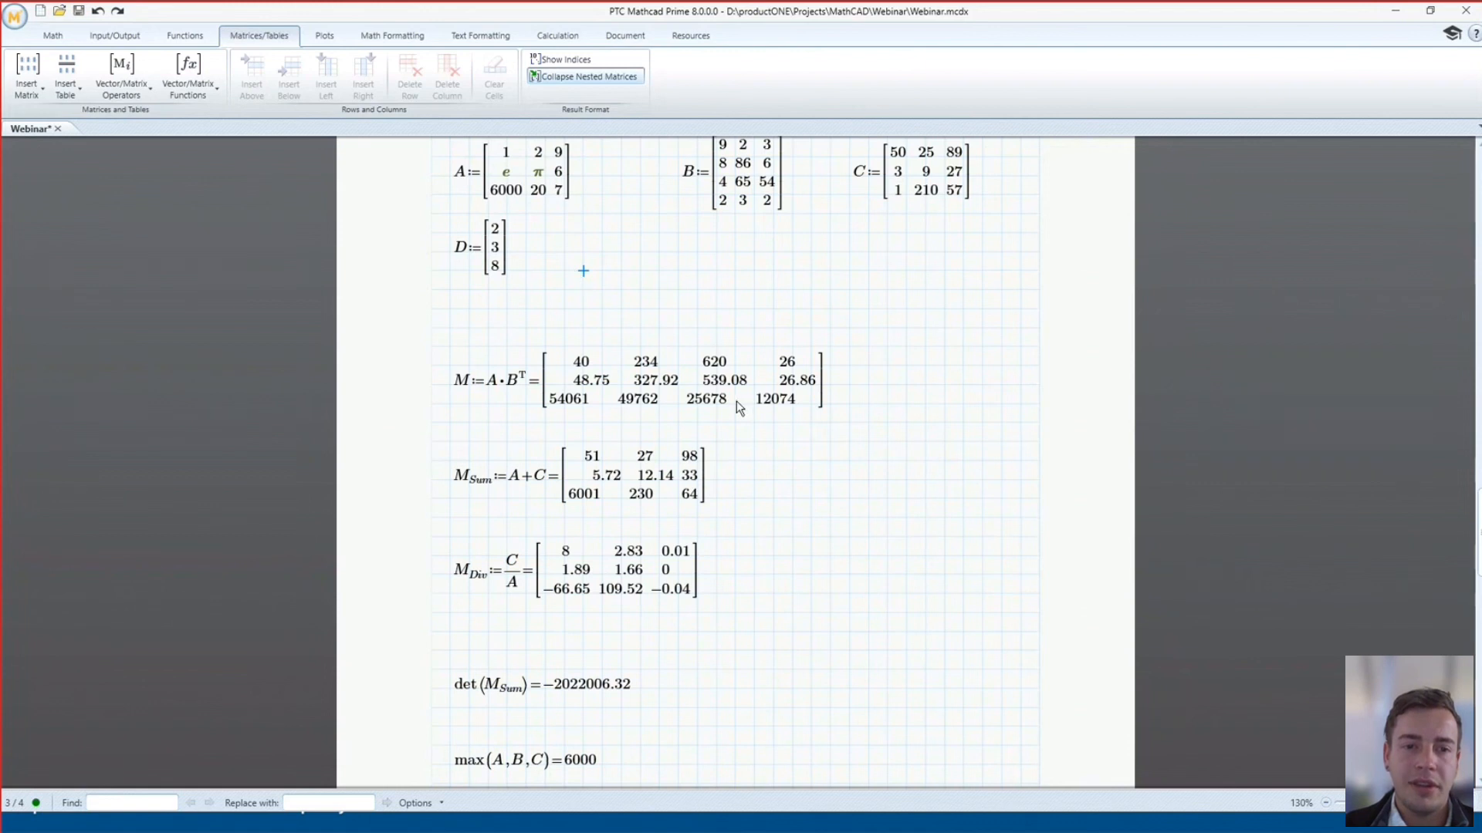
{"action": "scroll", "coordinate": [737, 400], "scroll_direction": "down", "scroll_amount": 10}
{"action": "scroll", "coordinate": [734, 397], "scroll_direction": "down", "scroll_amount": 5}
Evaluate the M1 element at row 1, column 0
{"action": "scroll", "coordinate": [734, 400], "scroll_direction": "up", "scroll_amount": 1}
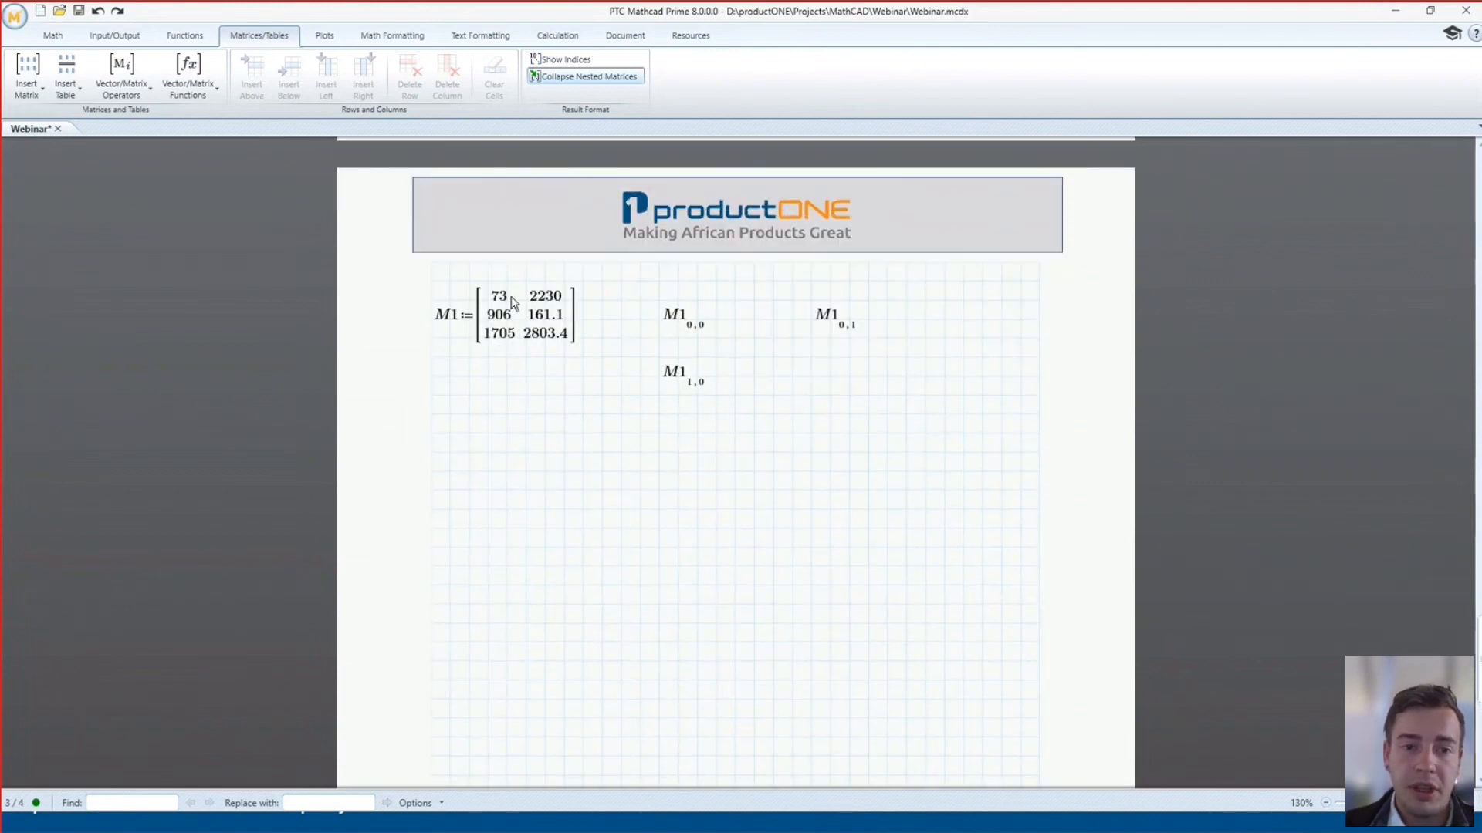
{"action": "type", "text": "=73"}
{"action": "left_click", "coordinate": [809, 431]}
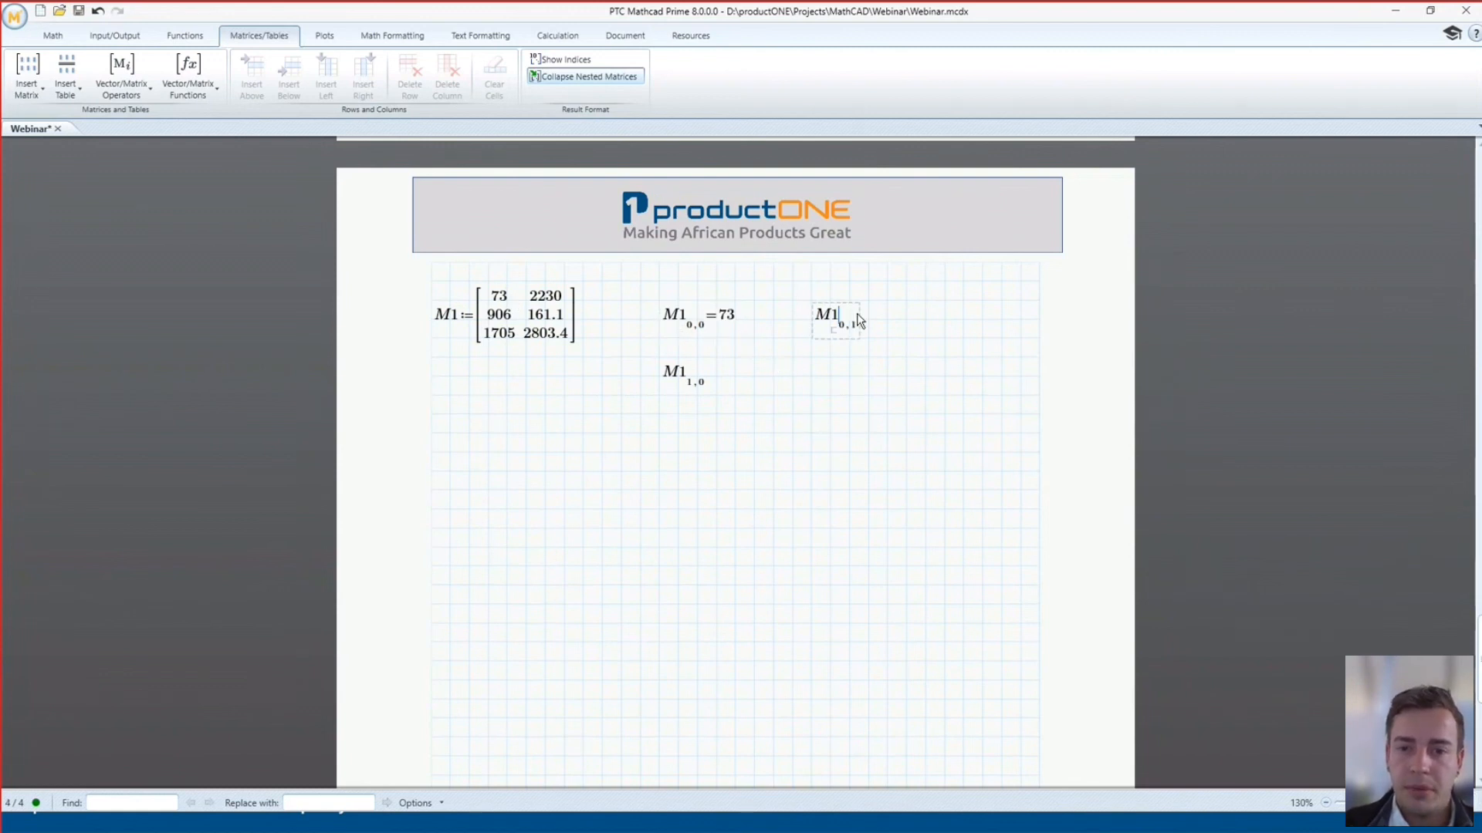
{"action": "type", "text": "=2230"}
{"action": "left_click", "coordinate": [868, 386]}
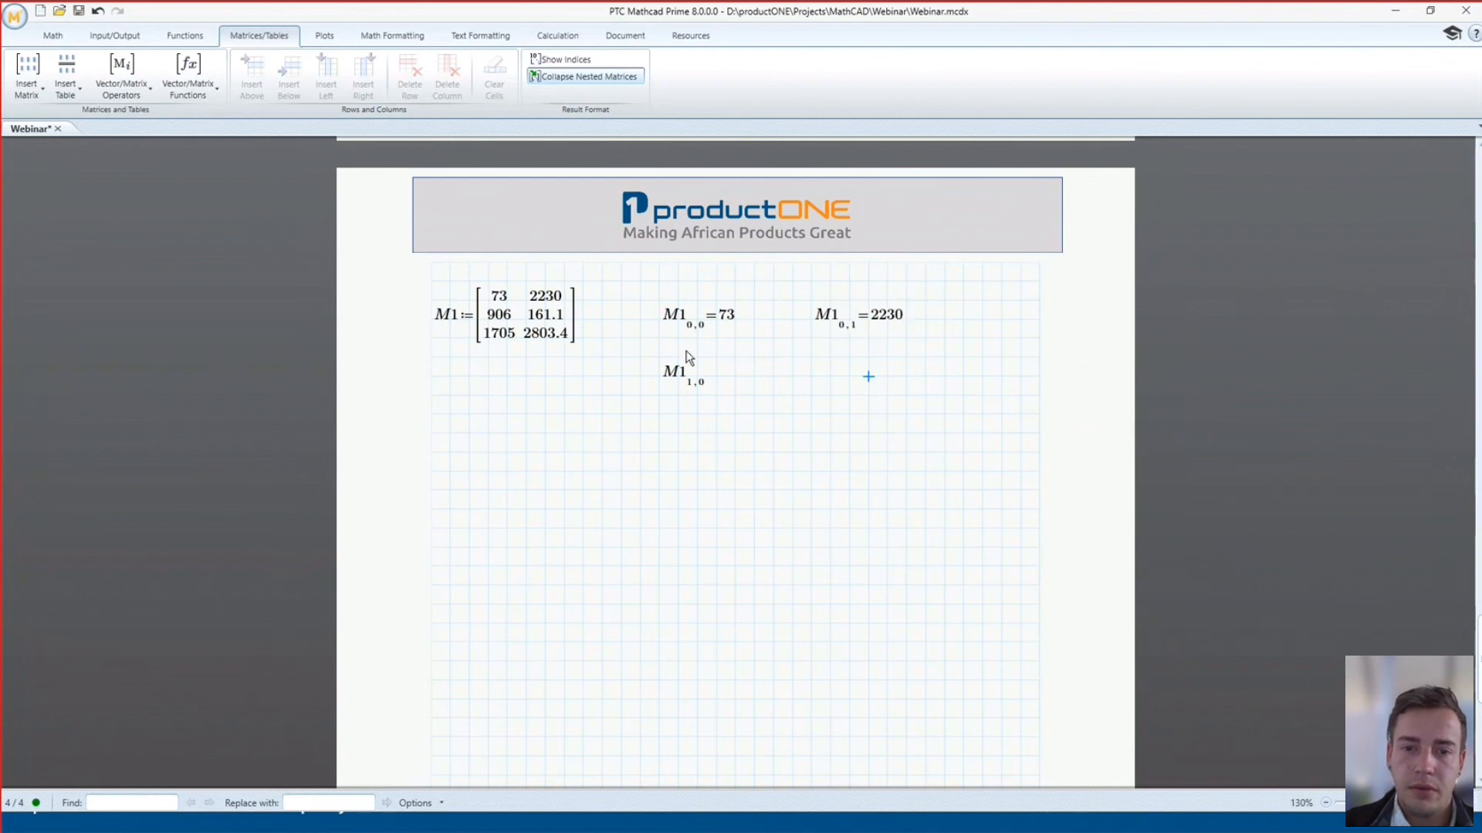
{"action": "type", "text": "="}
{"action": "left_click", "coordinate": [717, 529]}
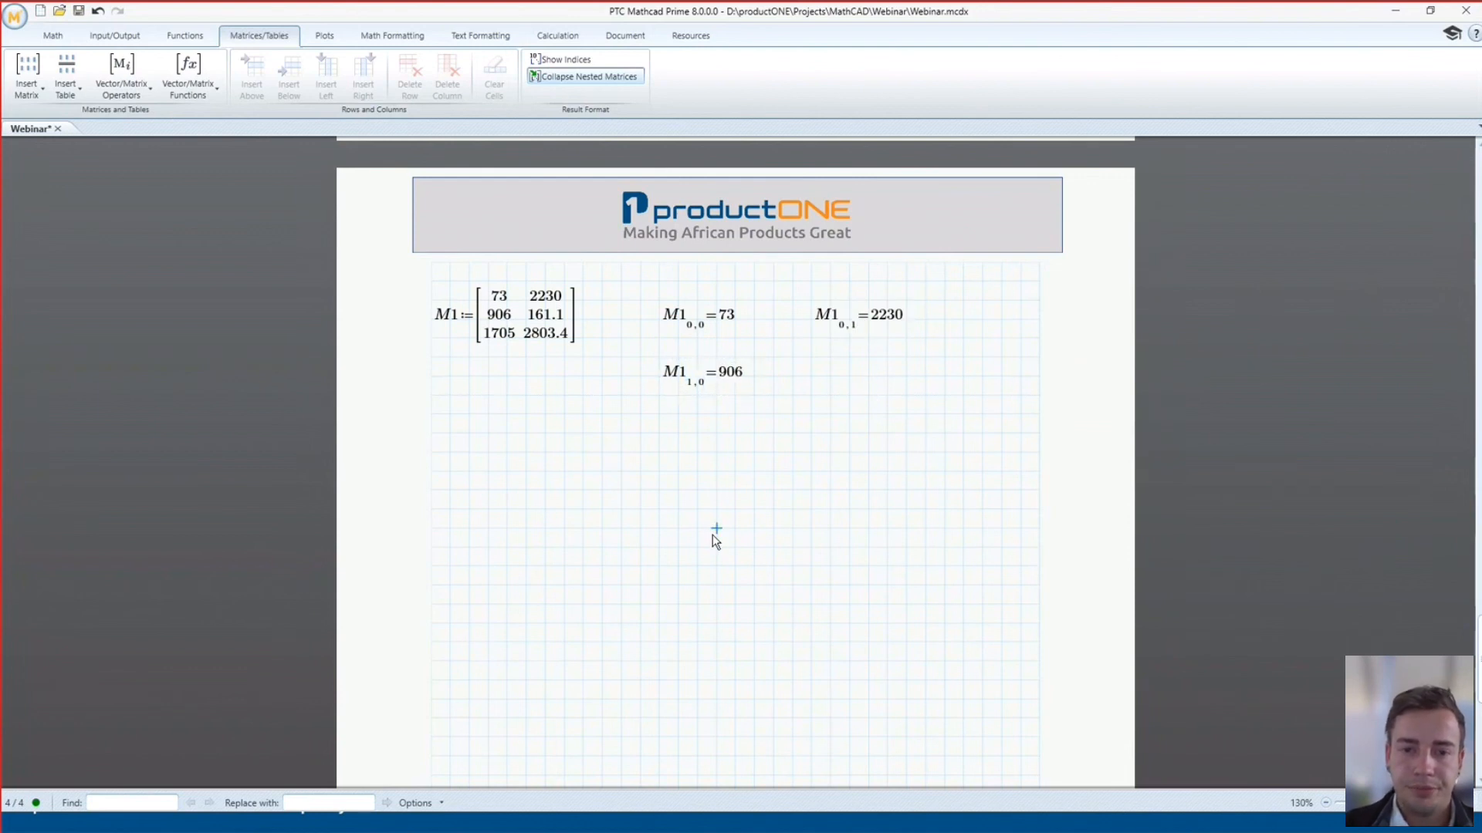
Give M1's entries units: 73 mm, 906 km and 2230 N
{"action": "left_click", "coordinate": [517, 295]}
{"action": "type", "text": "*mm"}
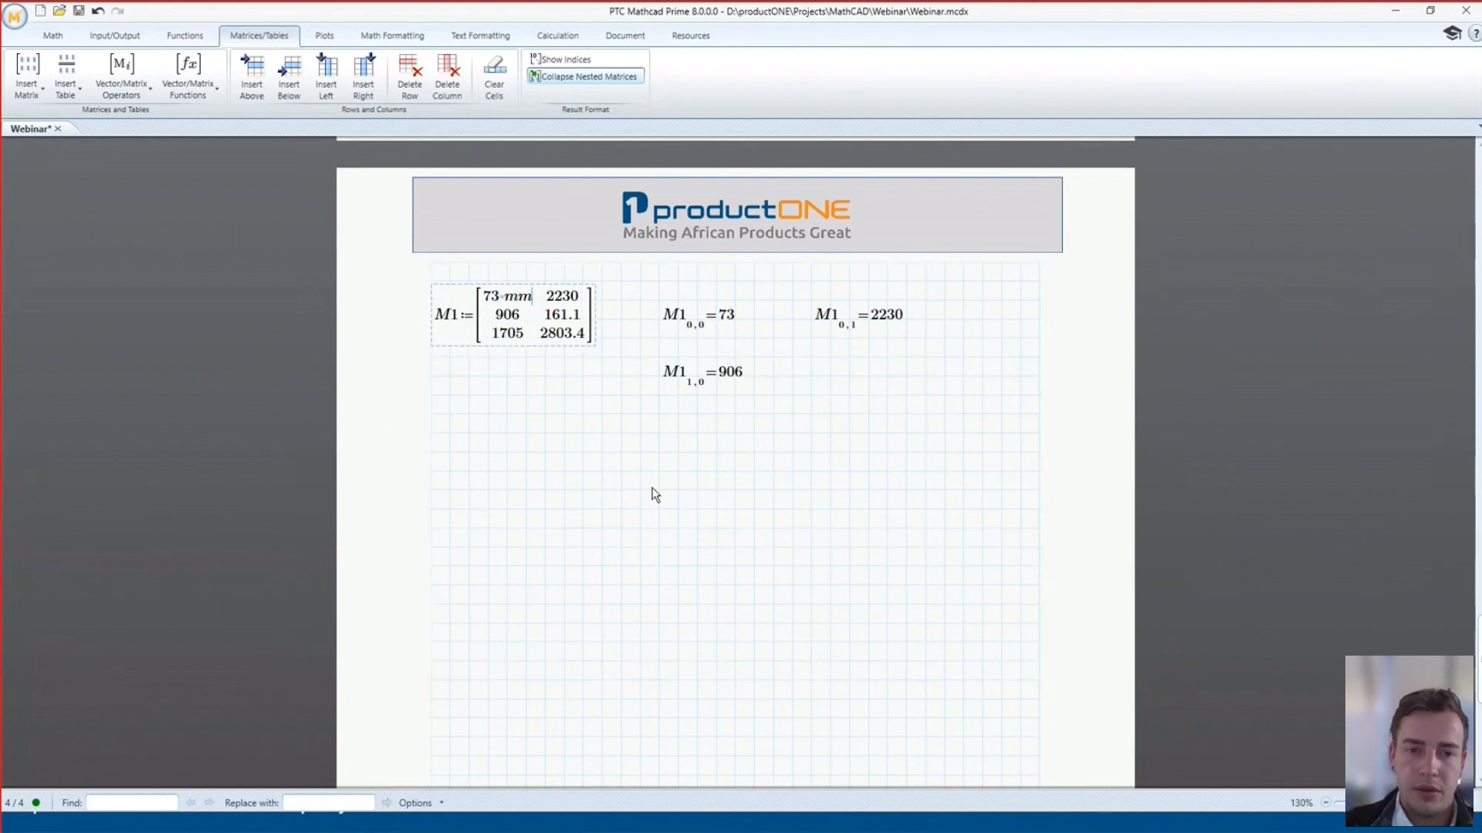
{"action": "left_click", "coordinate": [602, 471]}
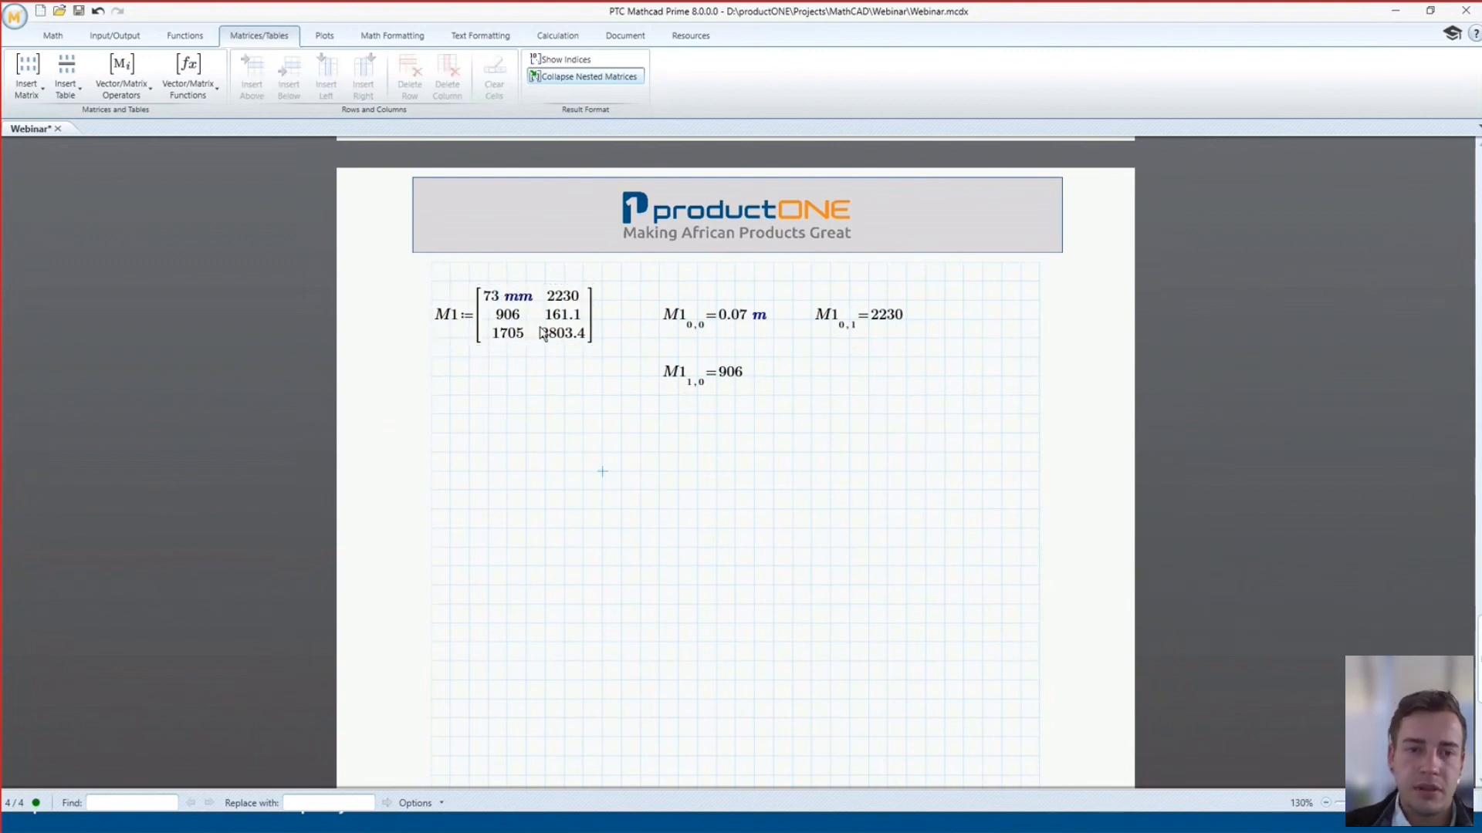
{"action": "left_click", "coordinate": [581, 317]}
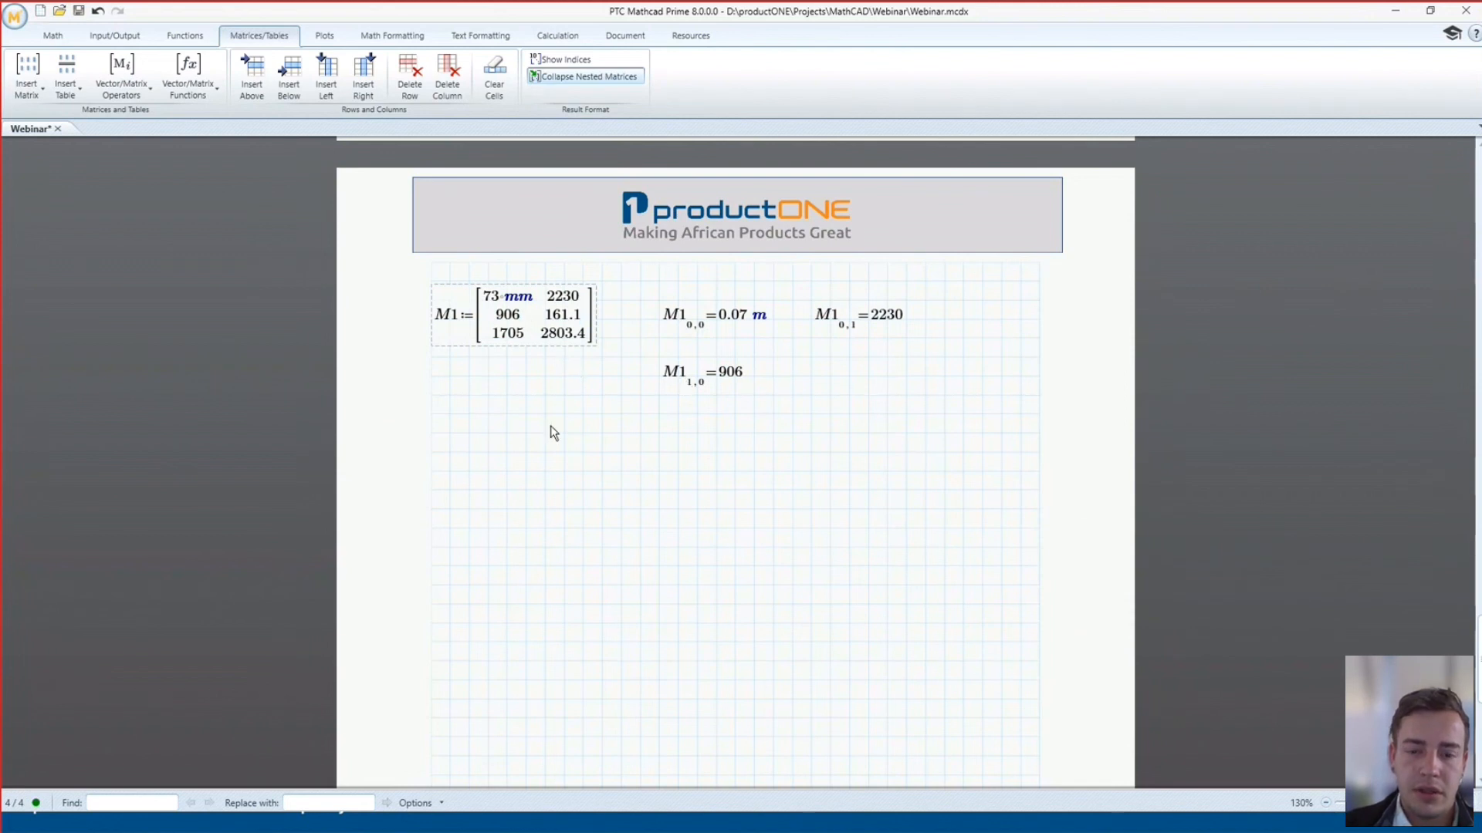
{"action": "type", "text": "km"}
{"action": "left_click", "coordinate": [621, 471]}
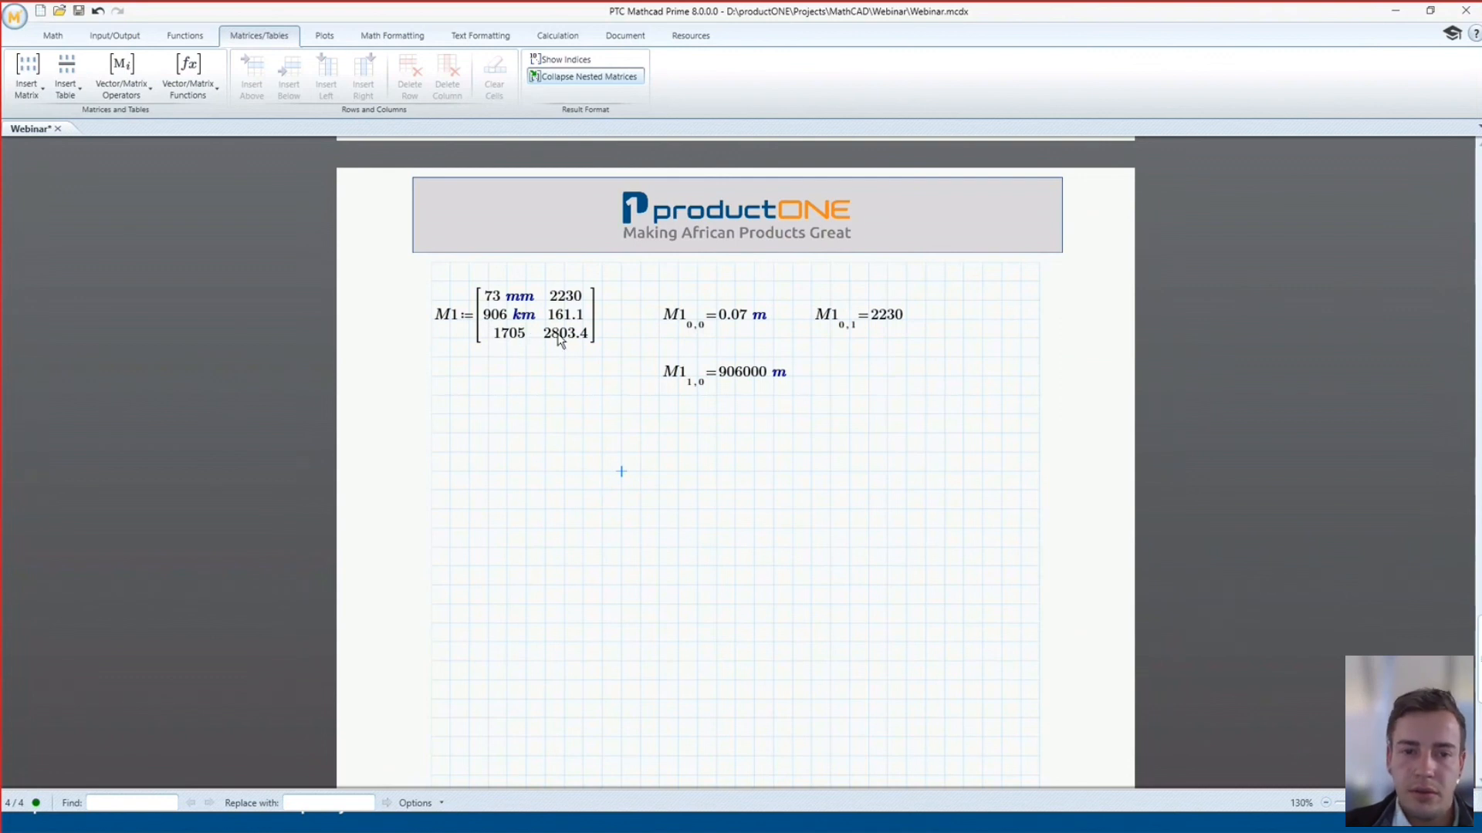
{"action": "left_click", "coordinate": [584, 298]}
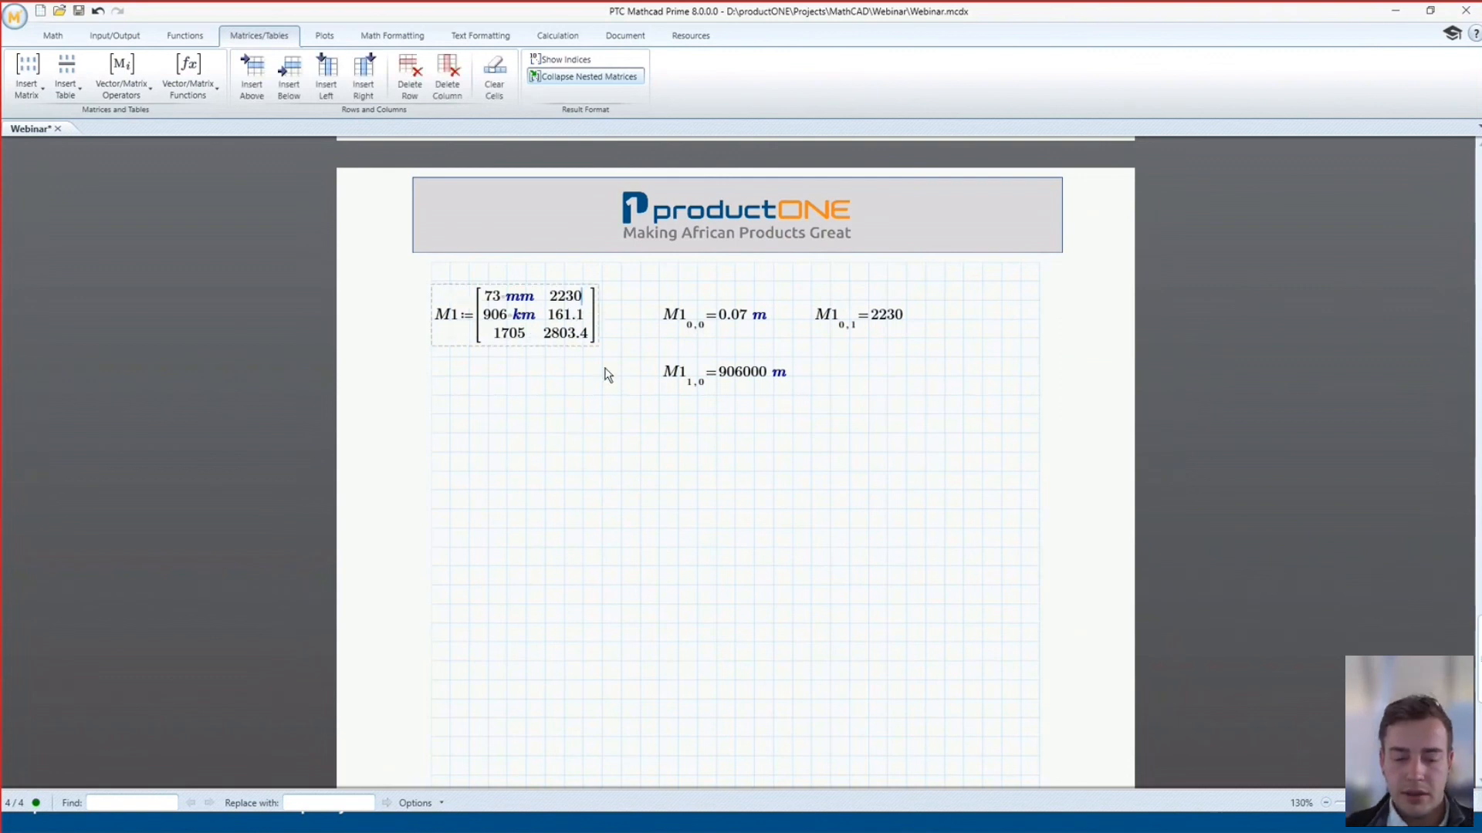
{"action": "type", "text": "N"}
{"action": "left_click", "coordinate": [630, 422]}
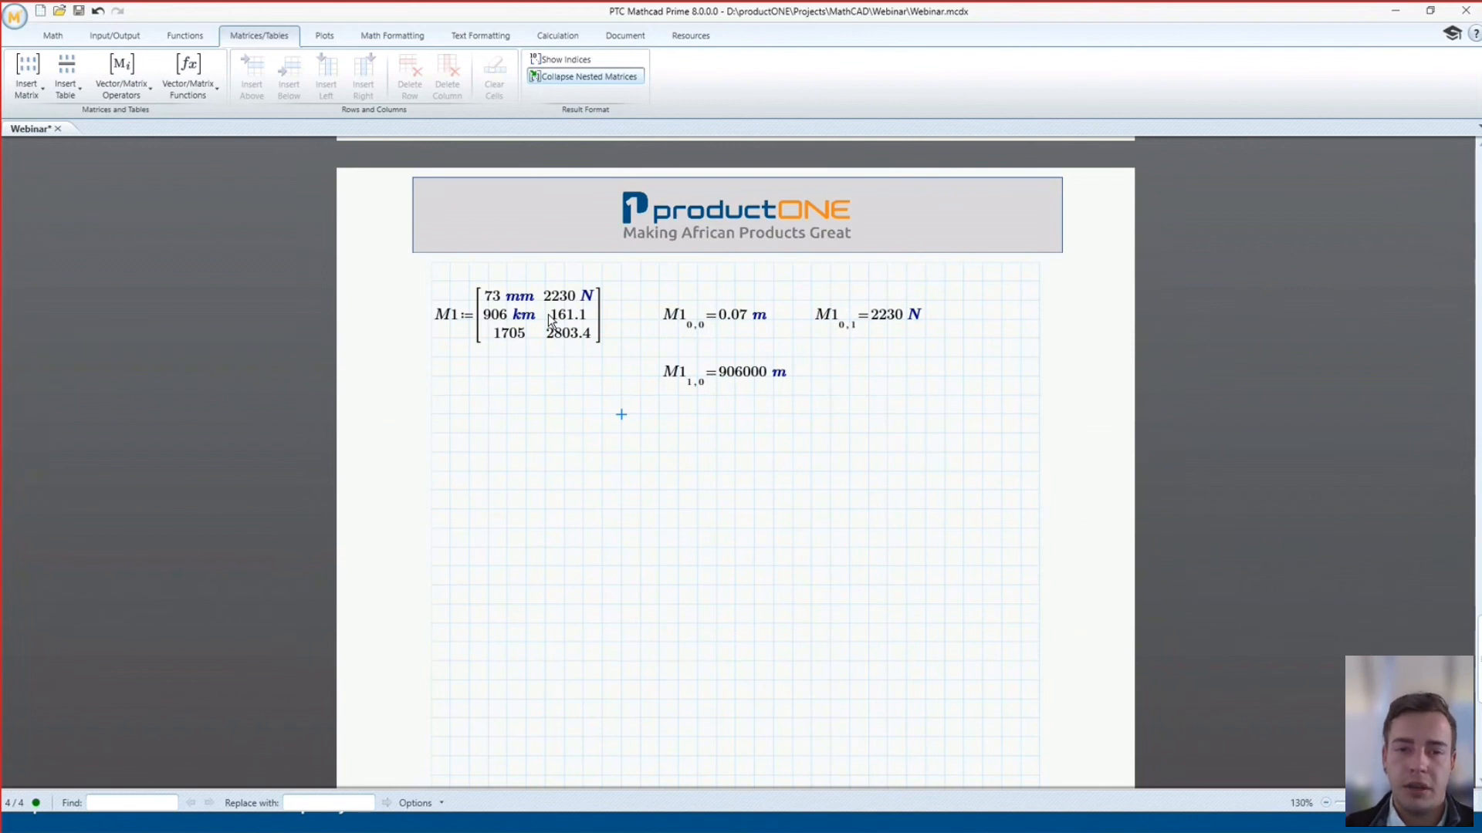
{"action": "scroll", "coordinate": [651, 368], "scroll_direction": "down", "scroll_amount": 2}
Append mm to vector C0 and N to vector C1
{"action": "scroll", "coordinate": [651, 368], "scroll_direction": "down", "scroll_amount": 3}
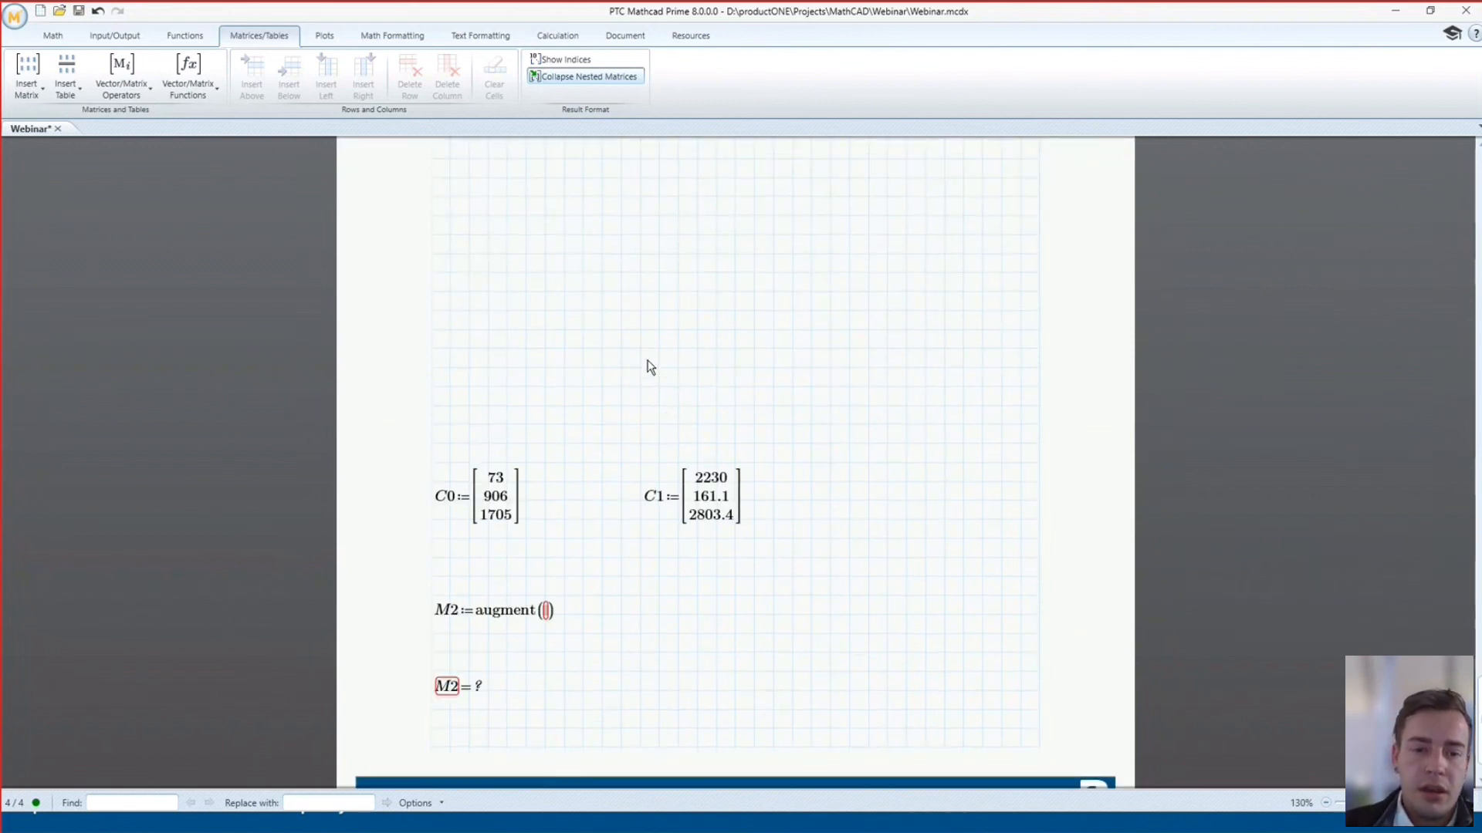
{"action": "scroll", "coordinate": [651, 368], "scroll_direction": "down", "scroll_amount": 1}
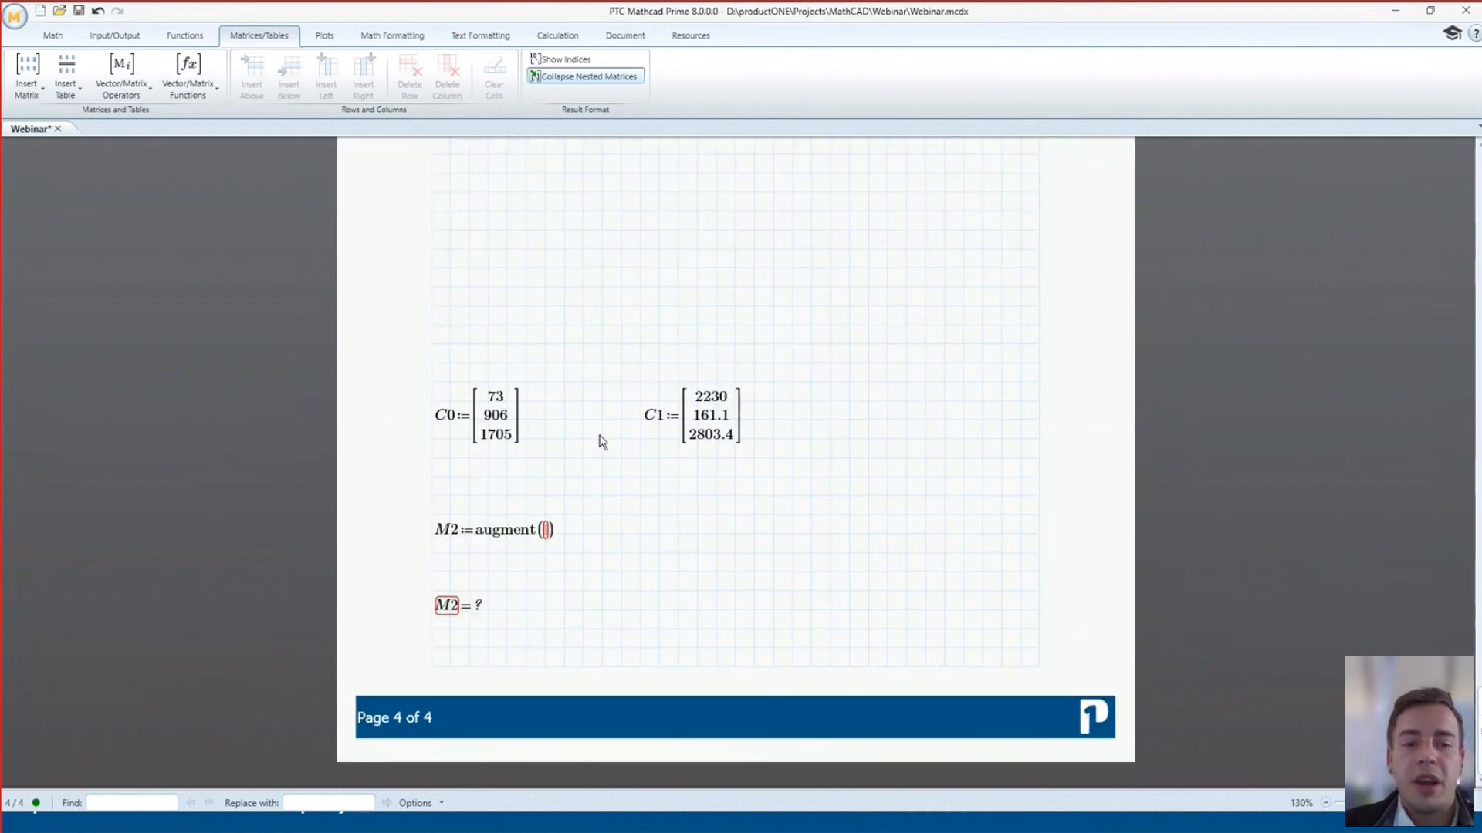
{"action": "left_click", "coordinate": [522, 419]}
{"action": "scroll", "coordinate": [543, 419], "scroll_direction": "up", "scroll_amount": 3}
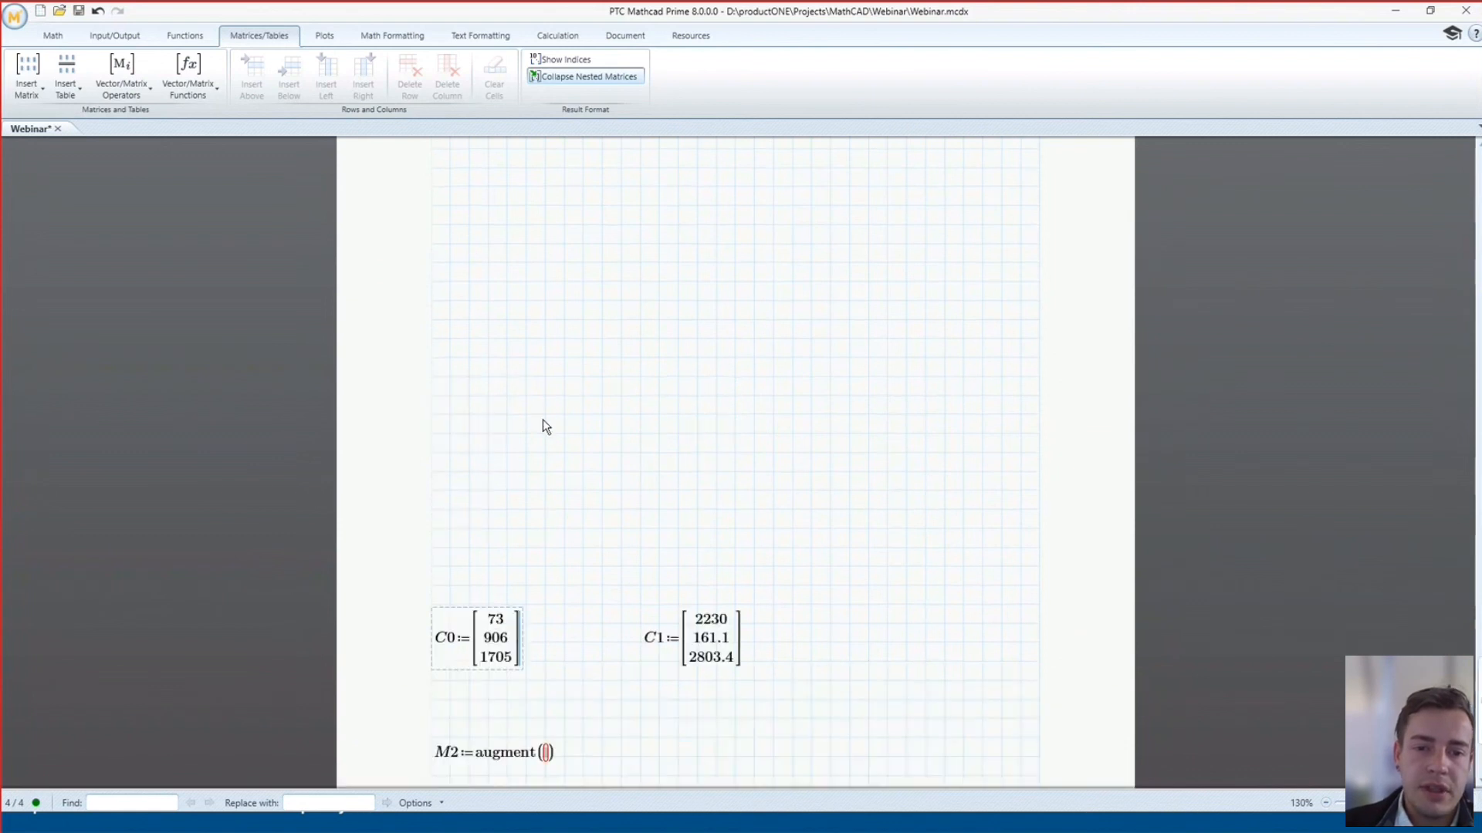
{"action": "scroll", "coordinate": [544, 421], "scroll_direction": "up", "scroll_amount": 3}
{"action": "scroll", "coordinate": [568, 438], "scroll_direction": "down", "scroll_amount": 5}
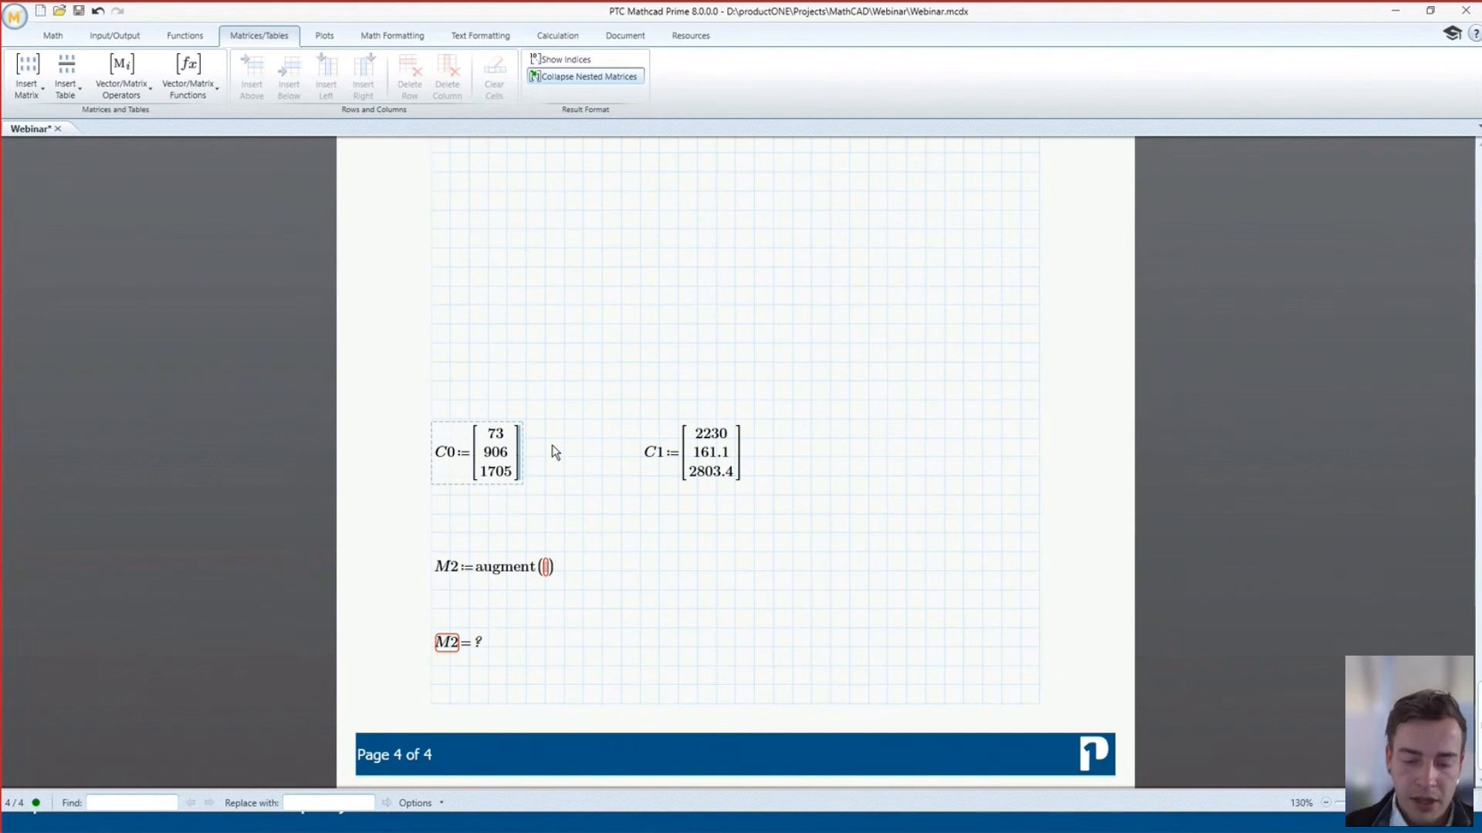
{"action": "type", "text": "*mm"}
{"action": "left_click", "coordinate": [583, 381]}
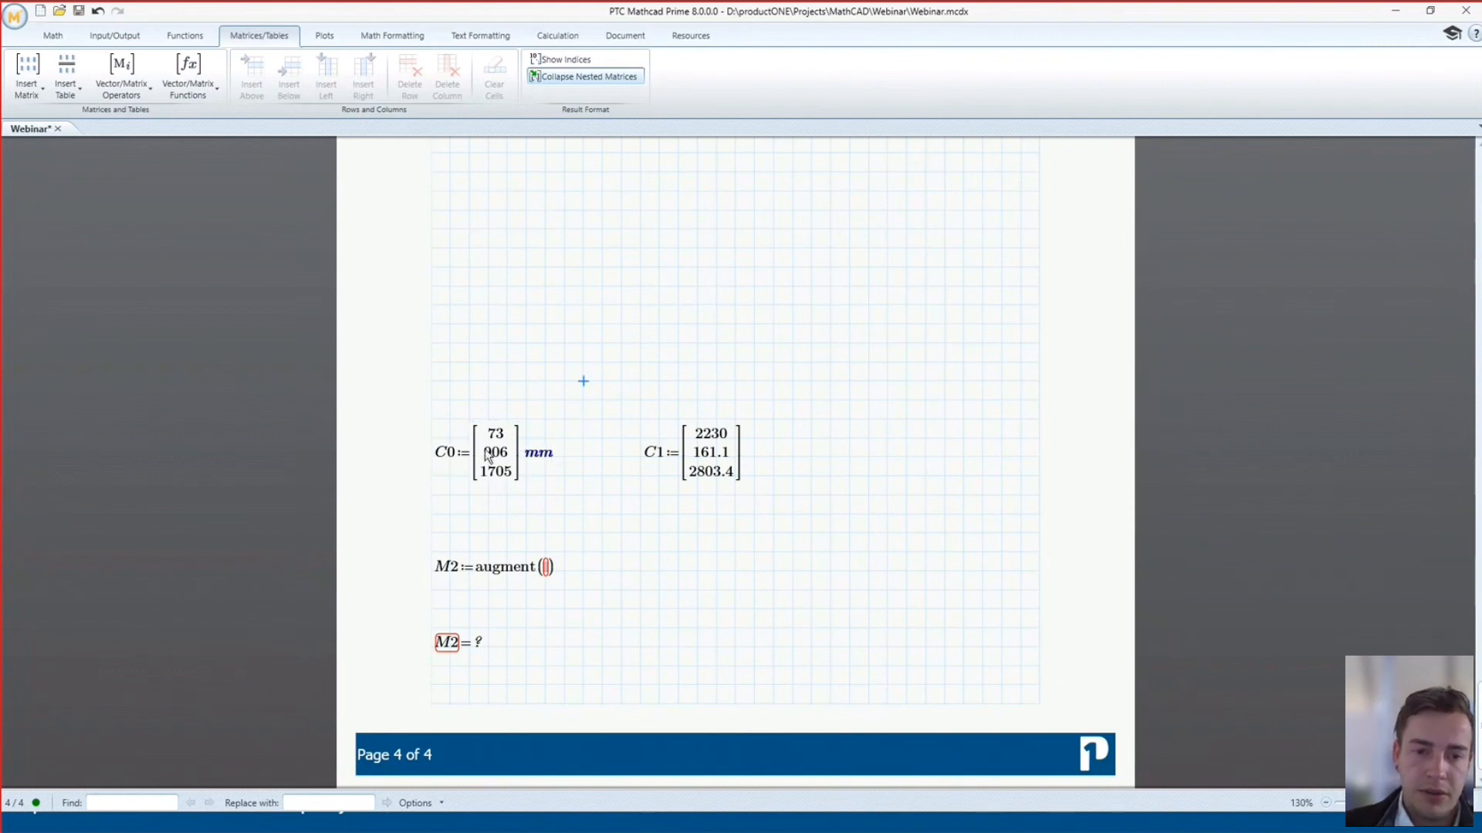
{"action": "left_click", "coordinate": [746, 454]}
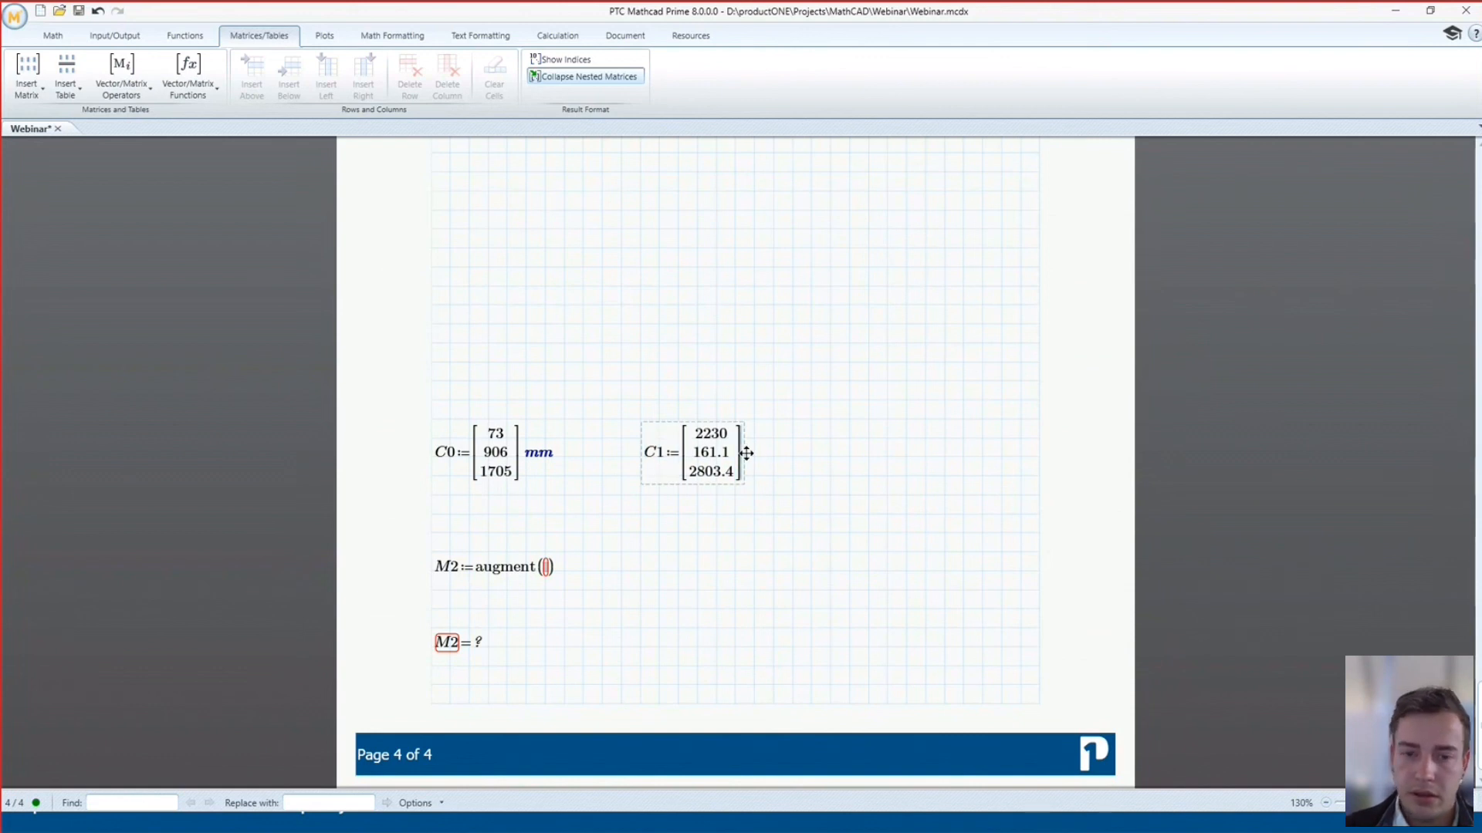
{"action": "type", "text": "*N"}
{"action": "left_click", "coordinate": [734, 588]}
Define M2 as augment(C0,C1) and evaluate it
{"action": "left_click", "coordinate": [544, 570]}
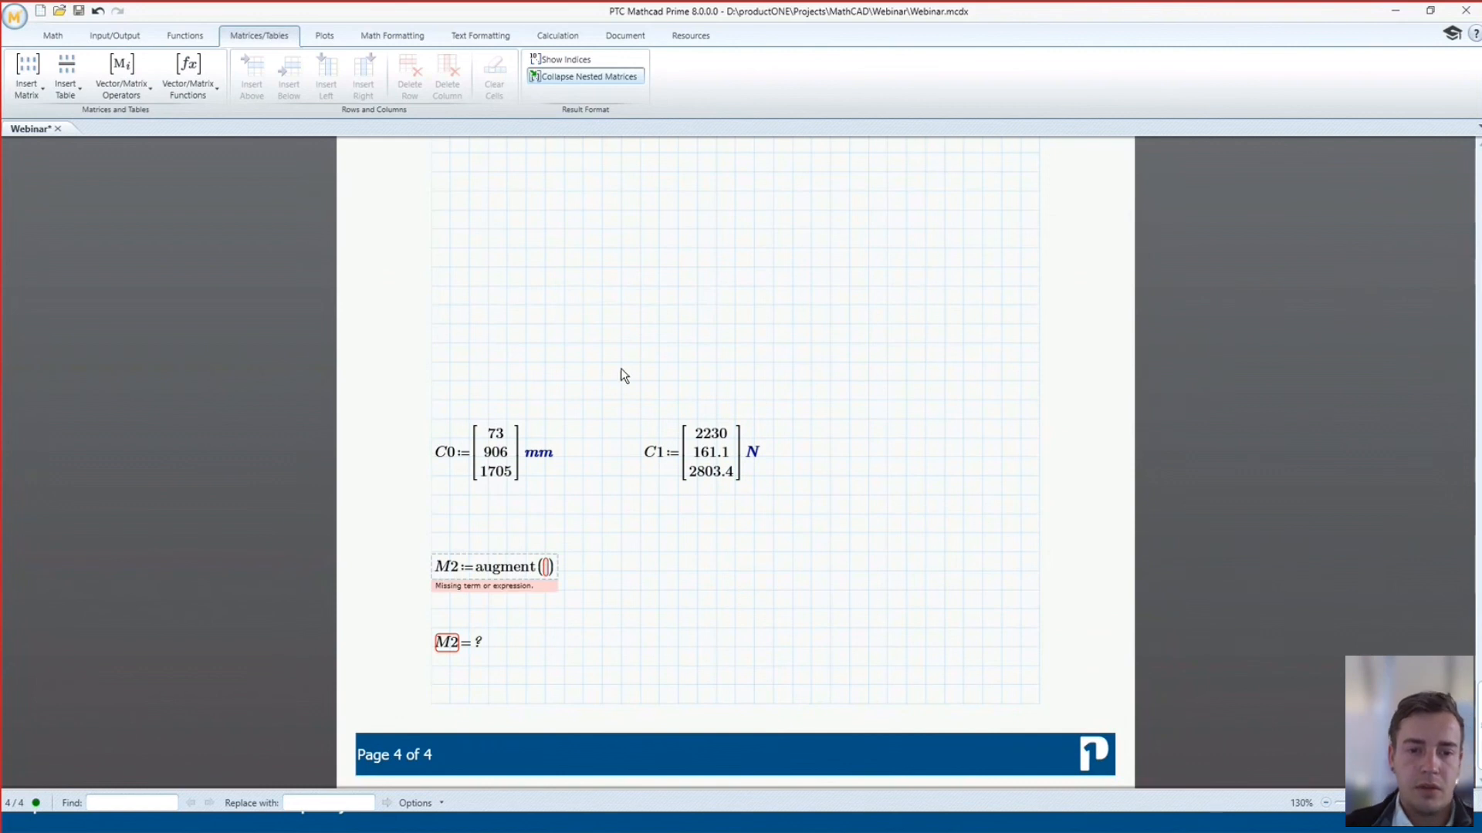
{"action": "type", "text": "C0,C1"}
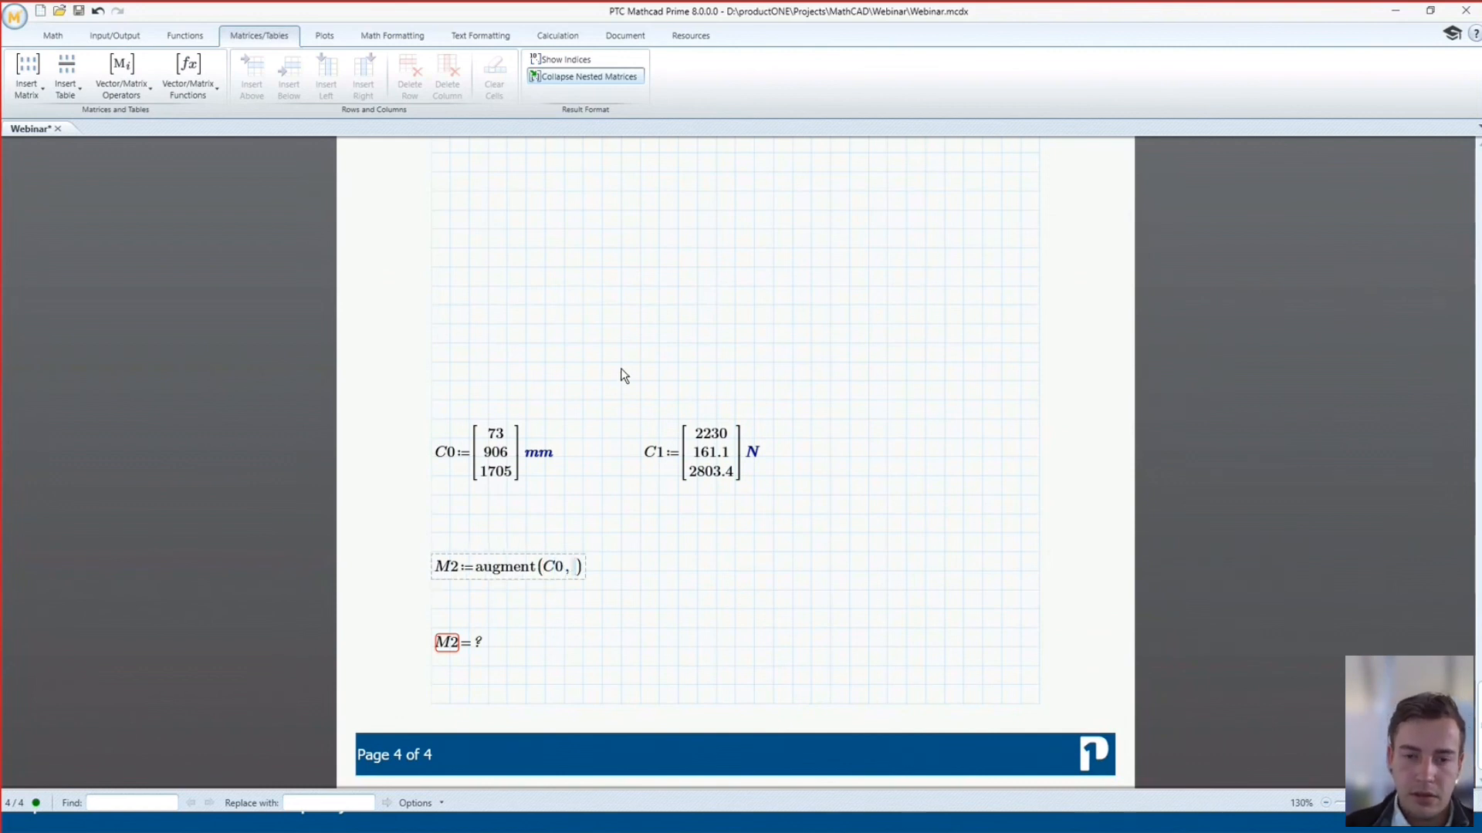
{"action": "left_click", "coordinate": [717, 610]}
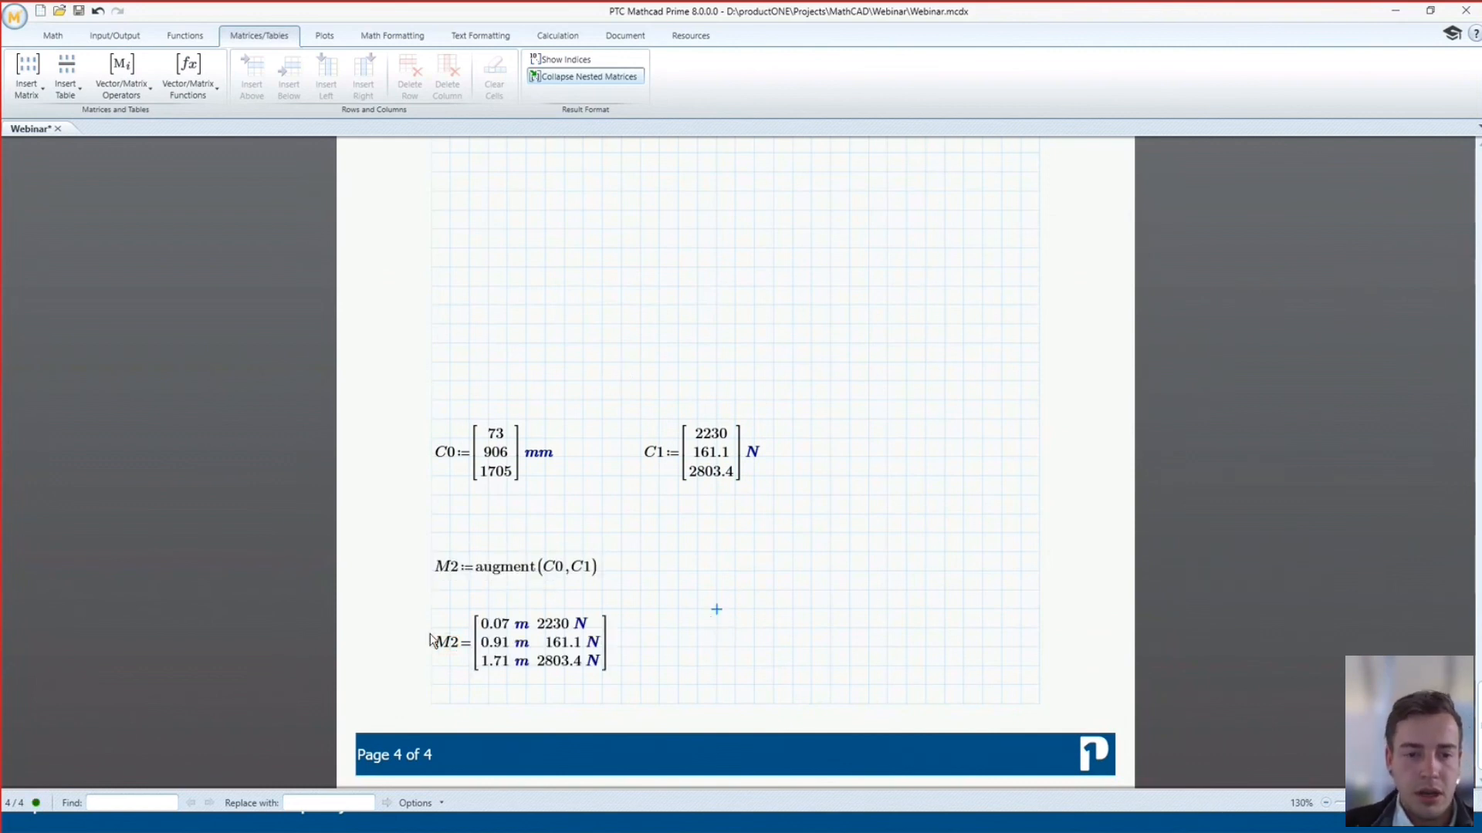
{"action": "left_click", "coordinate": [522, 628]}
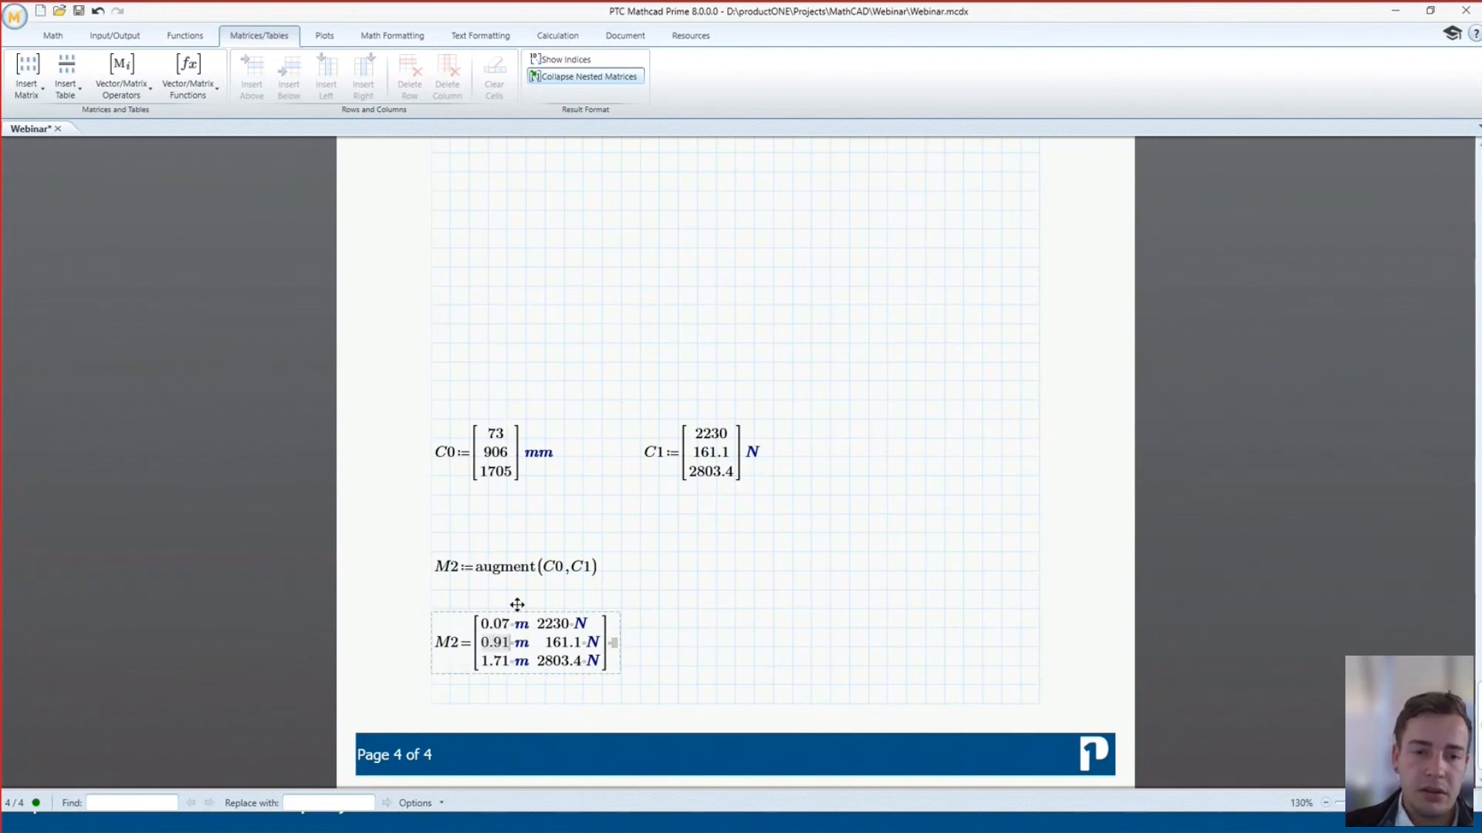
Change C0's 906 entry to 2000 so M2 recalculates
{"action": "left_click", "coordinate": [545, 448]}
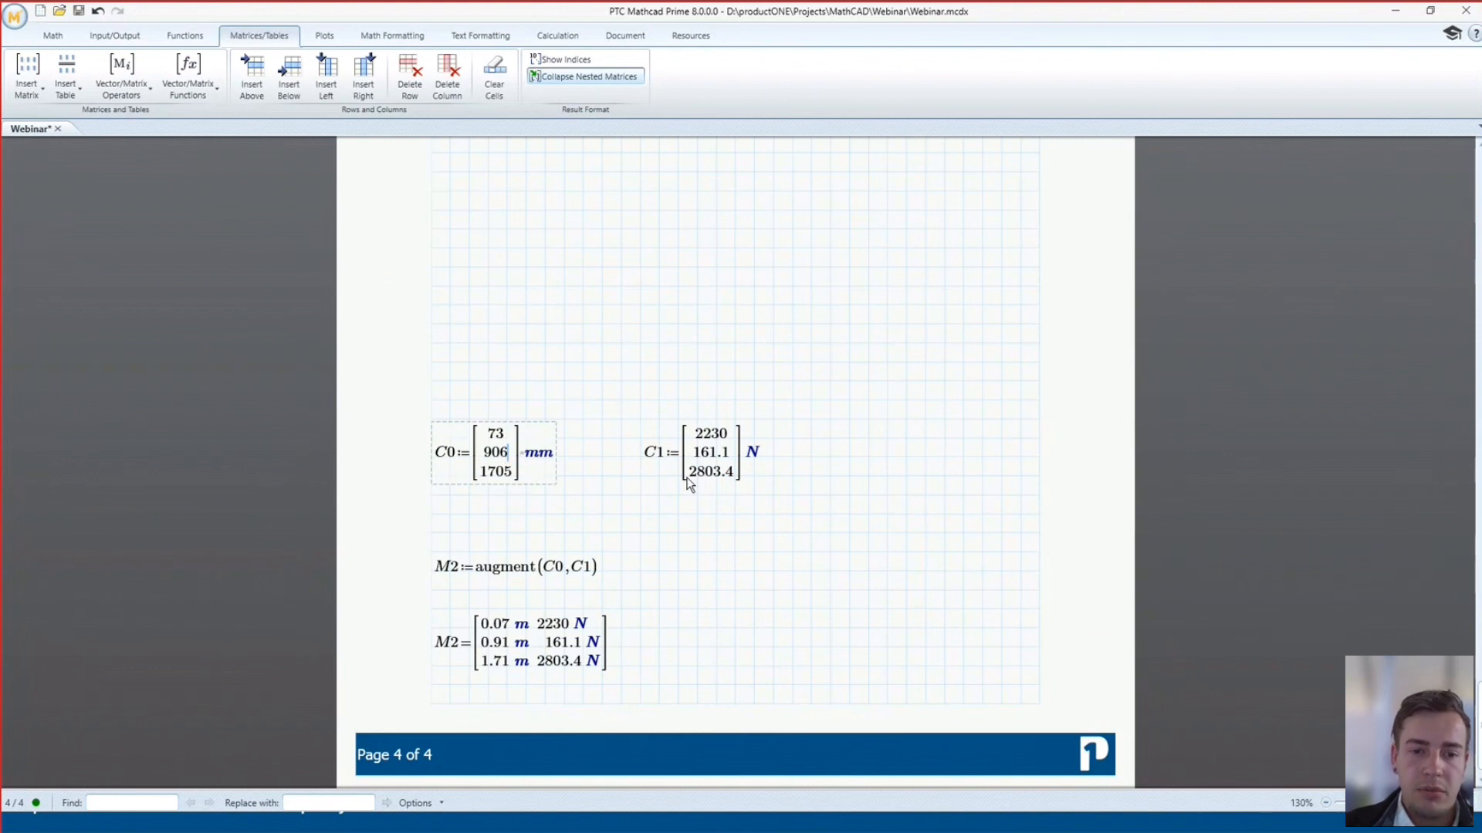
{"action": "key", "text": "BackSpace"}
{"action": "key", "text": "BackSpace"}
{"action": "key", "text": "BackSpace"}
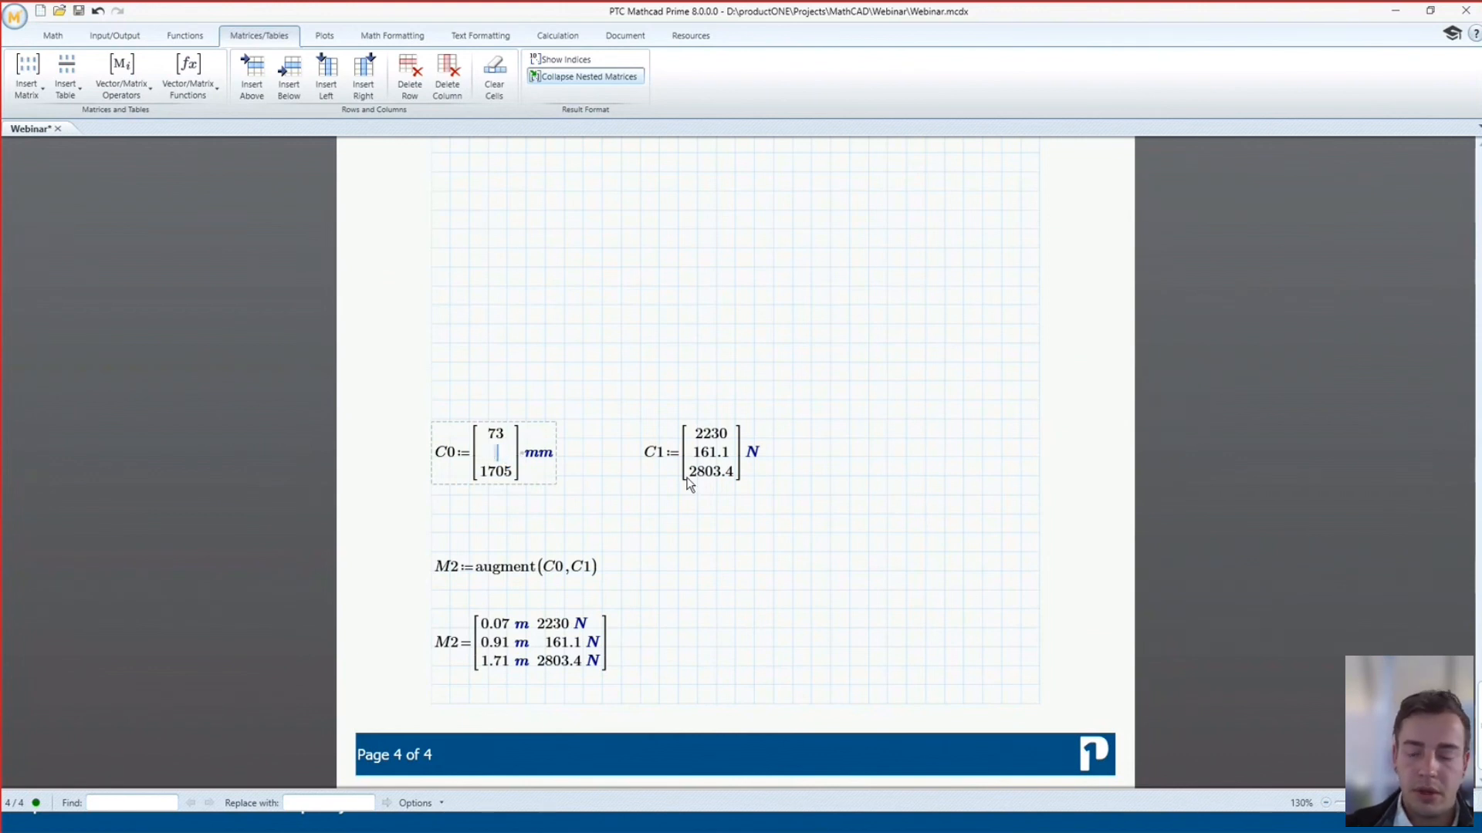
{"action": "type", "text": "2000"}
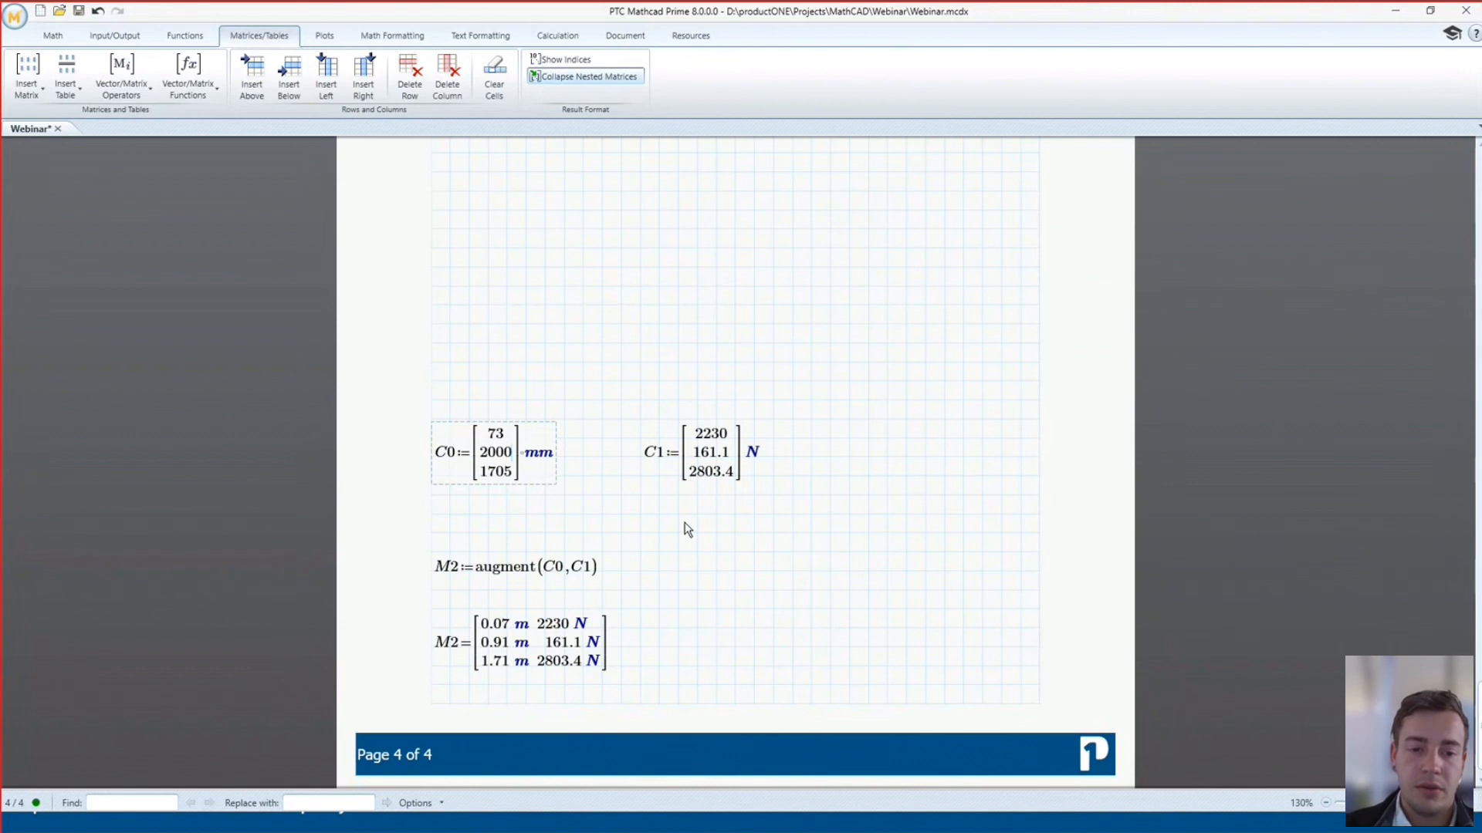
{"action": "left_click", "coordinate": [716, 590]}
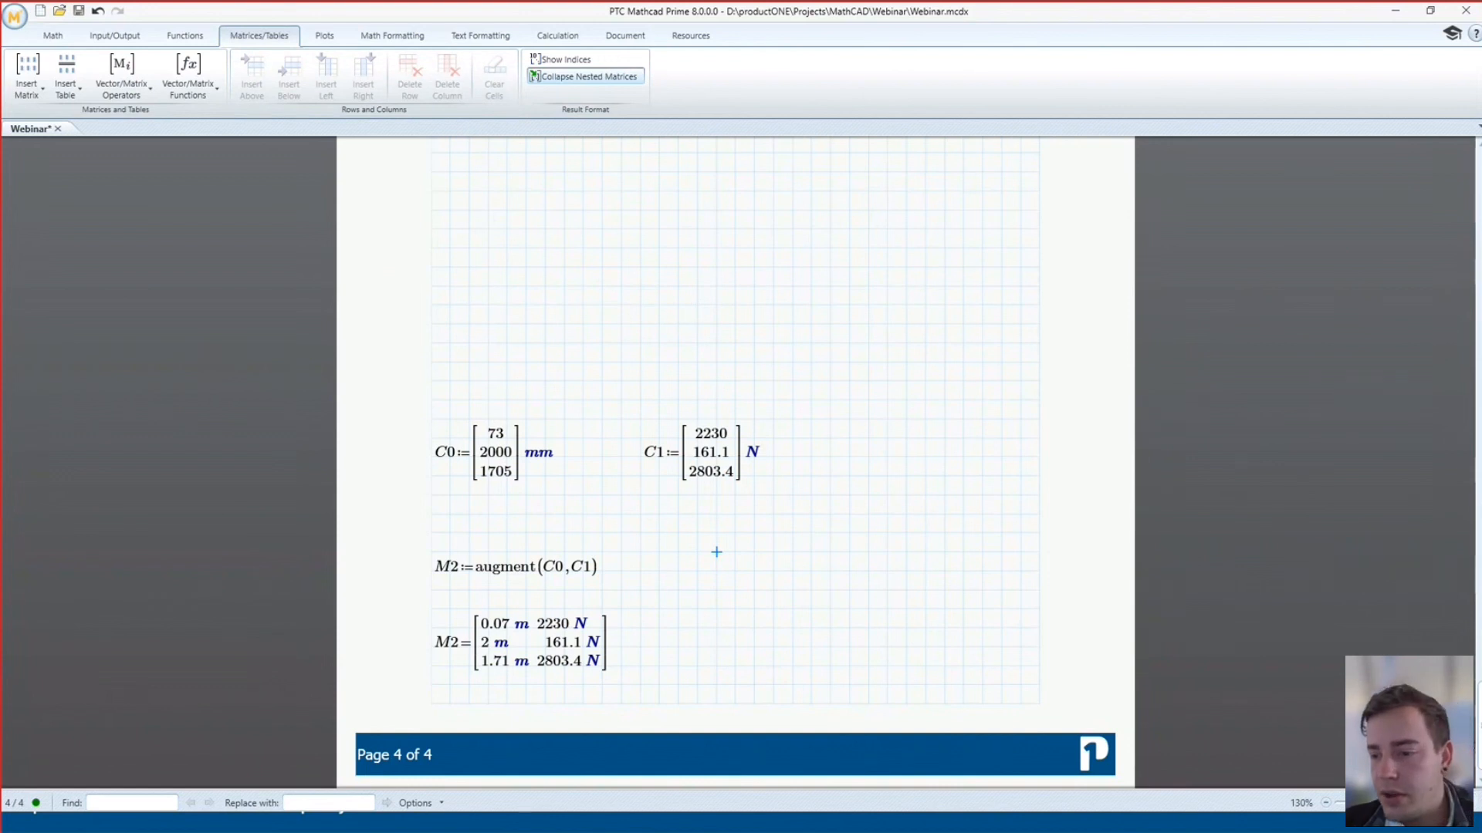
Open the Migration Guide PDF from Resources > References
{"action": "left_click_drag", "start_coordinate": [1479, 736], "coordinate": [1409, 195]}
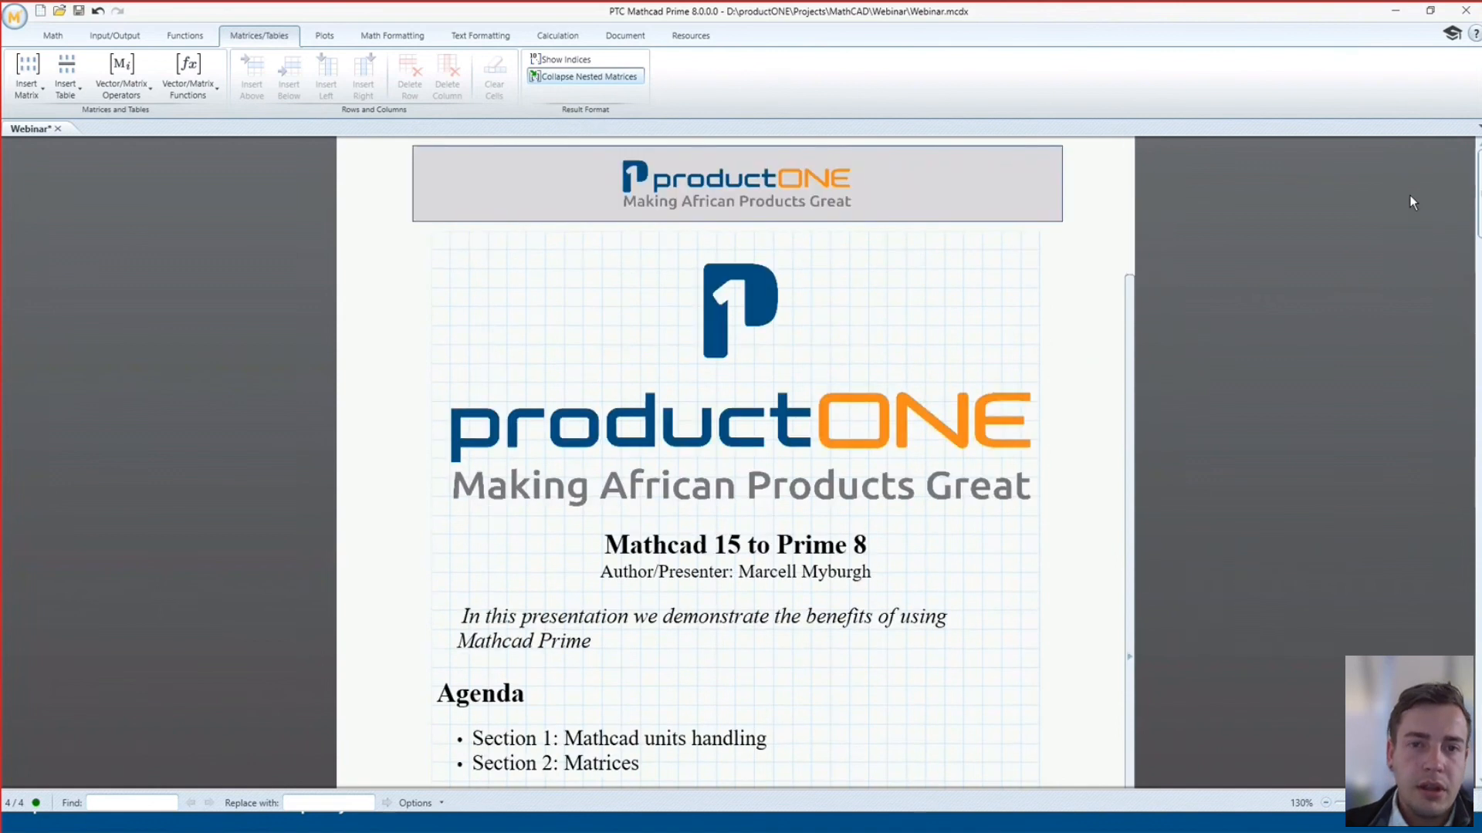
{"action": "left_click", "coordinate": [696, 34]}
{"action": "left_click", "coordinate": [57, 86]}
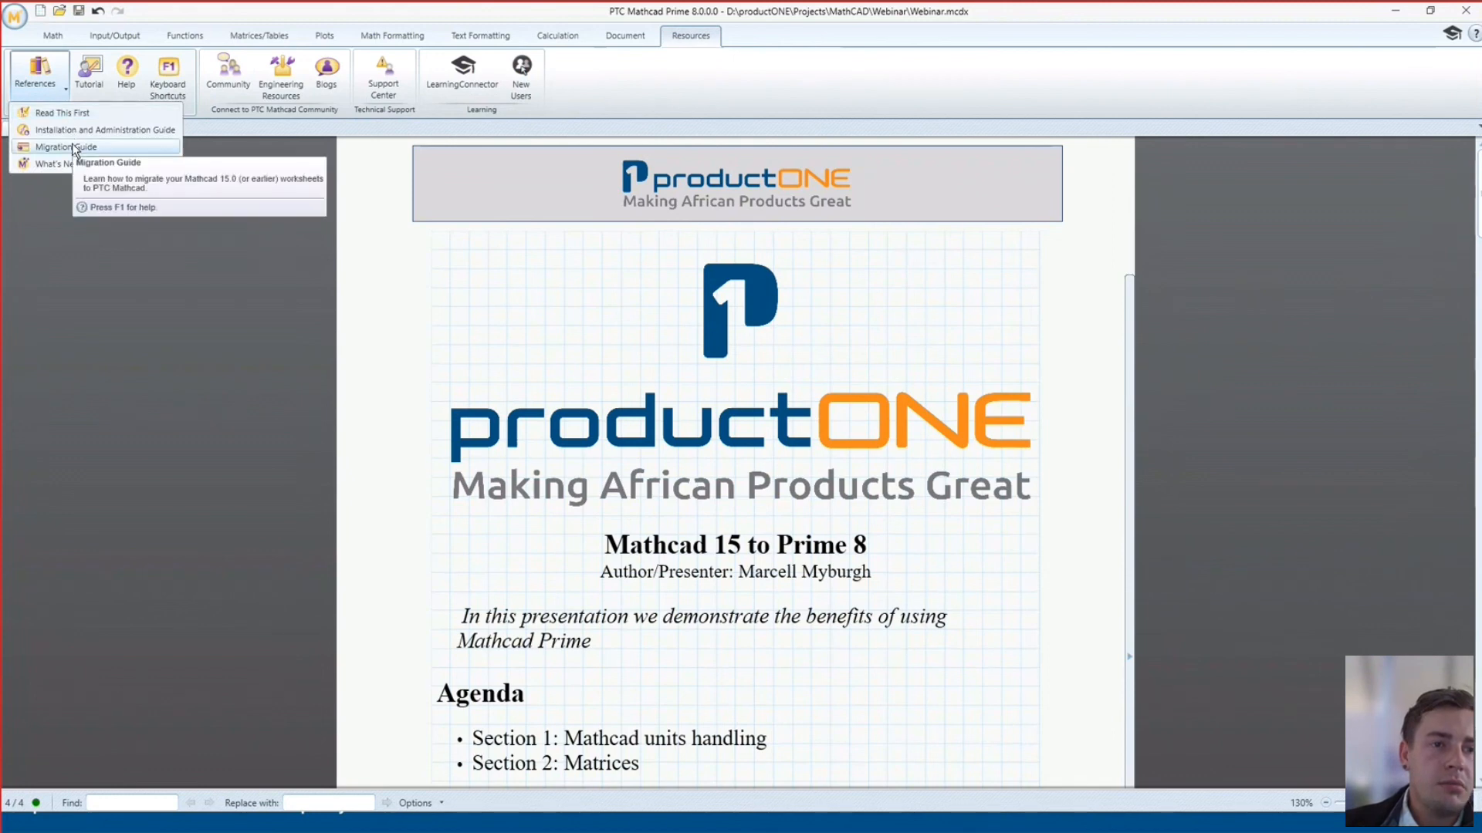
{"action": "left_click", "coordinate": [73, 147]}
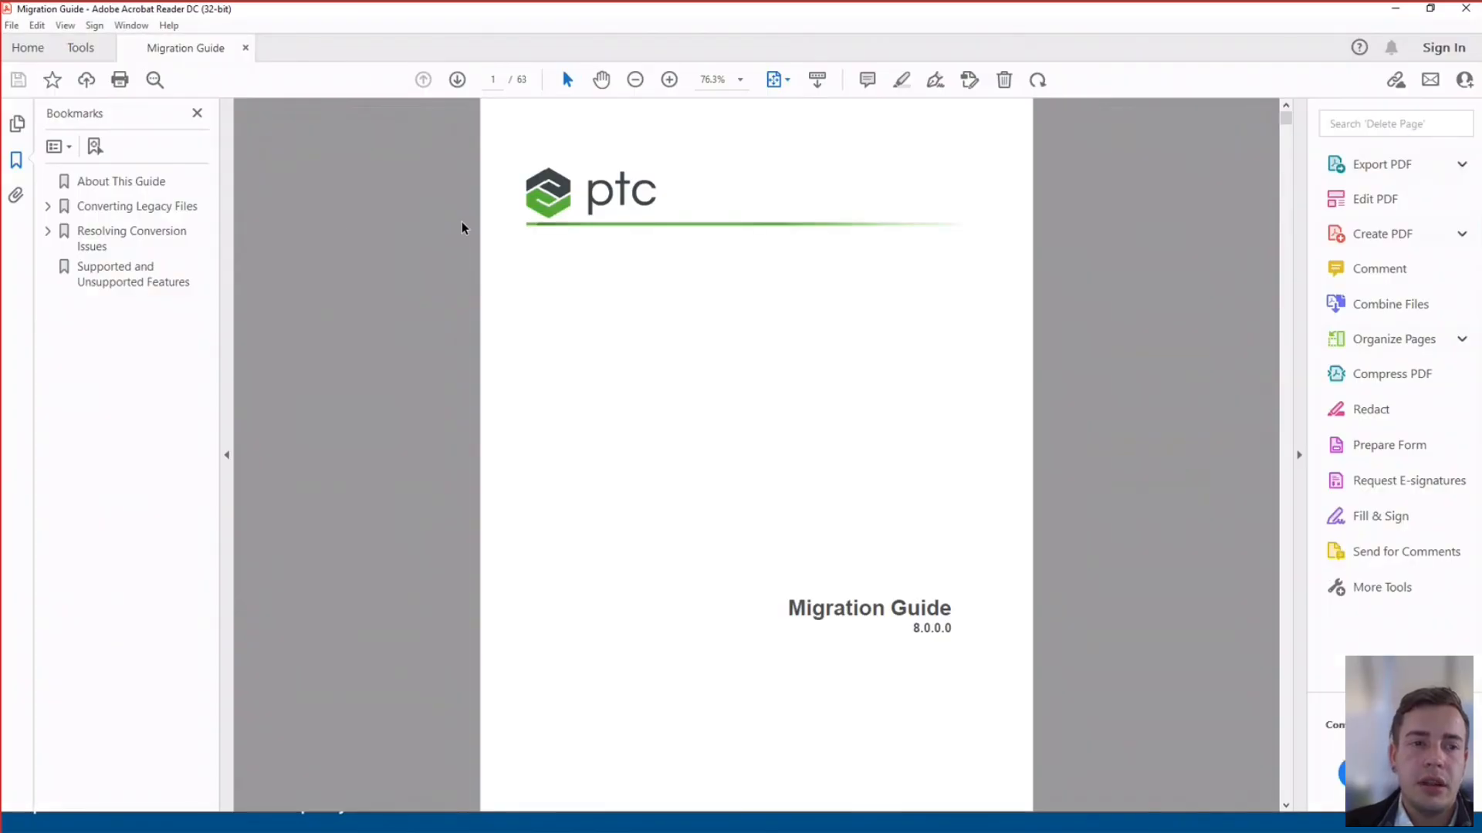
Browse the Converting Legacy Files, Display Differences and Calculation Differences sections, then close Acrobat Reader
{"action": "left_click", "coordinate": [48, 206]}
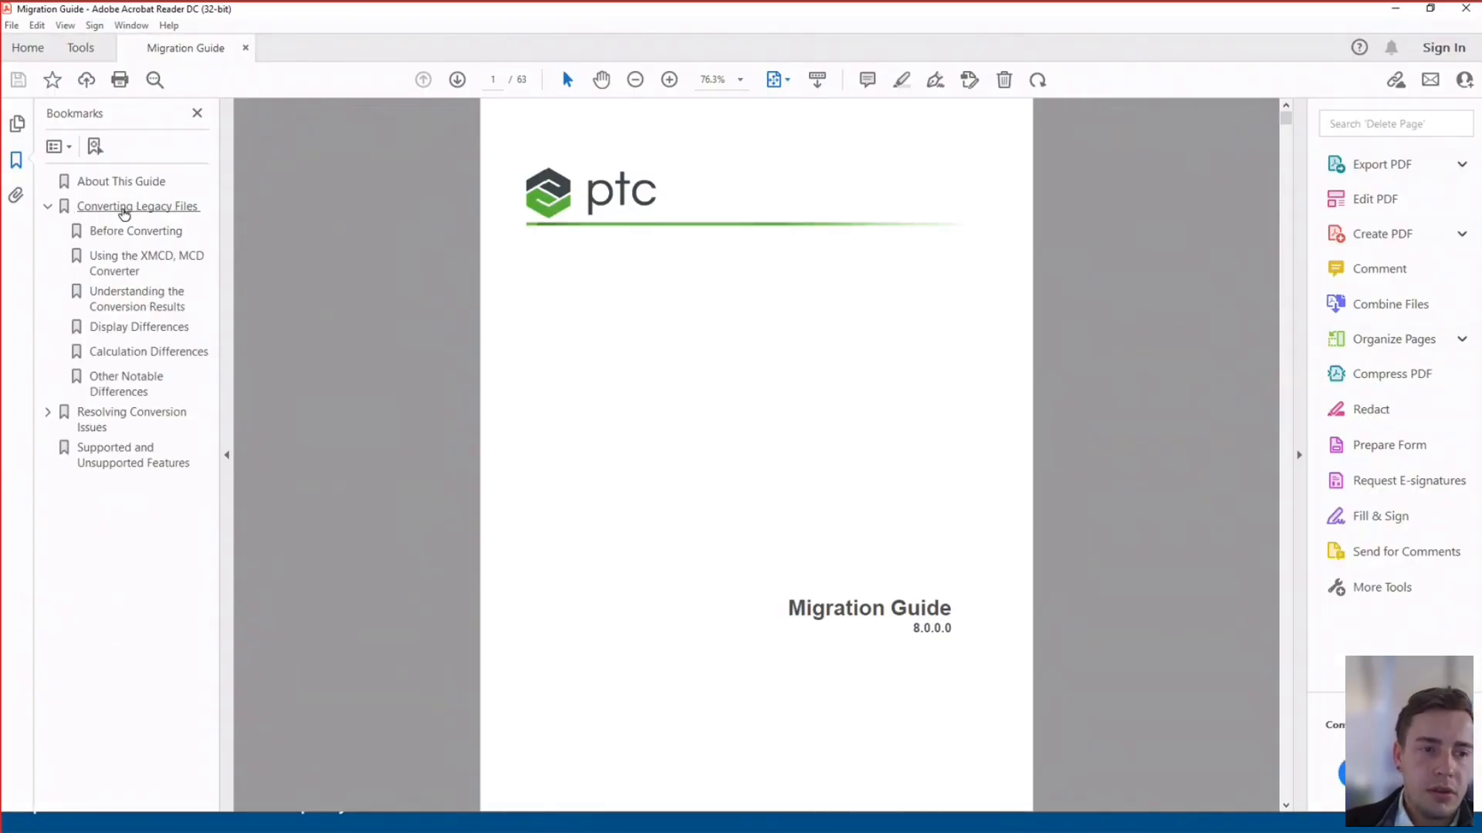
{"action": "left_click", "coordinate": [124, 208]}
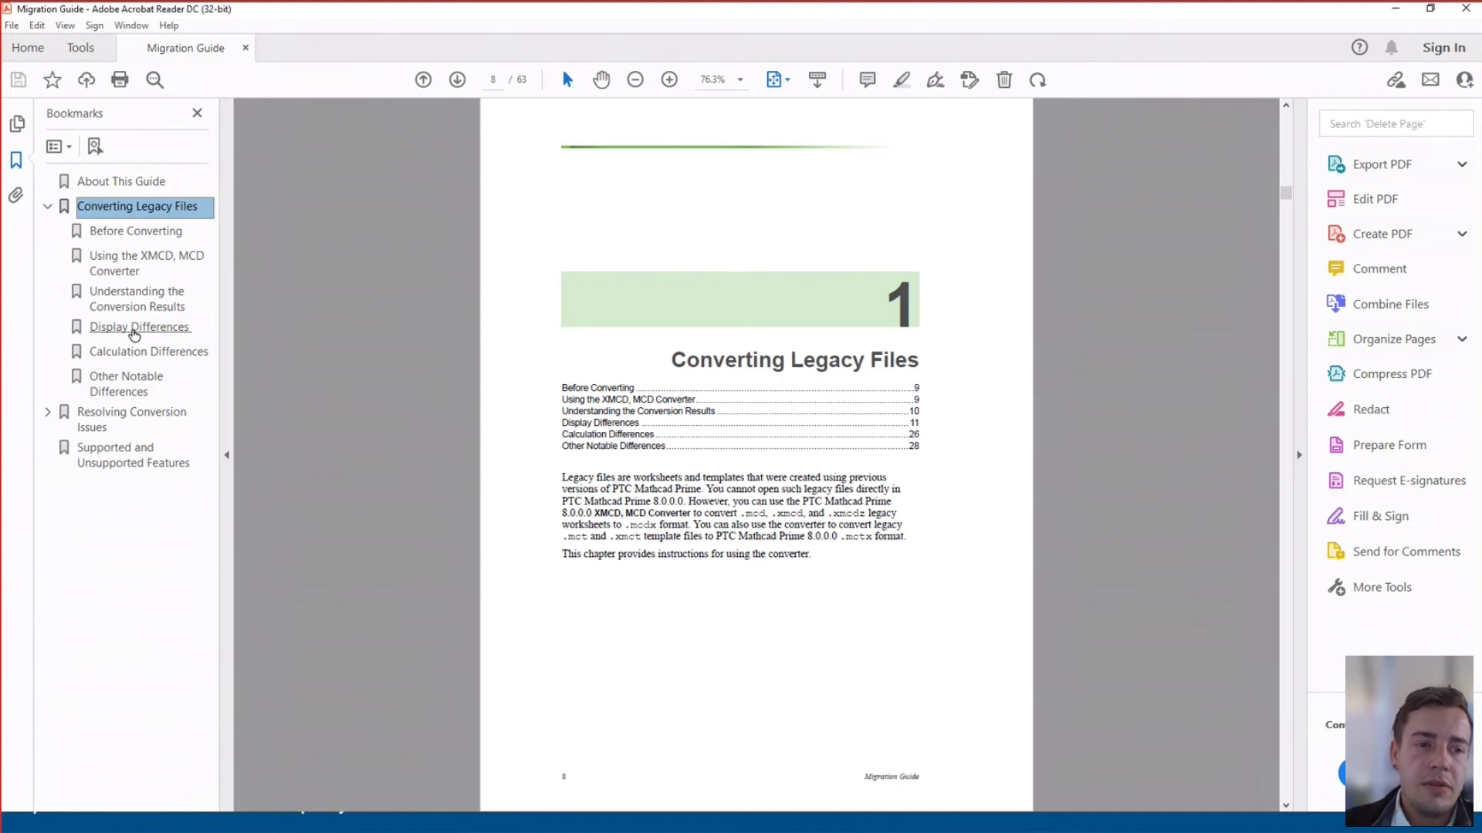
{"action": "left_click", "coordinate": [135, 328]}
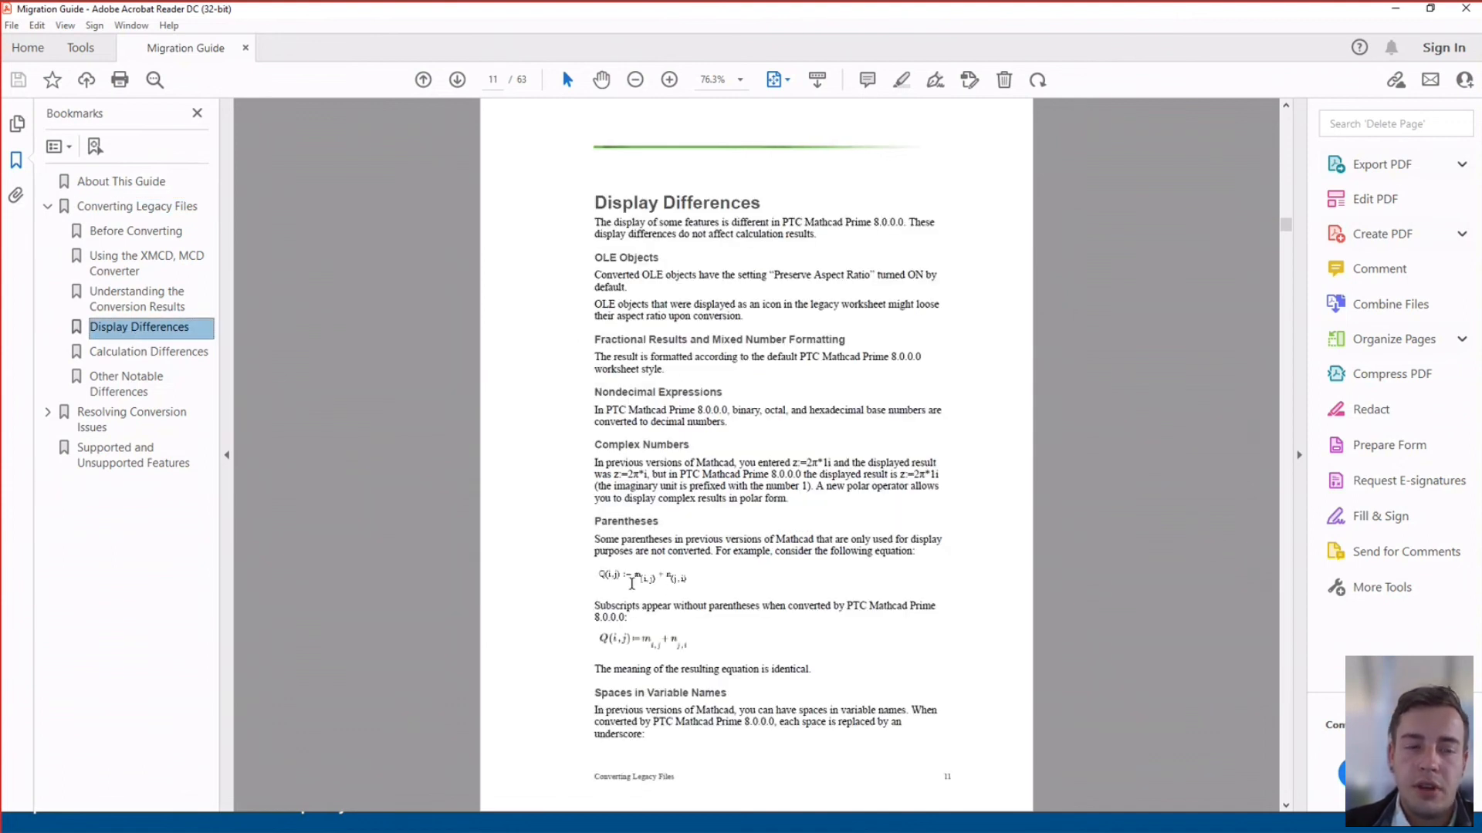
{"action": "left_click", "coordinate": [162, 355]}
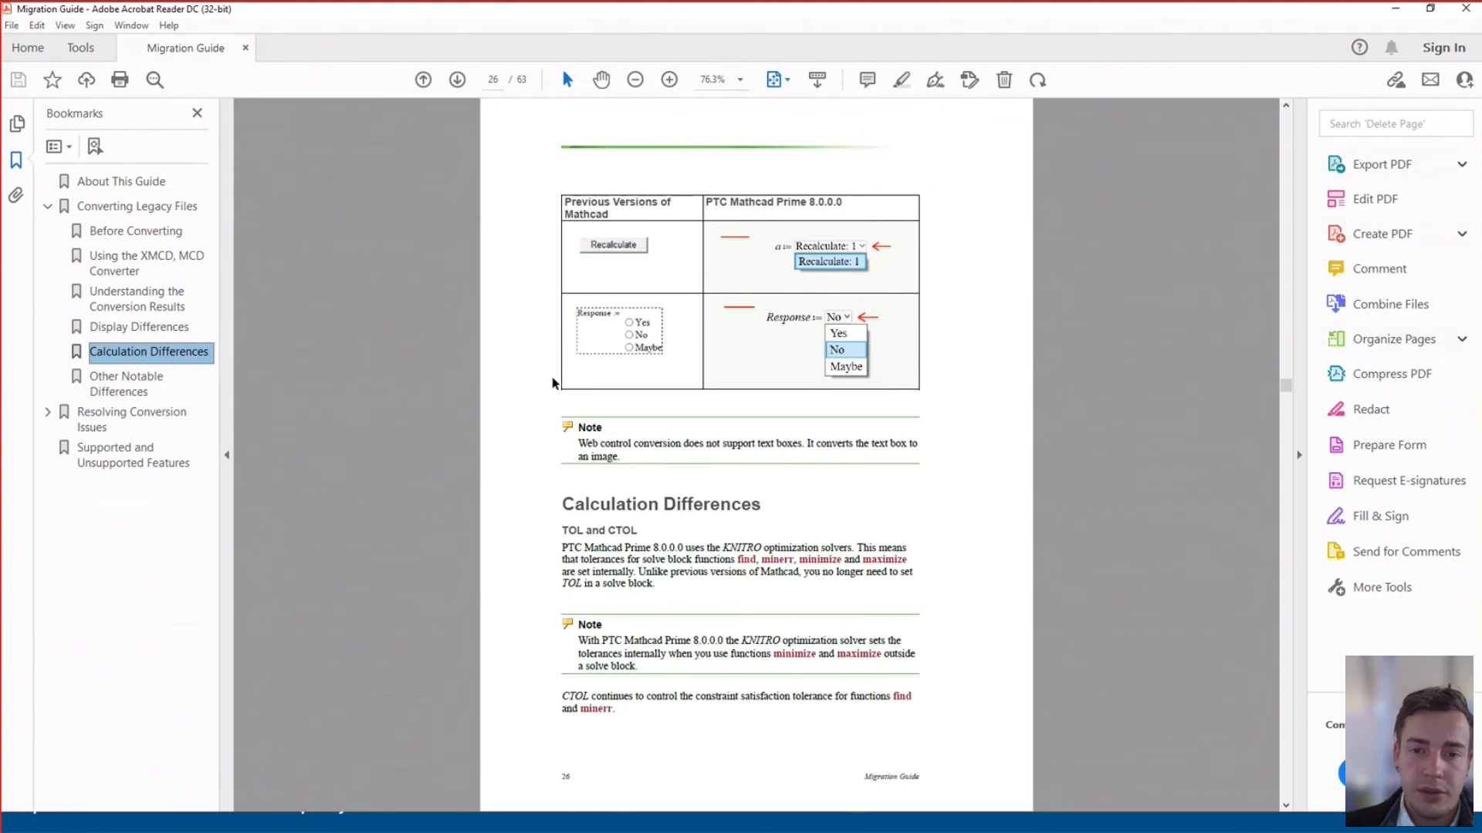
{"action": "left_click", "coordinate": [1464, 10]}
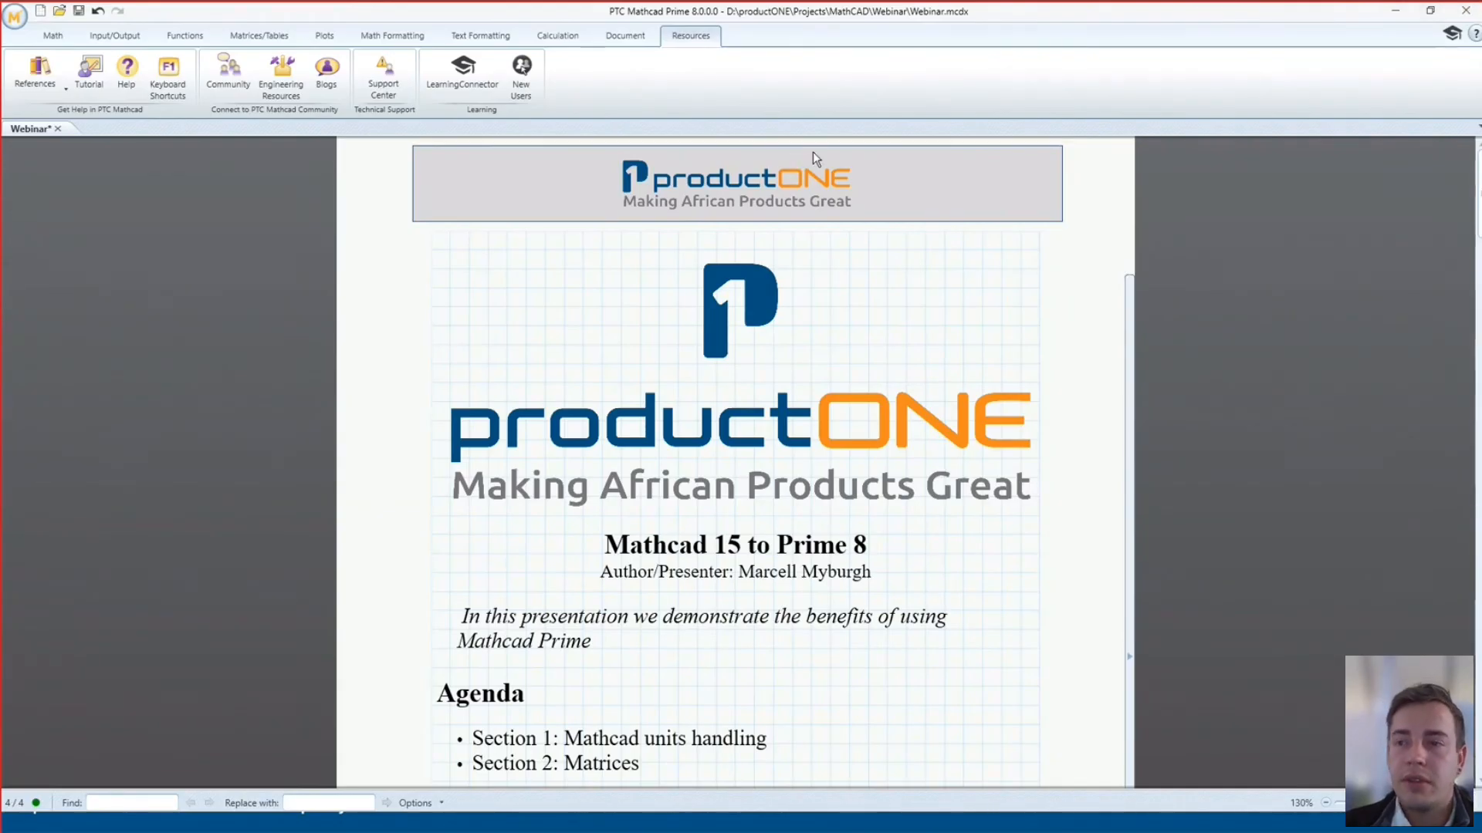